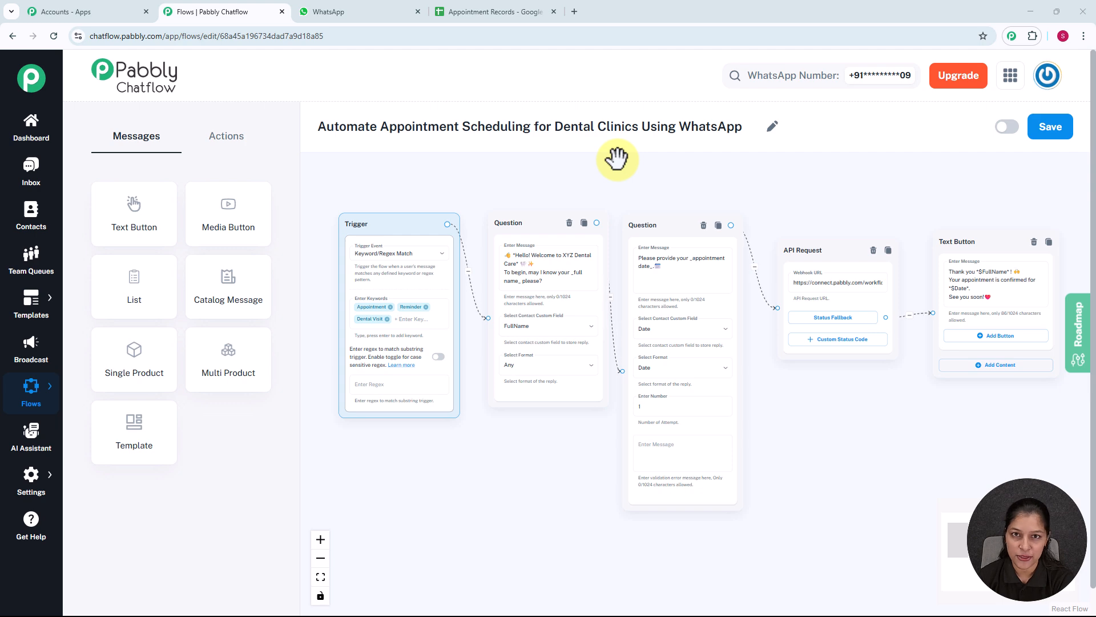
Switch to WhatsApp, send "Schedule Appointment for me" to the test number, and answer the chatbot with the full name and date 21-07-2025
click(362, 10)
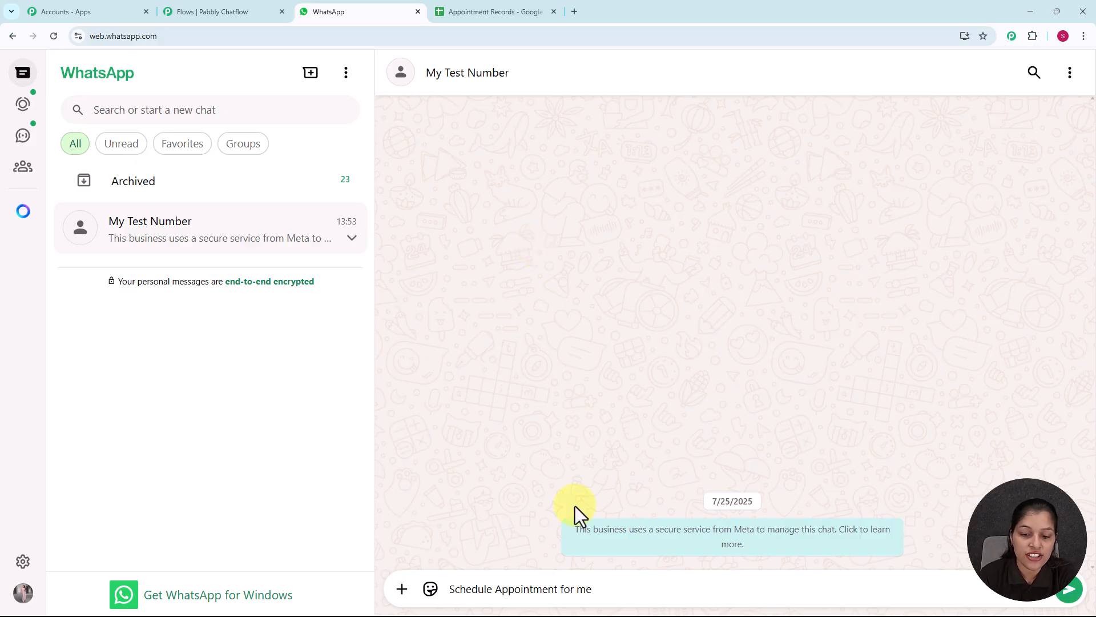
key(Return)
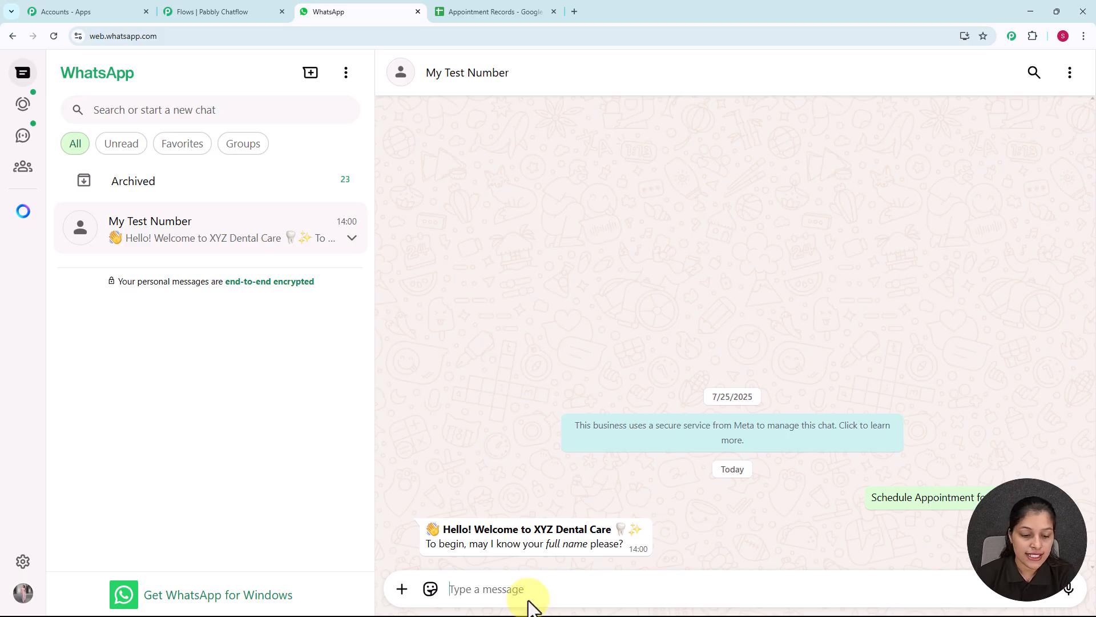
text(De)
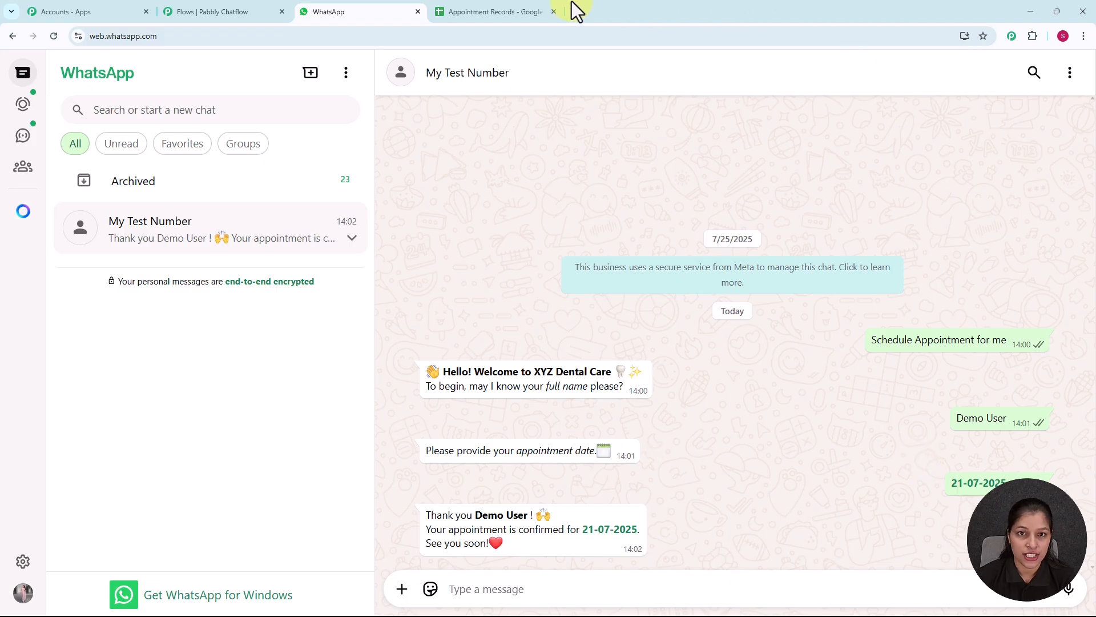
Check the patient name and appointment date recorded in the Appointment Records spreadsheet, and return to the WhatsApp chat
click(498, 15)
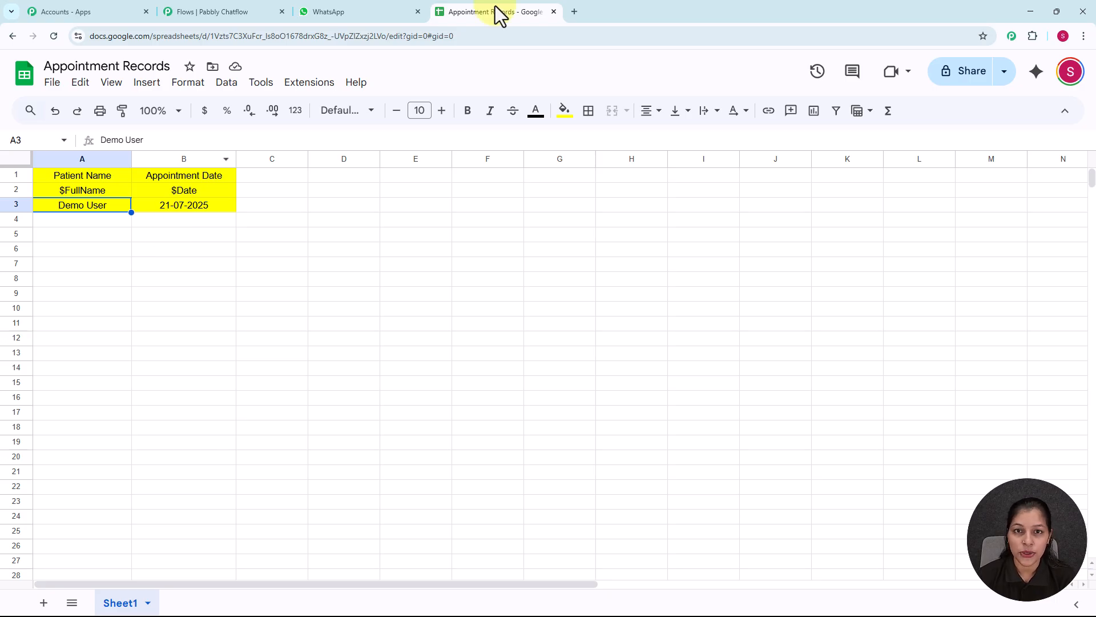
click(355, 13)
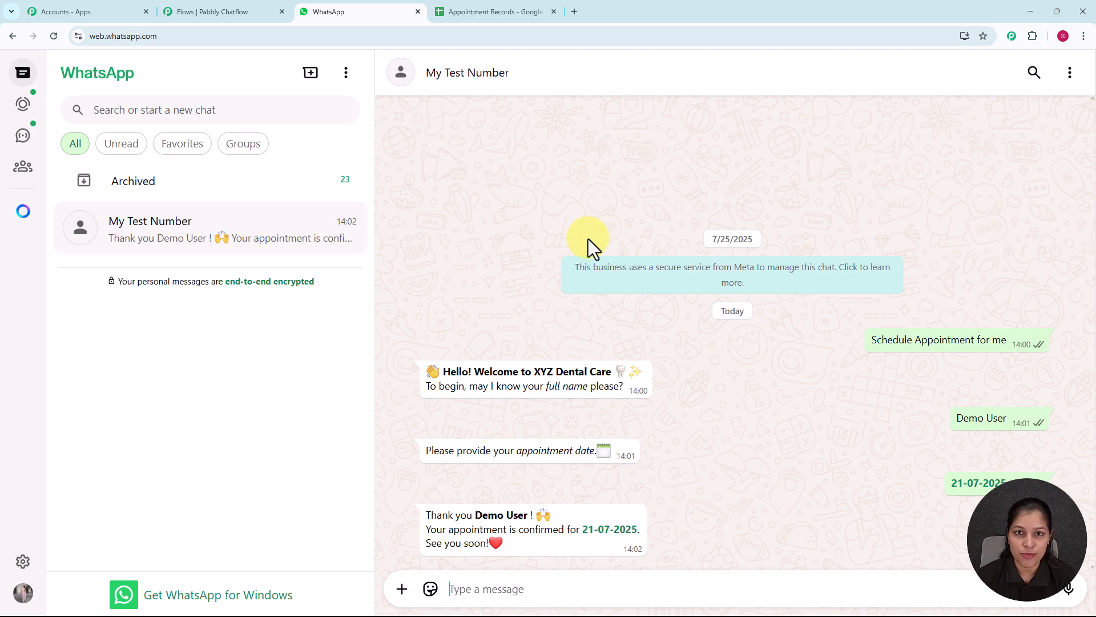
click(573, 12)
click(486, 37)
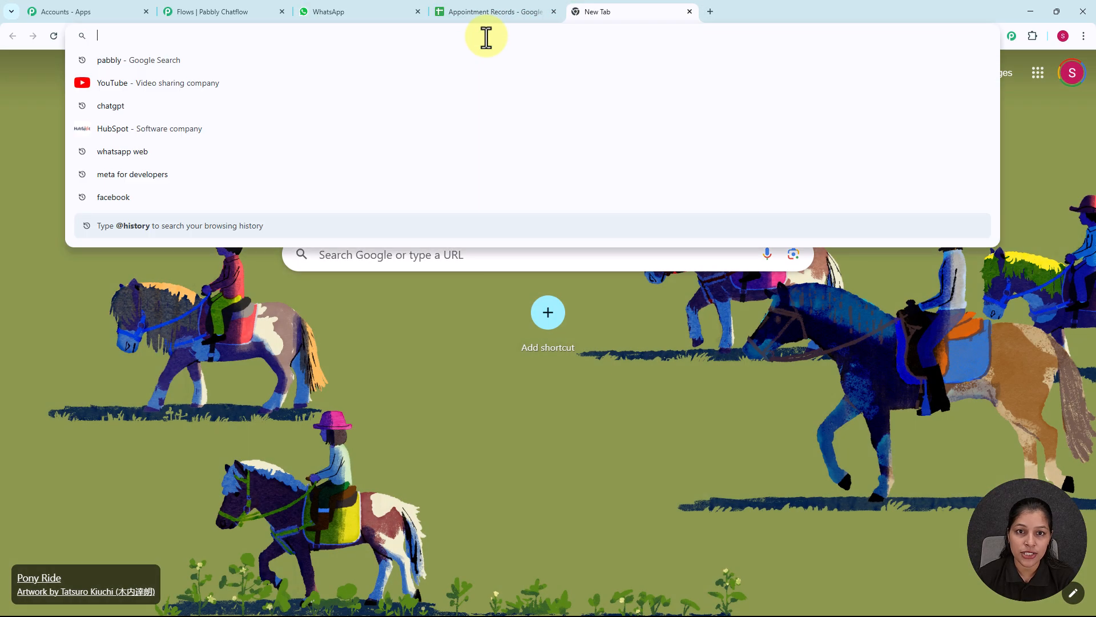
text(www.pabbly.com/chatflow)
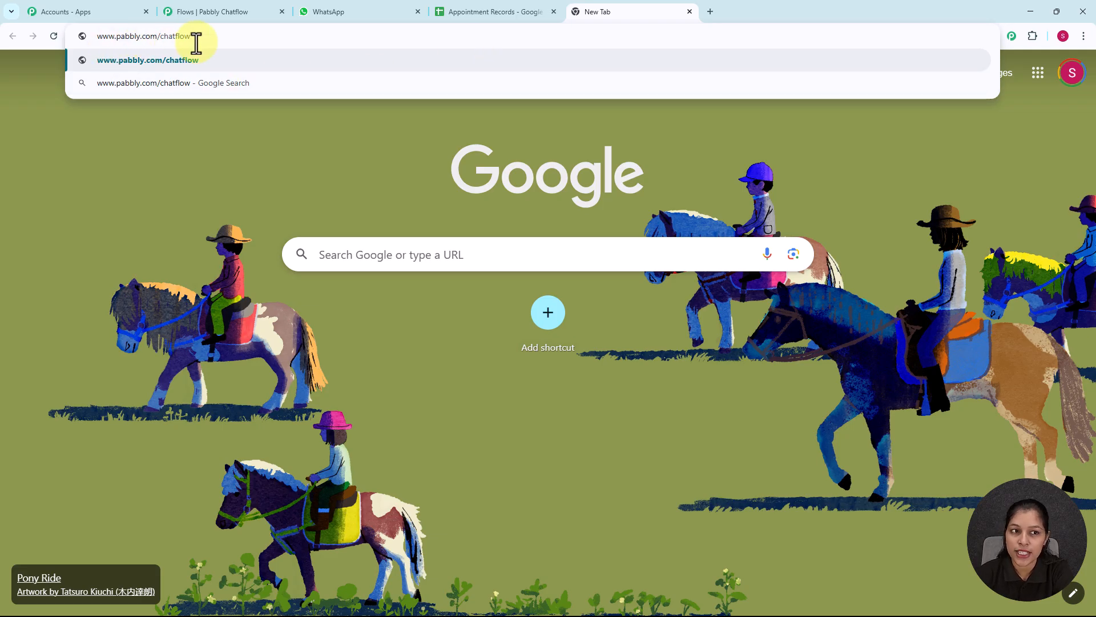
key(Return)
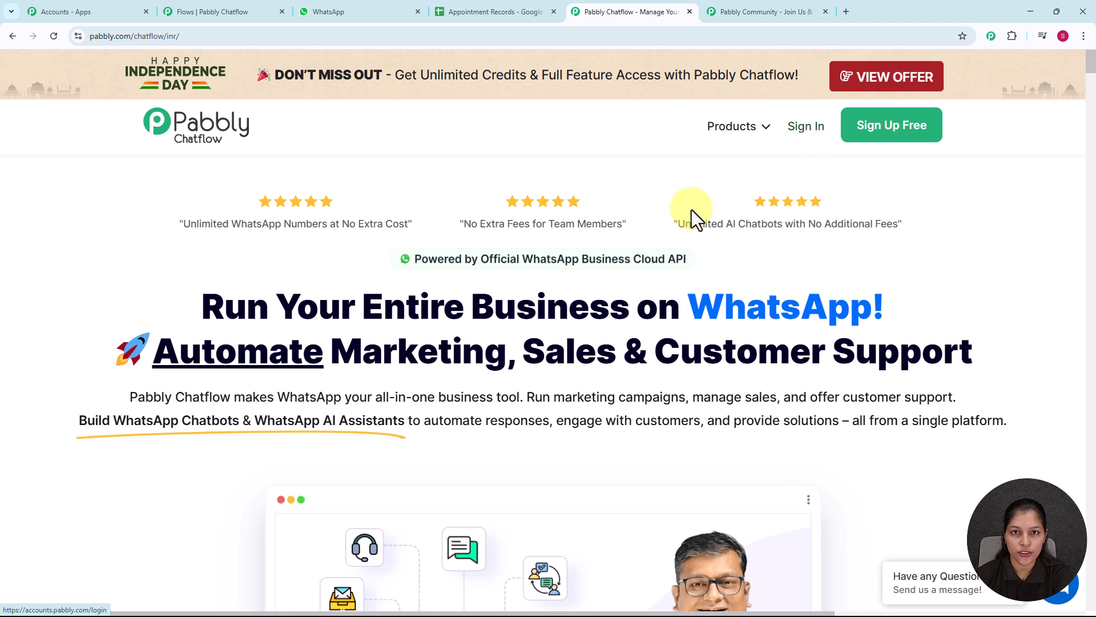
Look through the Pabbly Community page for its membership benefits, the option to join, and the shared updates
click(769, 10)
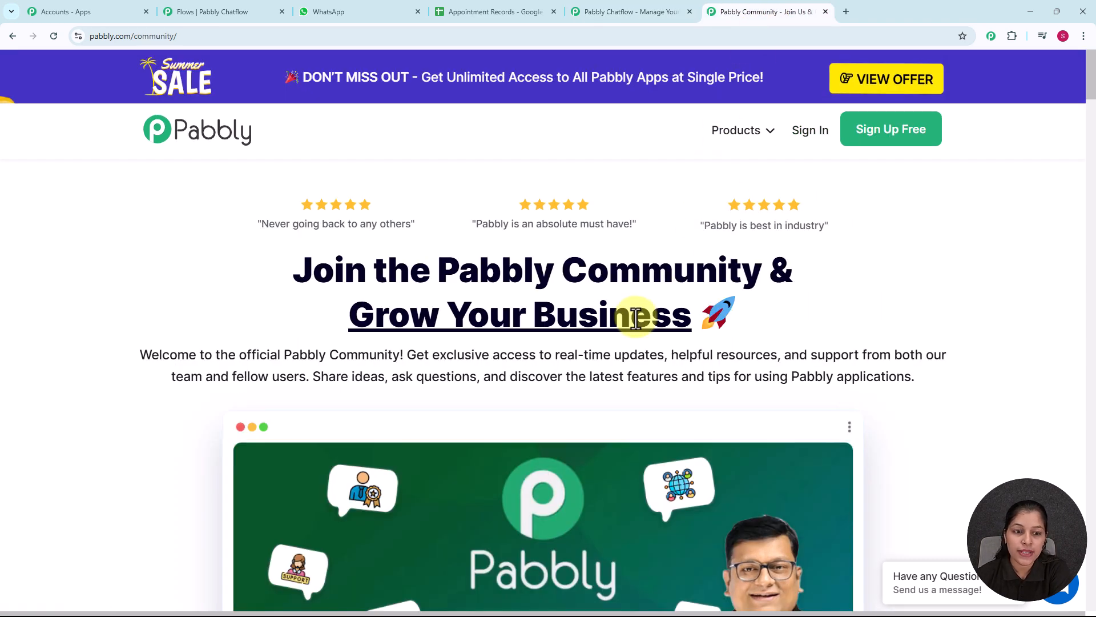
scroll(635, 318, down, 2)
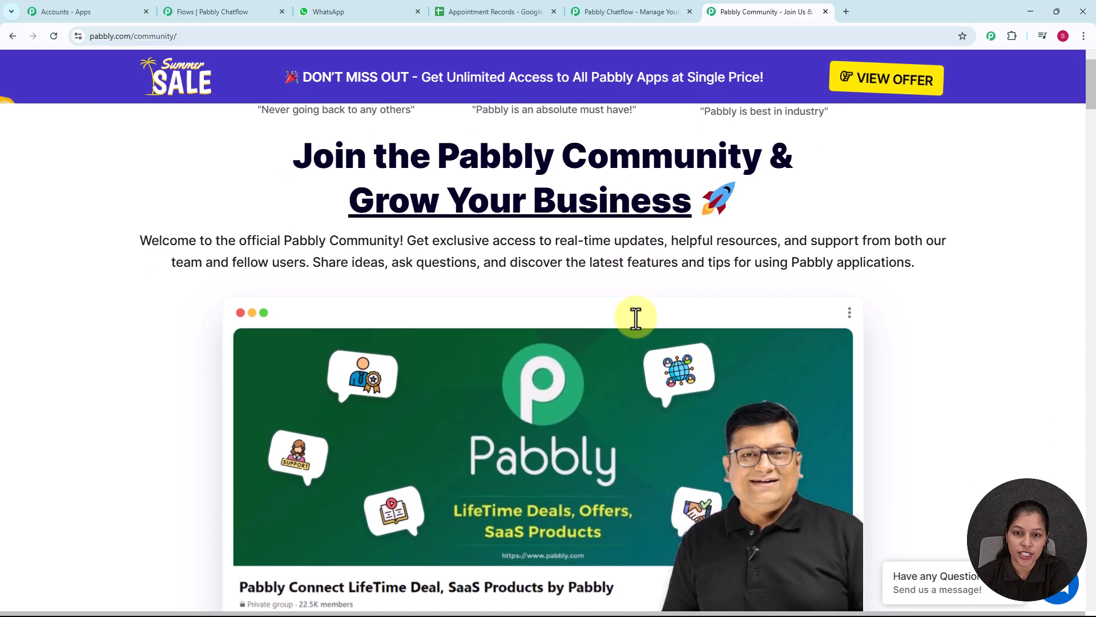
scroll(636, 318, down, 3)
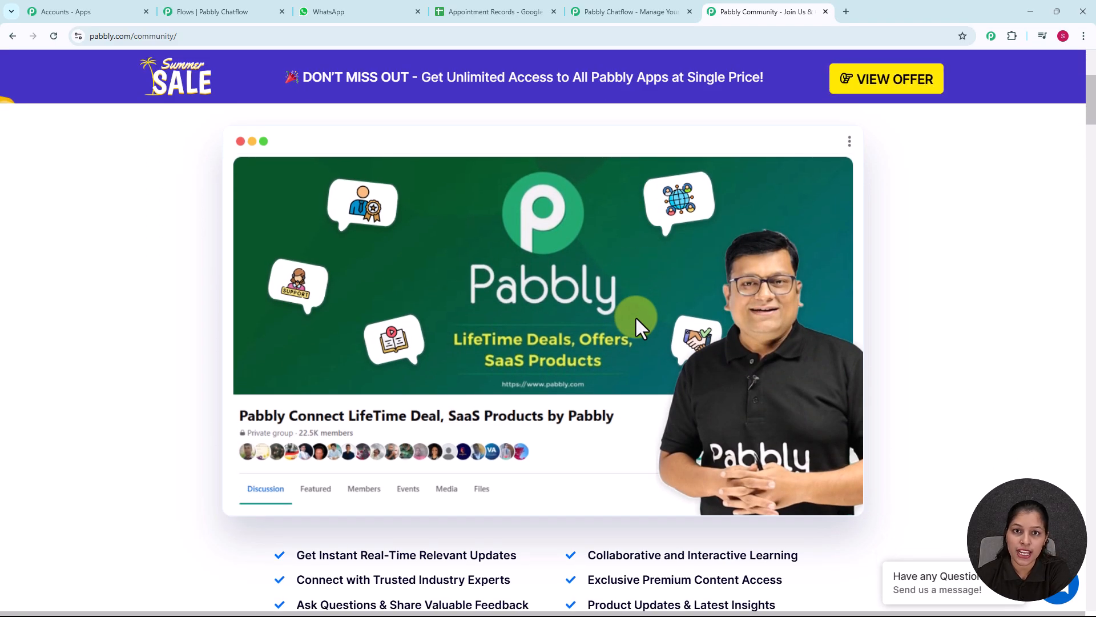
scroll(636, 317, down, 2)
scroll(636, 318, down, 2)
scroll(636, 318, up, 2)
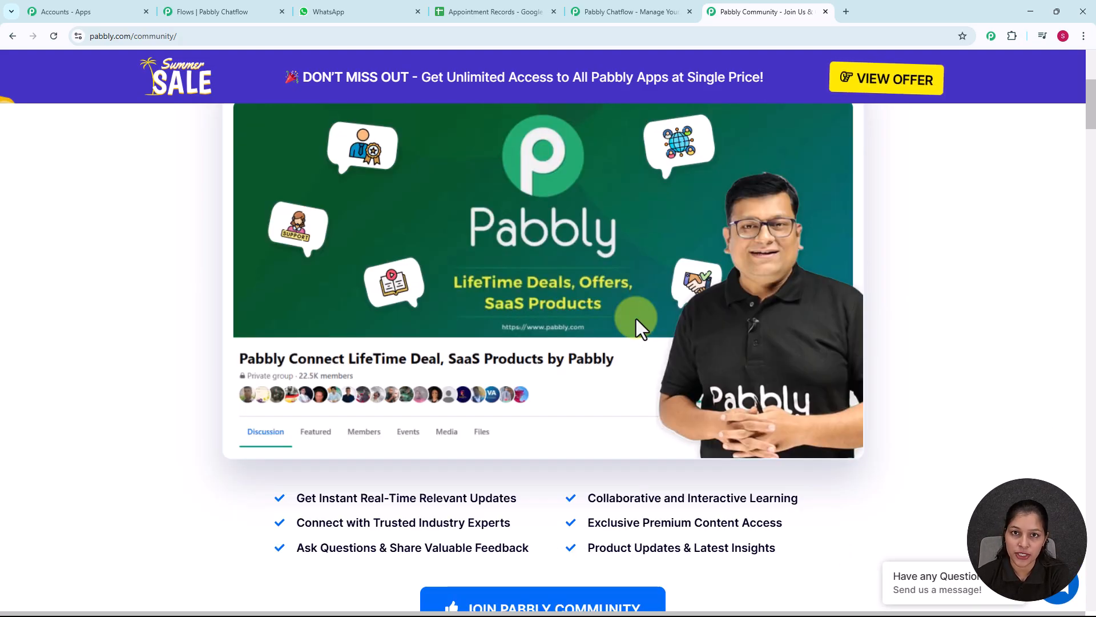
scroll(636, 319, down, 5)
scroll(636, 318, down, 5)
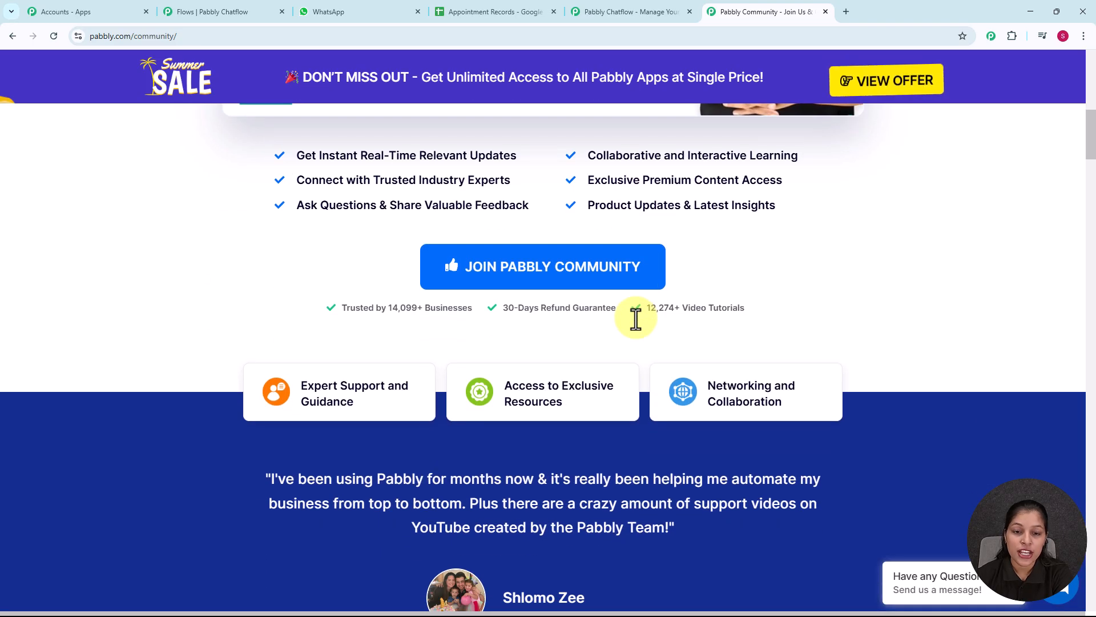
scroll(636, 319, down, 4)
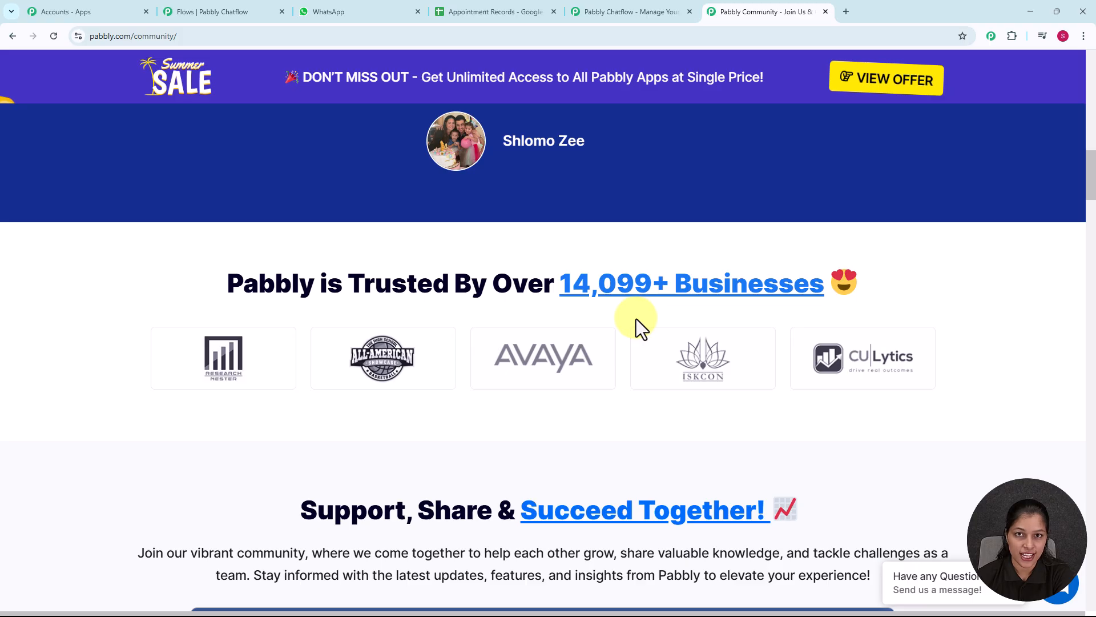
scroll(636, 319, down, 3)
scroll(636, 319, down, 4)
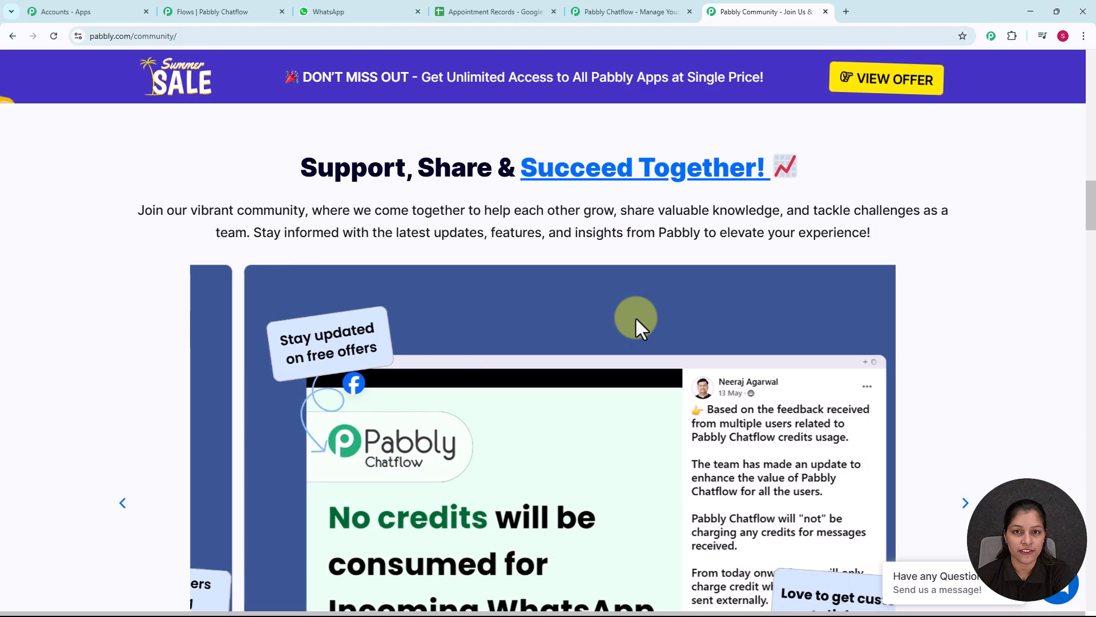
Return to the Pabbly Chatflow landing page, sign in to Pabbly, and access Pabbly Chatflow from the list of apps
click(596, 7)
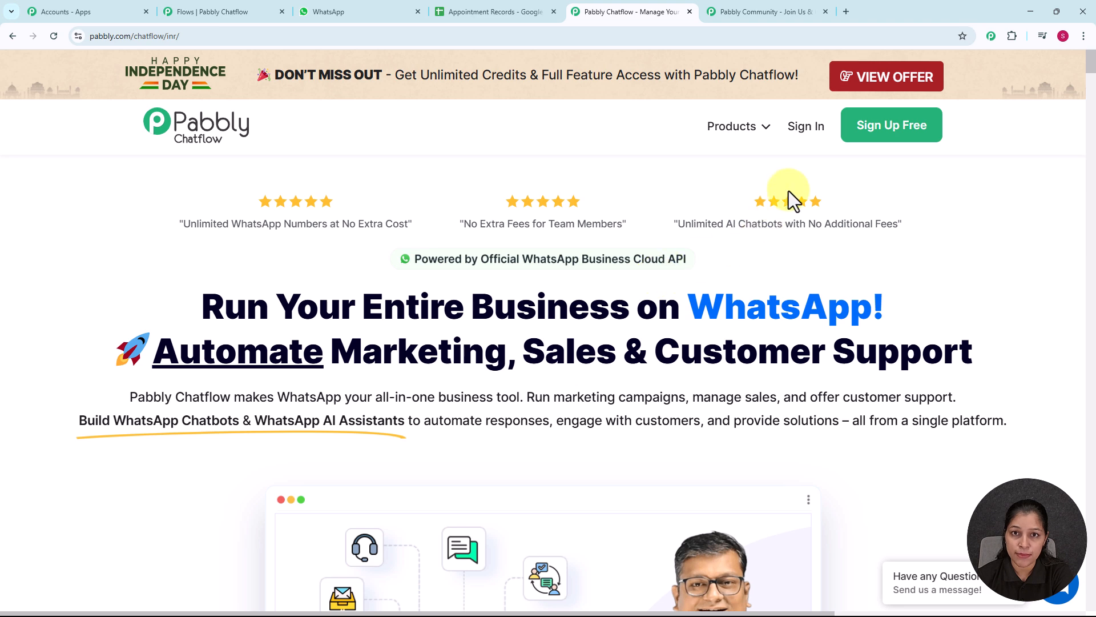
click(805, 130)
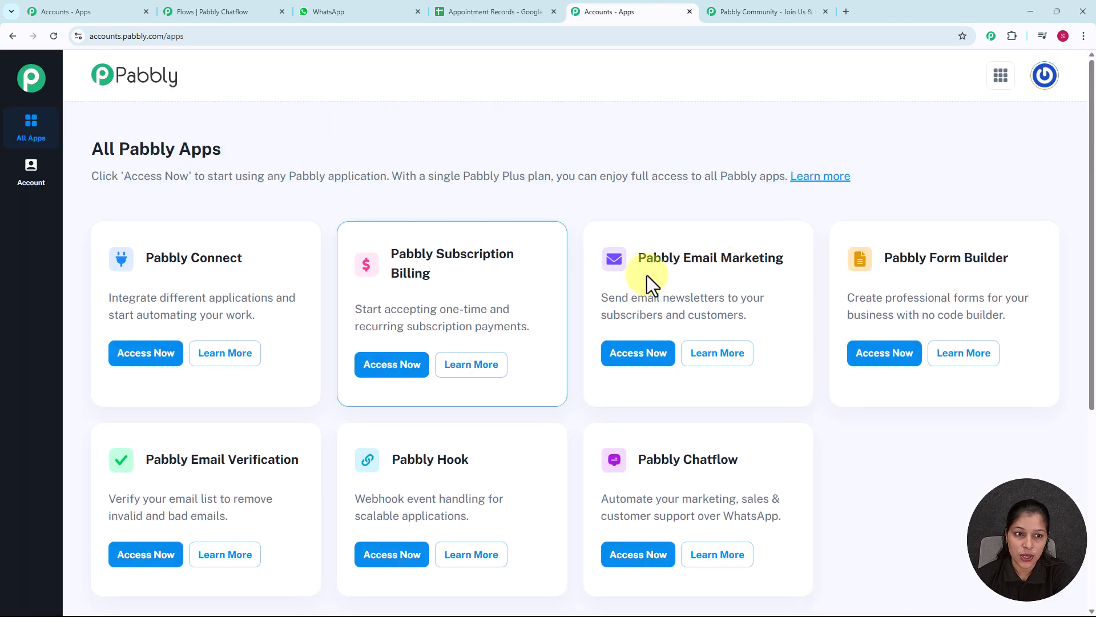
scroll(558, 213, down, 1)
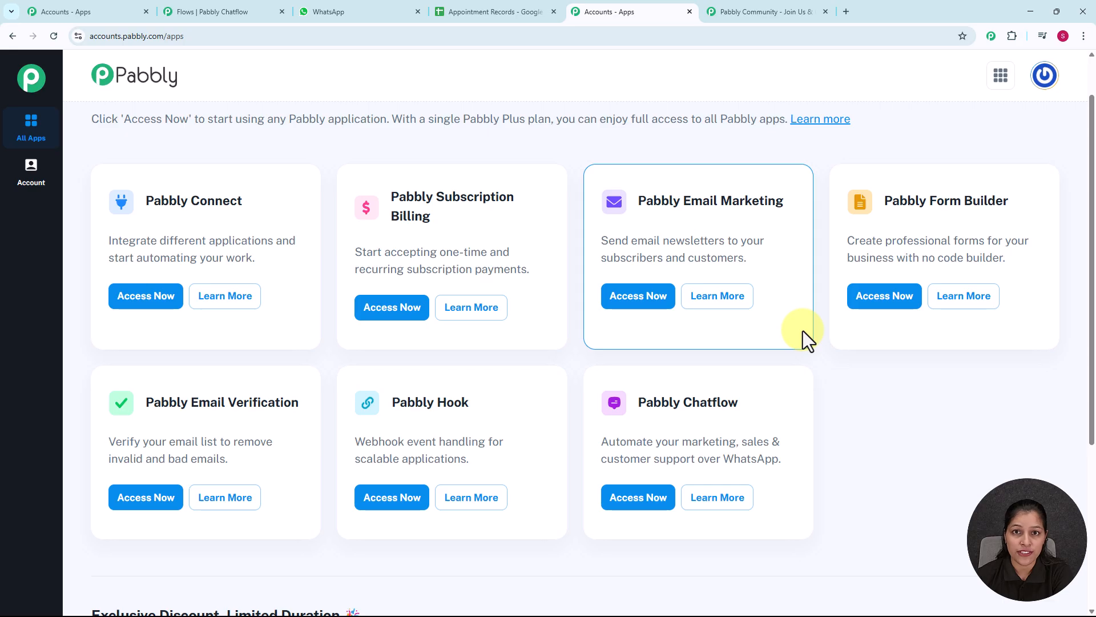
scroll(802, 332, down, 1)
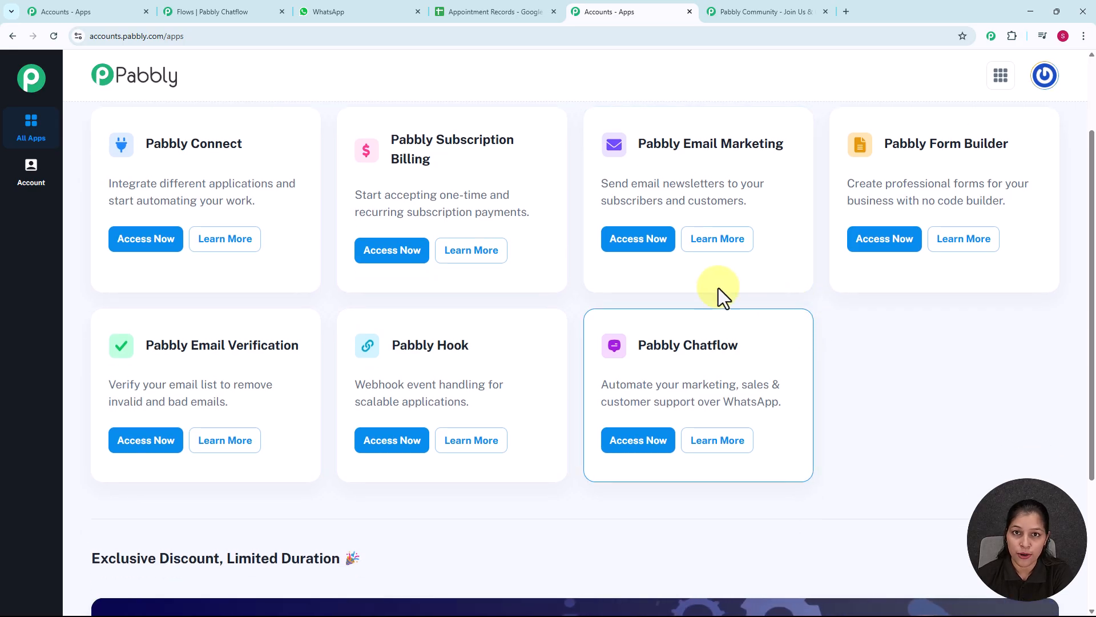
click(642, 452)
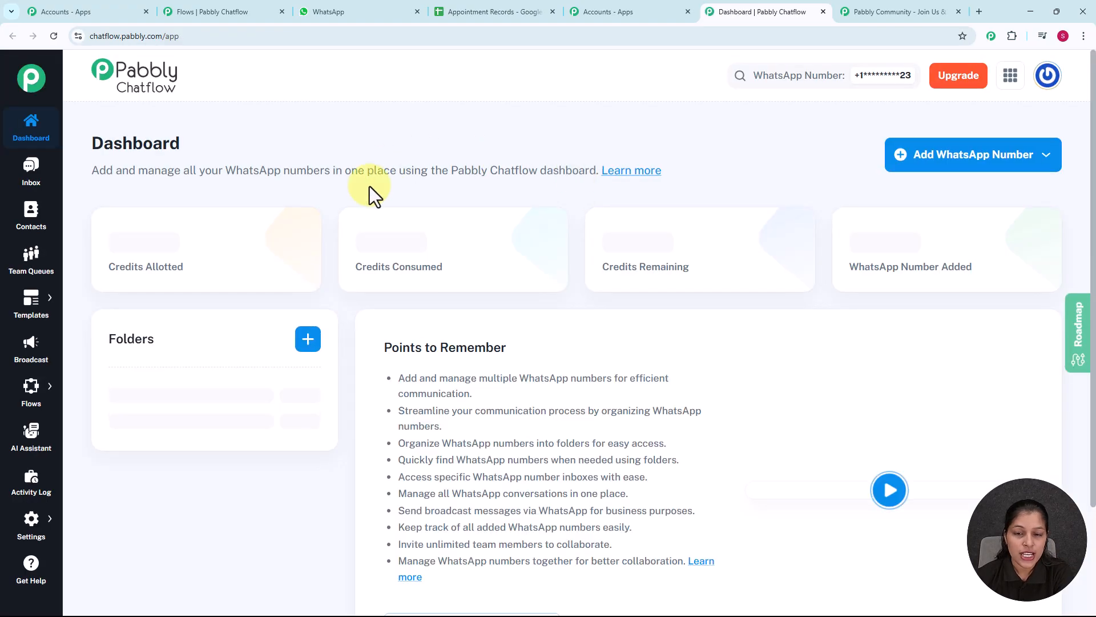
Examine the dashboard's credits and connected WhatsApp numbers, and view the available methods for adding a WhatsApp number
mouse_move(553, 272)
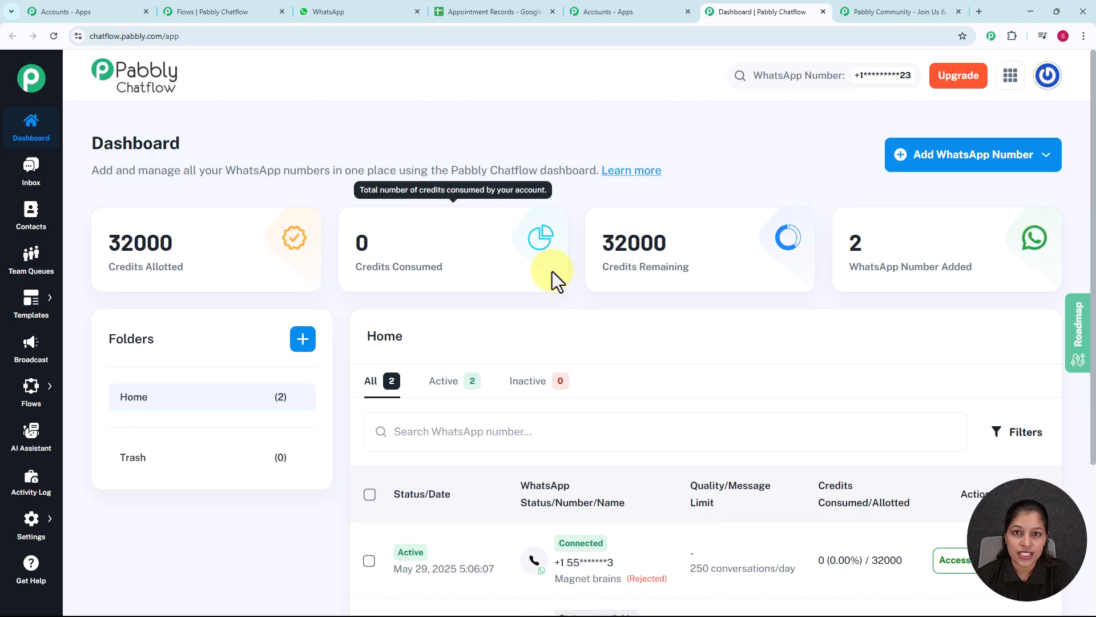
scroll(553, 272, down, 1)
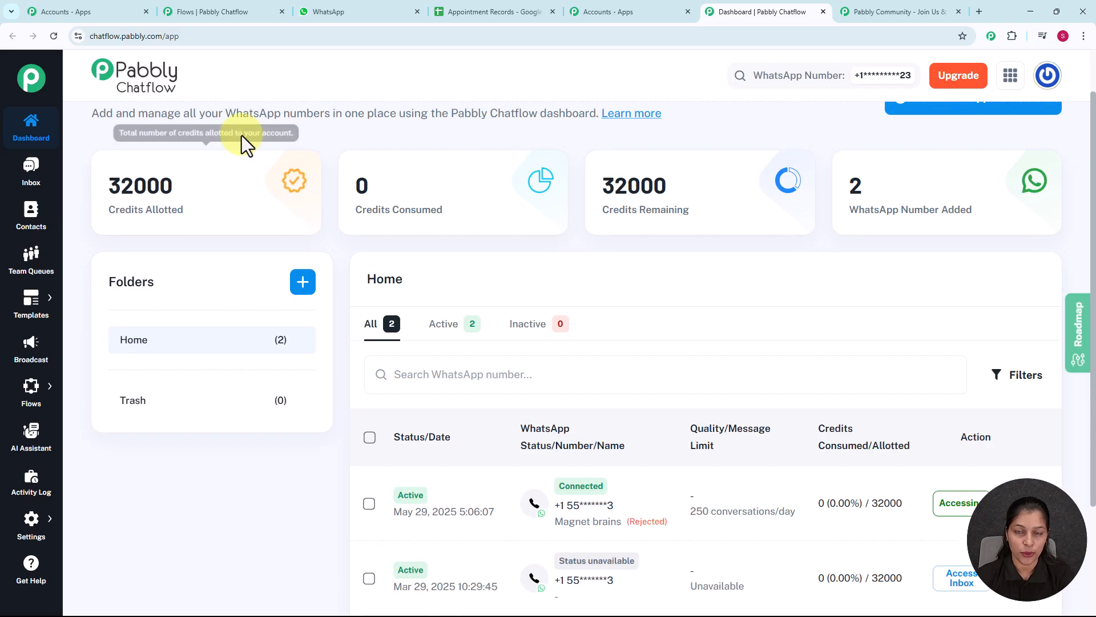
scroll(526, 314, down, 2)
mouse_move(587, 359)
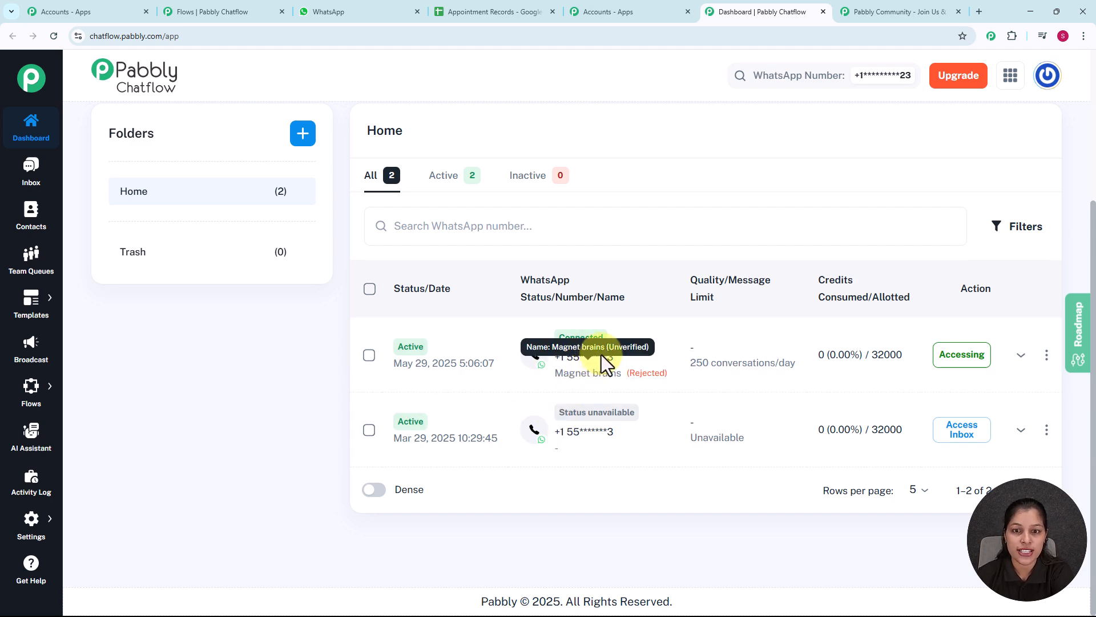
scroll(601, 354, up, 3)
click(1046, 155)
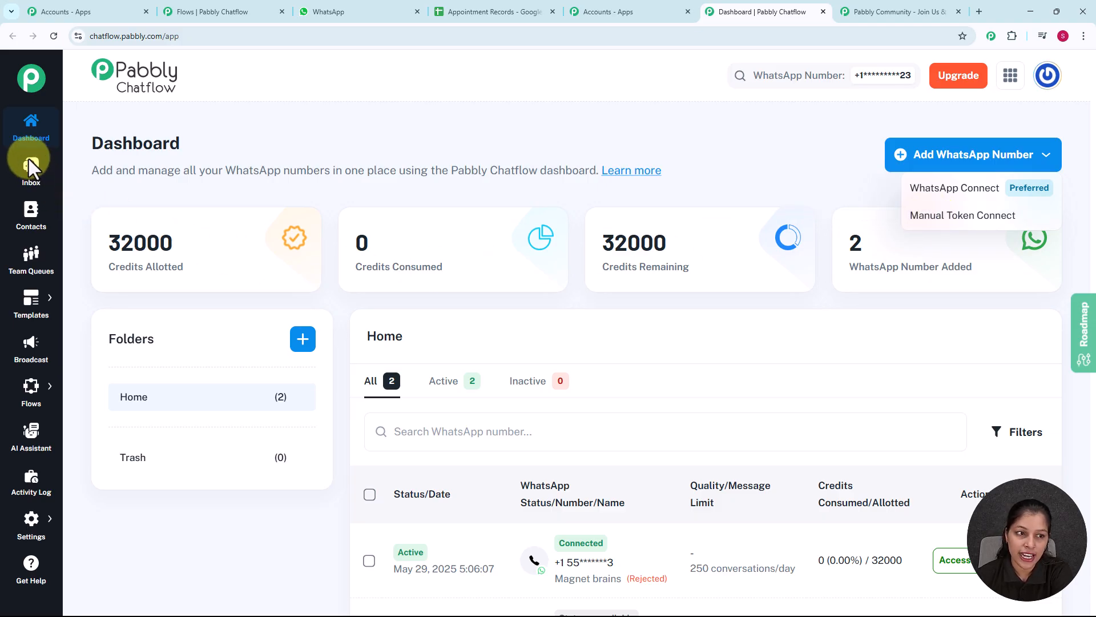
click(278, 117)
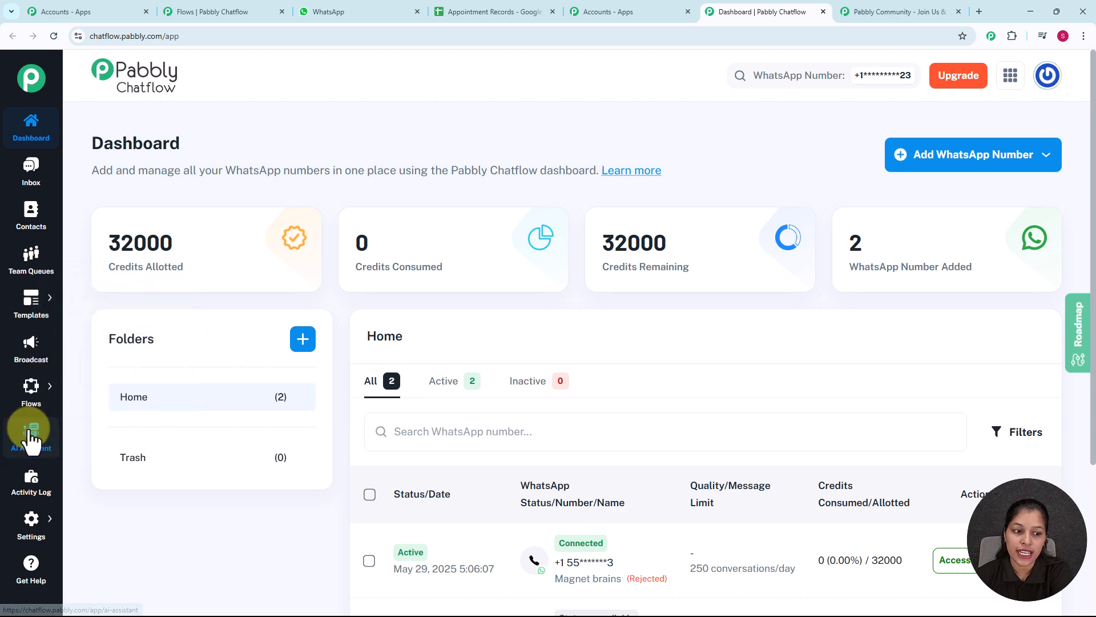
mouse_move(23, 531)
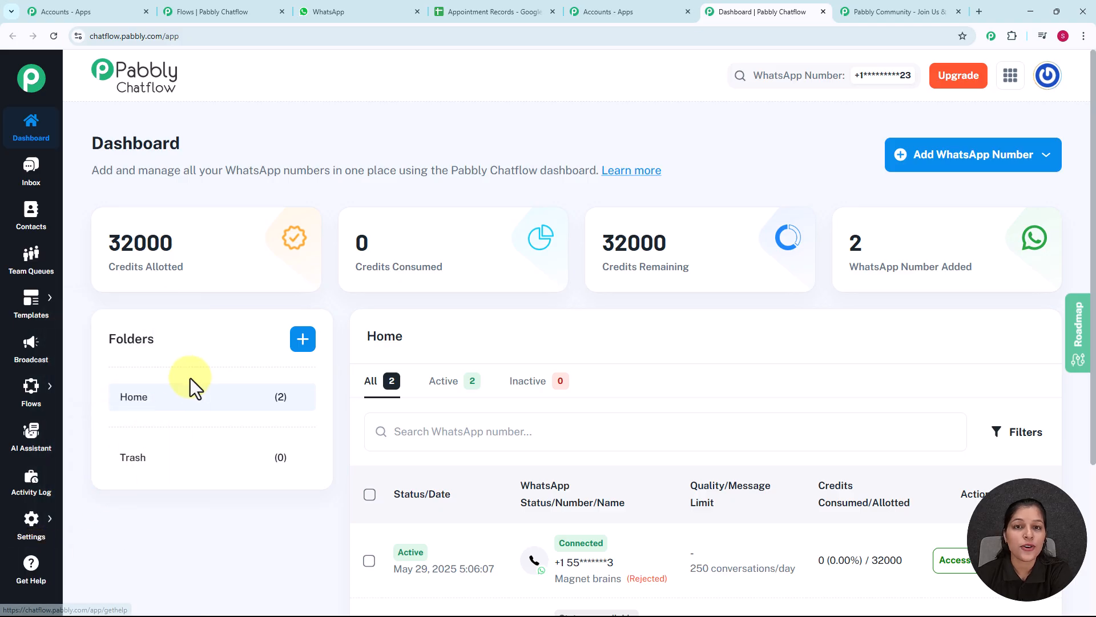
mouse_move(351, 260)
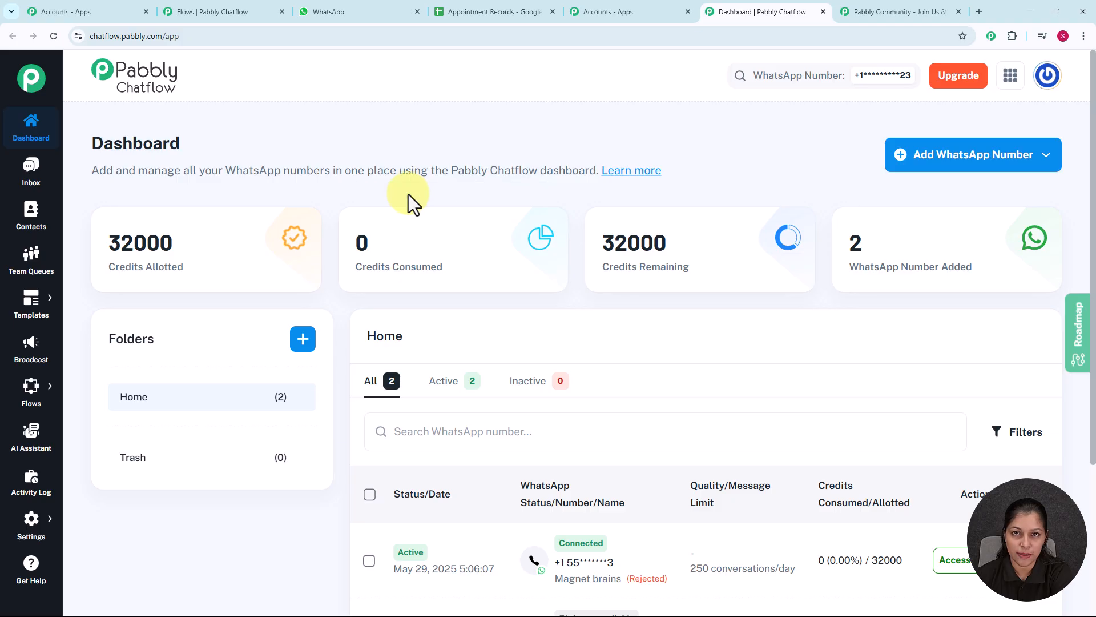
Open the Flow Builder, look over the existing flows, and add a new flow
scroll(408, 195, down, 1)
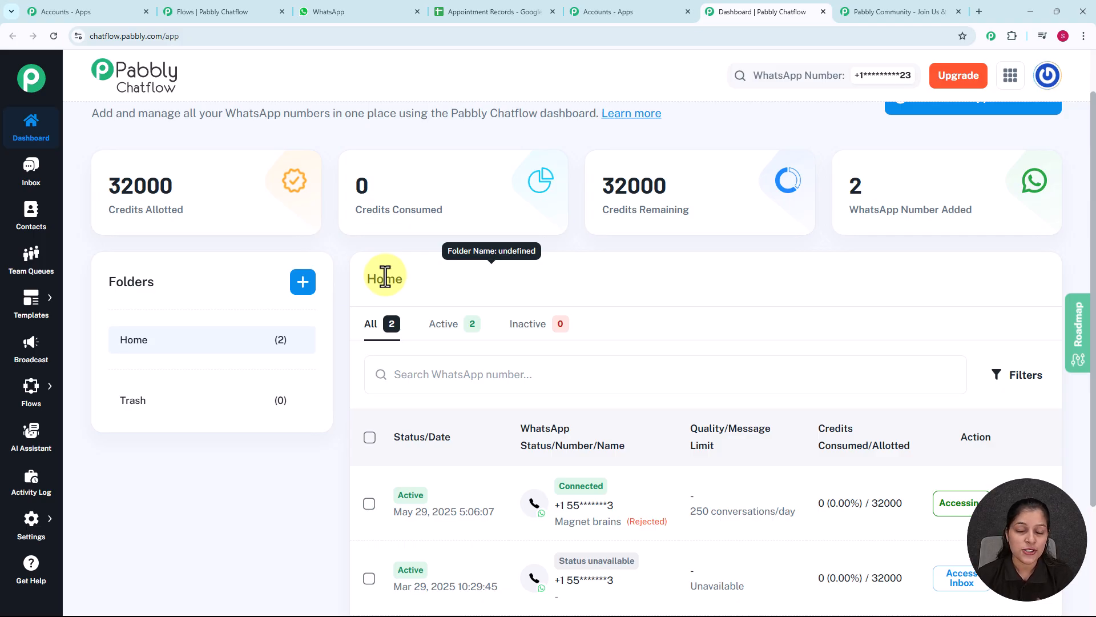
mouse_move(30, 399)
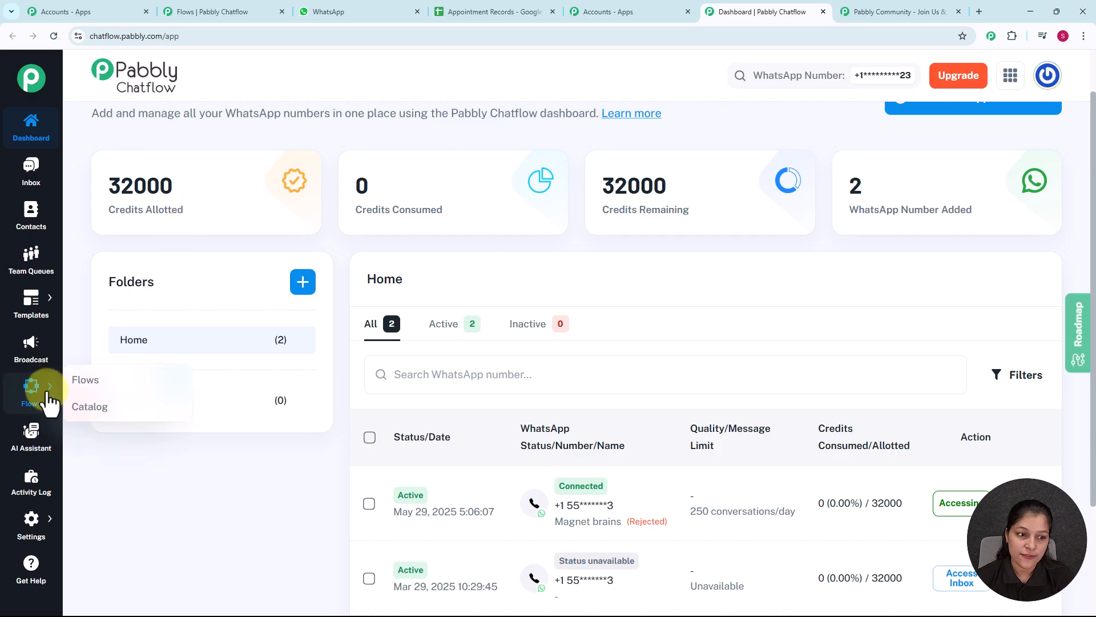
click(85, 381)
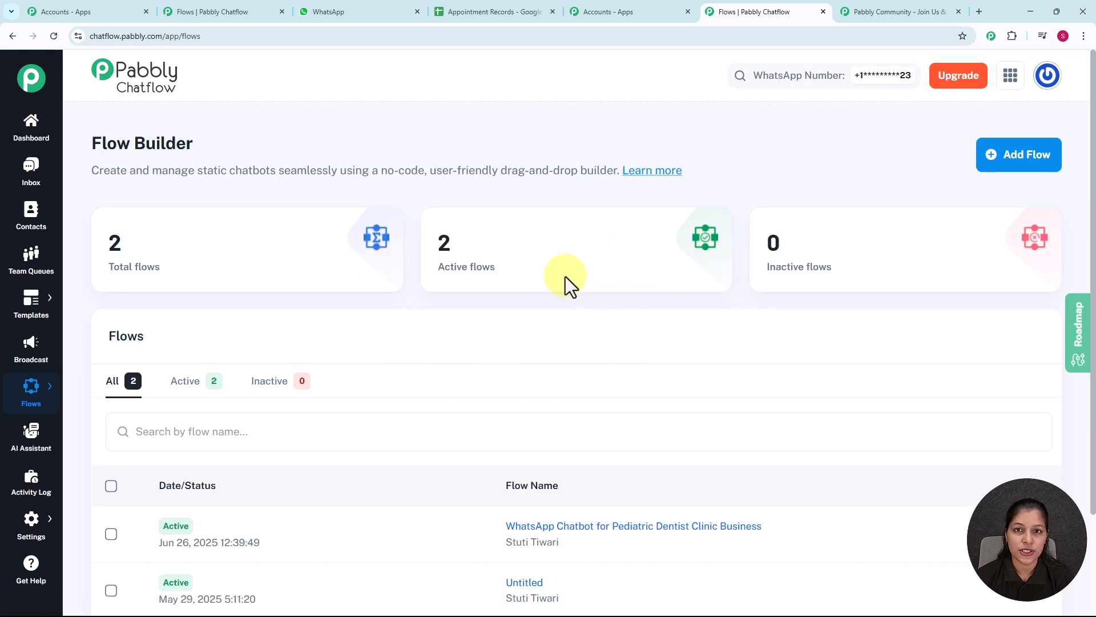
scroll(524, 296, down, 2)
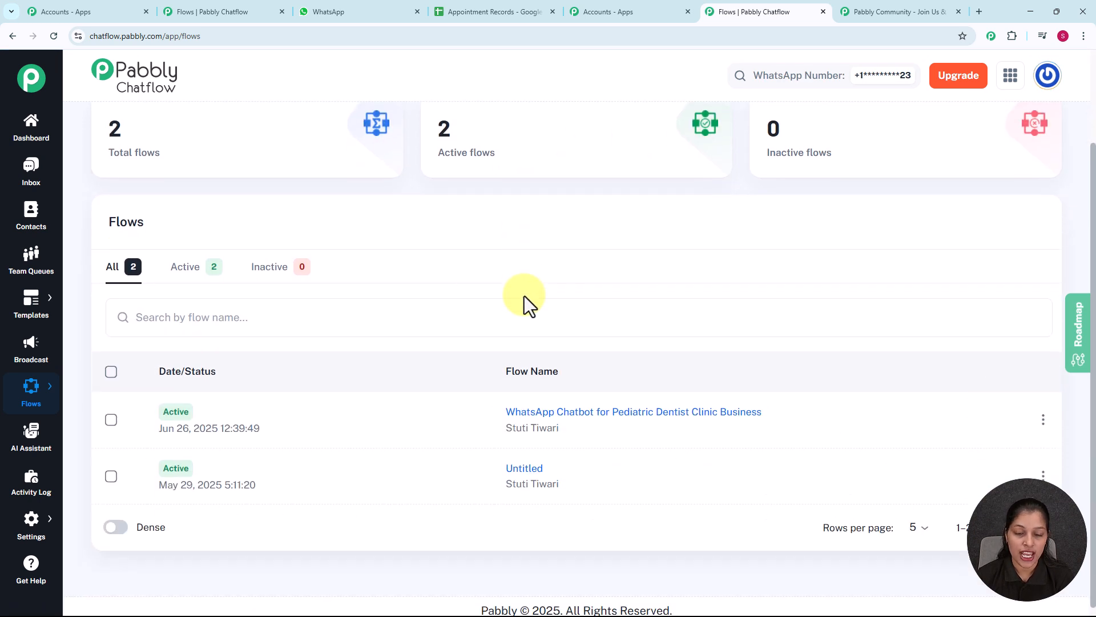
scroll(524, 296, up, 2)
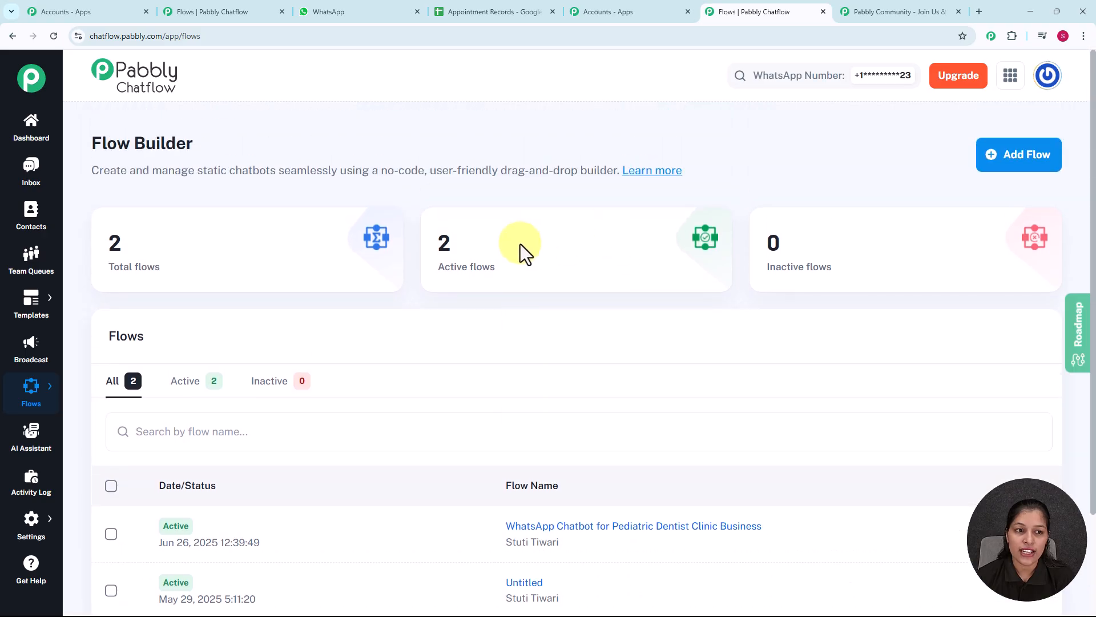
scroll(605, 346, down, 1)
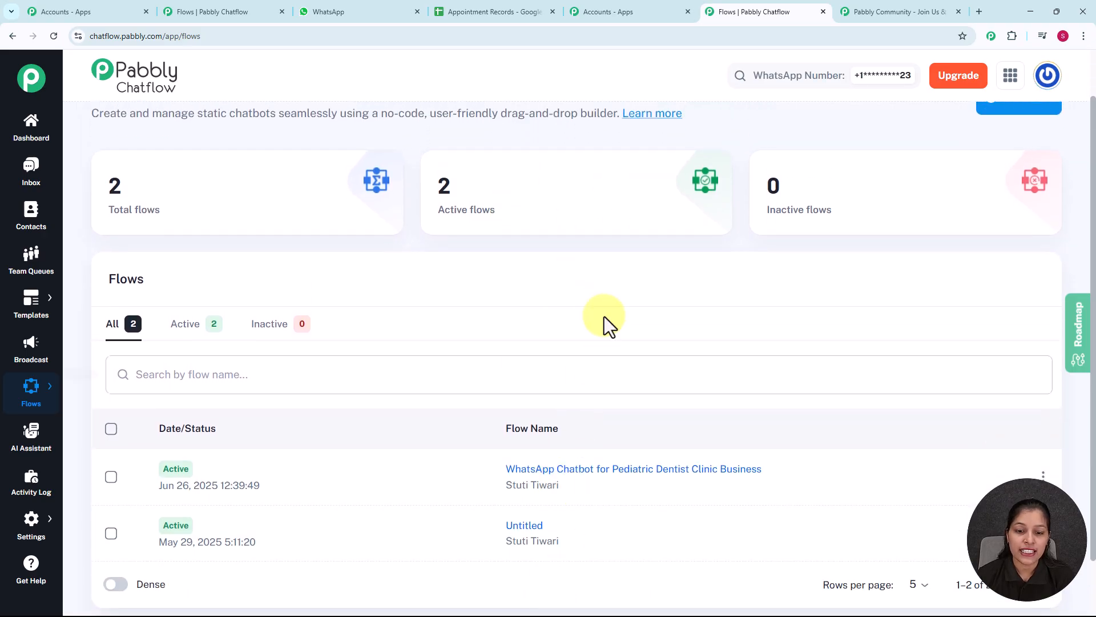
scroll(604, 320, up, 1)
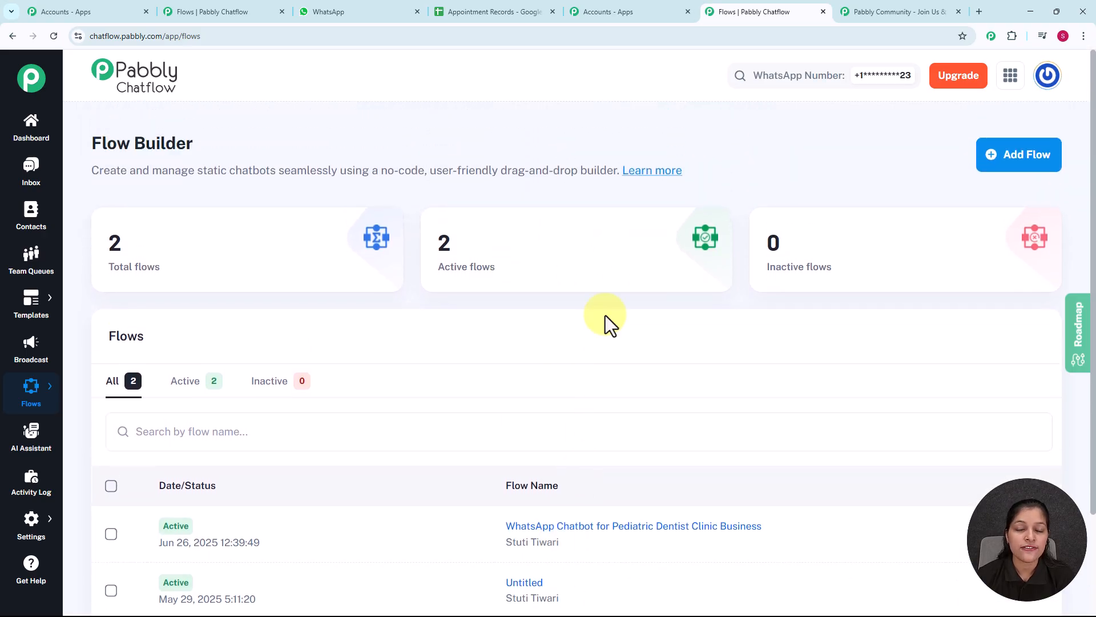
click(1018, 166)
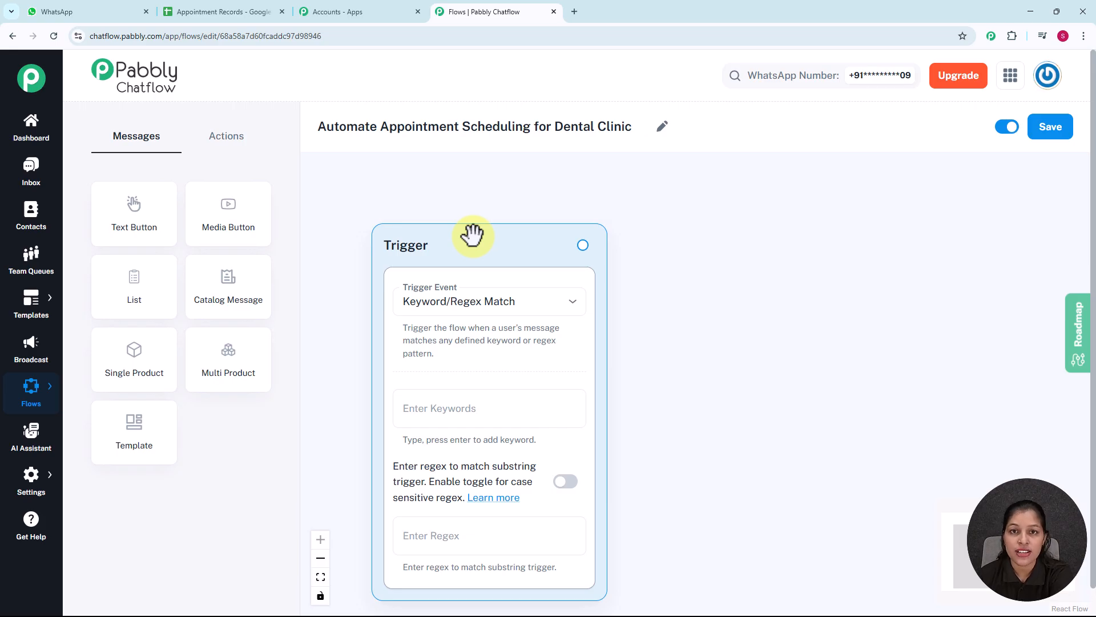
Keep the Keyword/Regex Match trigger event, add the keyword Hello, and set the regex to [\s\S]+
click(530, 310)
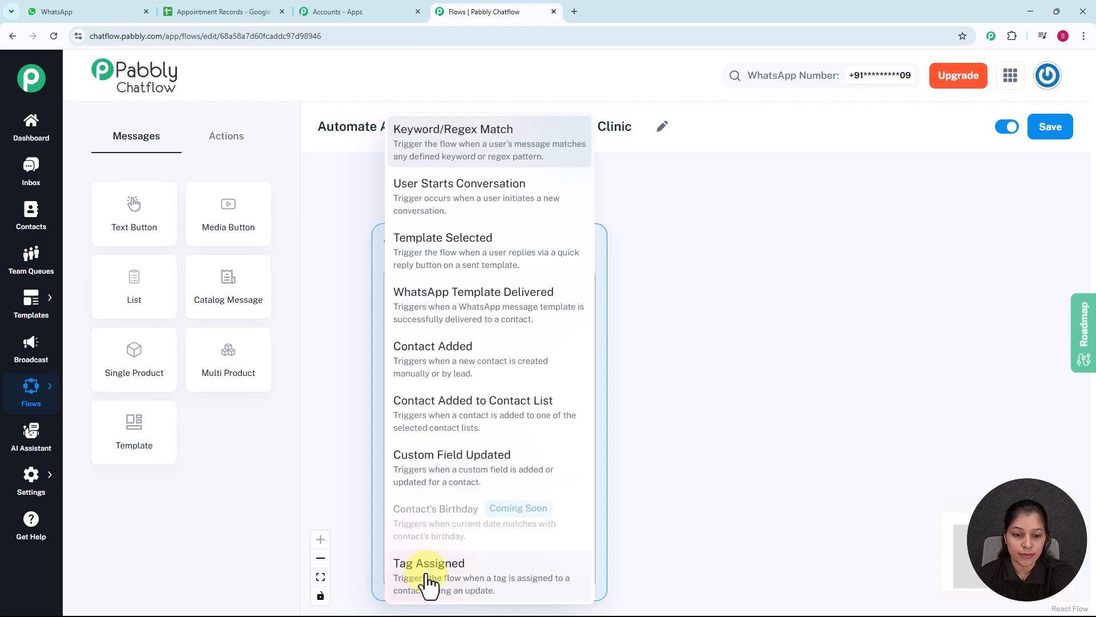
click(678, 427)
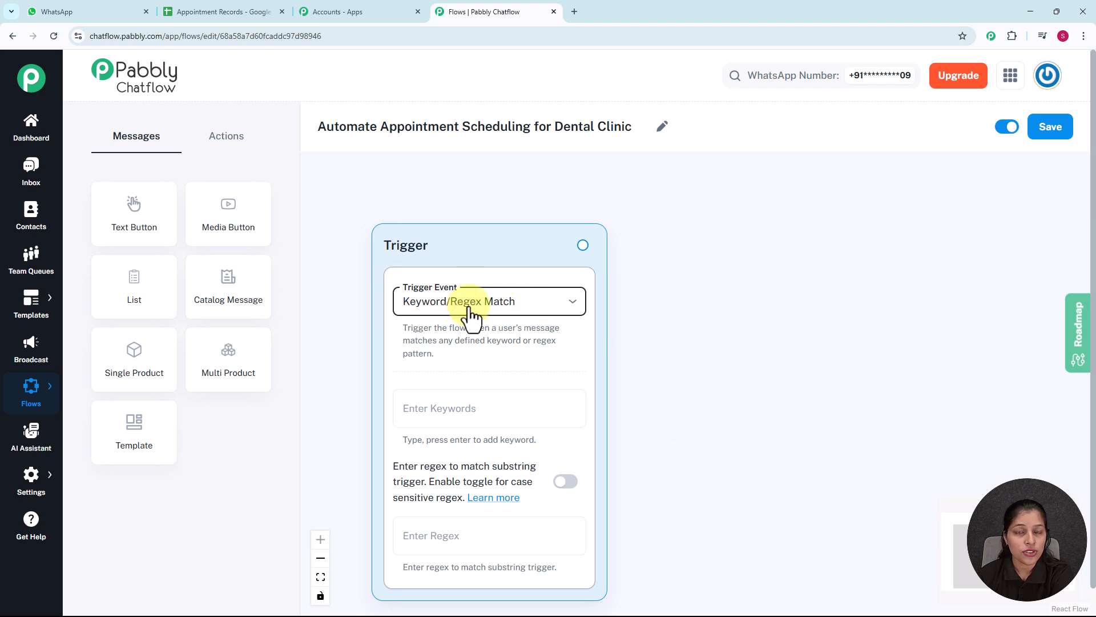
click(458, 402)
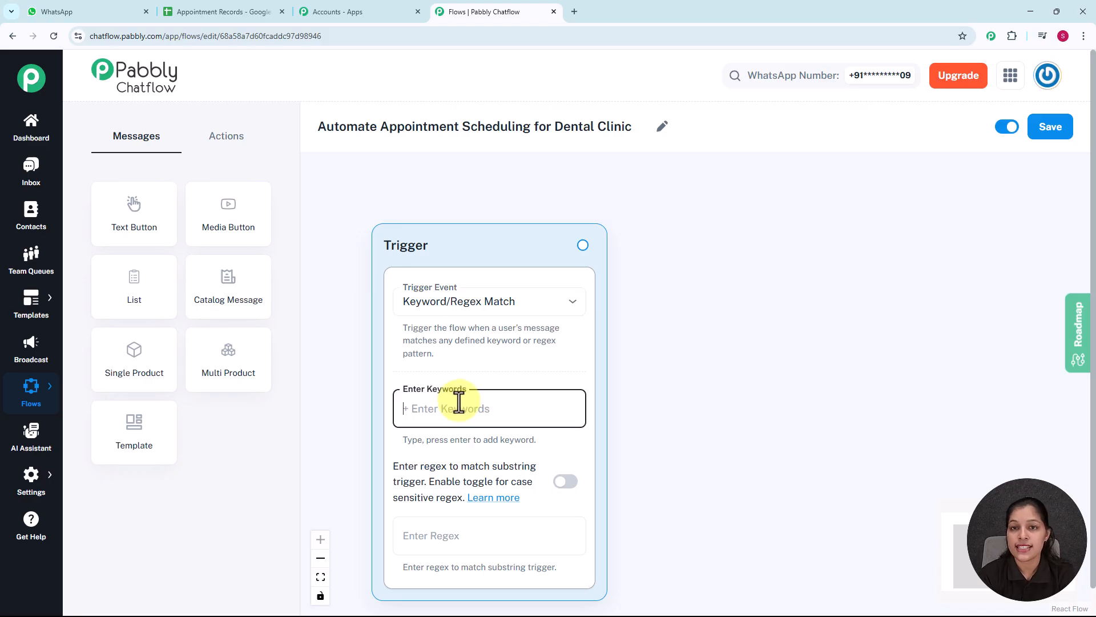
text(Hell)
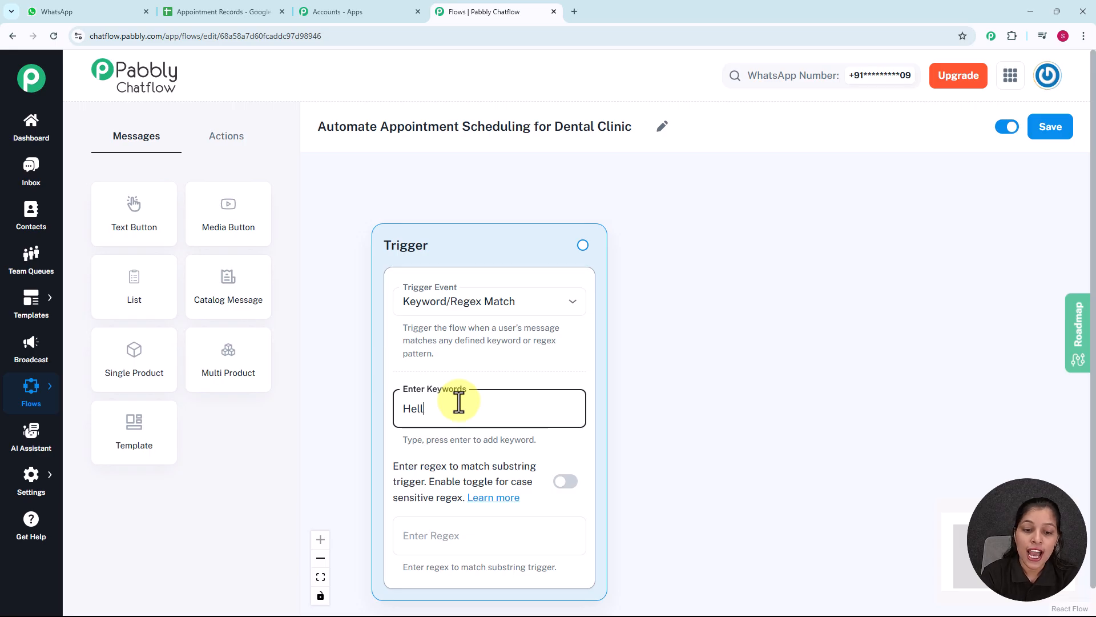
text(o)
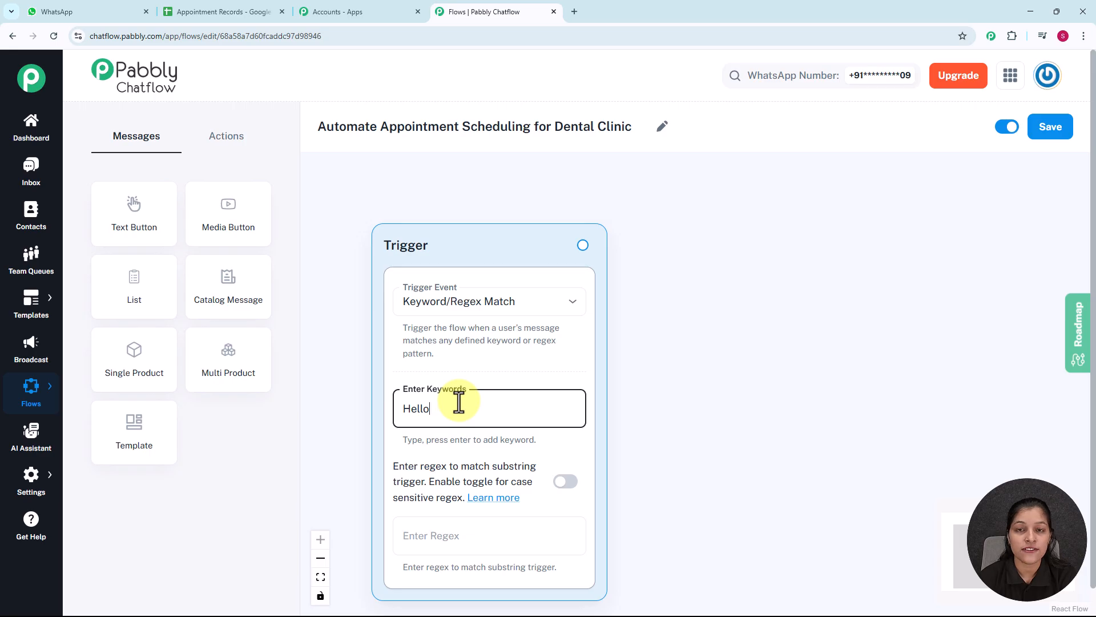
key(Return)
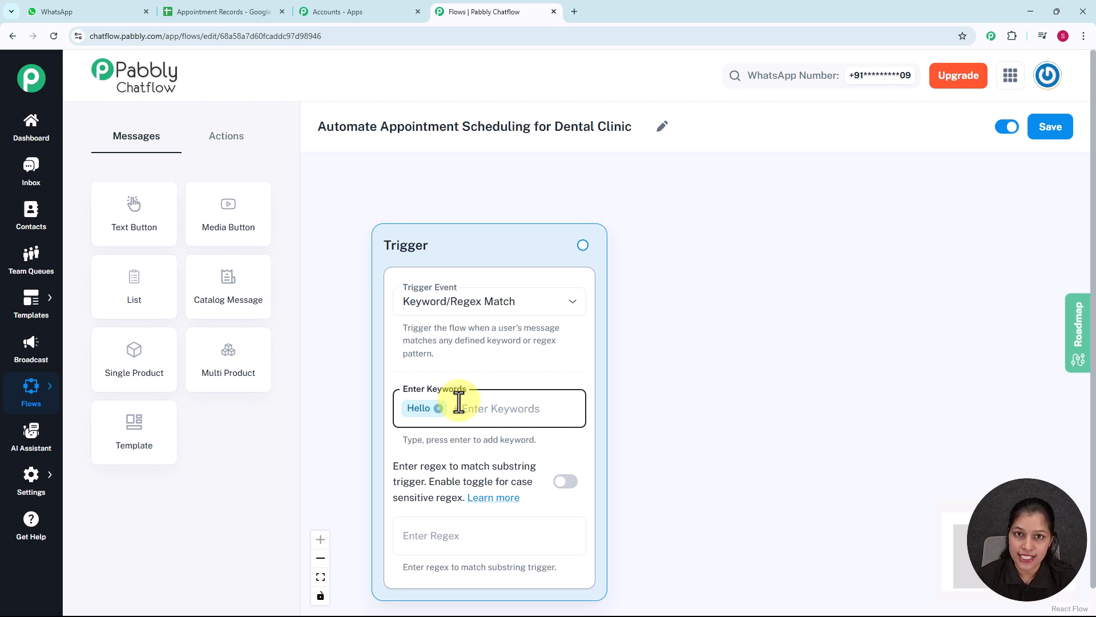
click(451, 538)
text([\s\S]+)
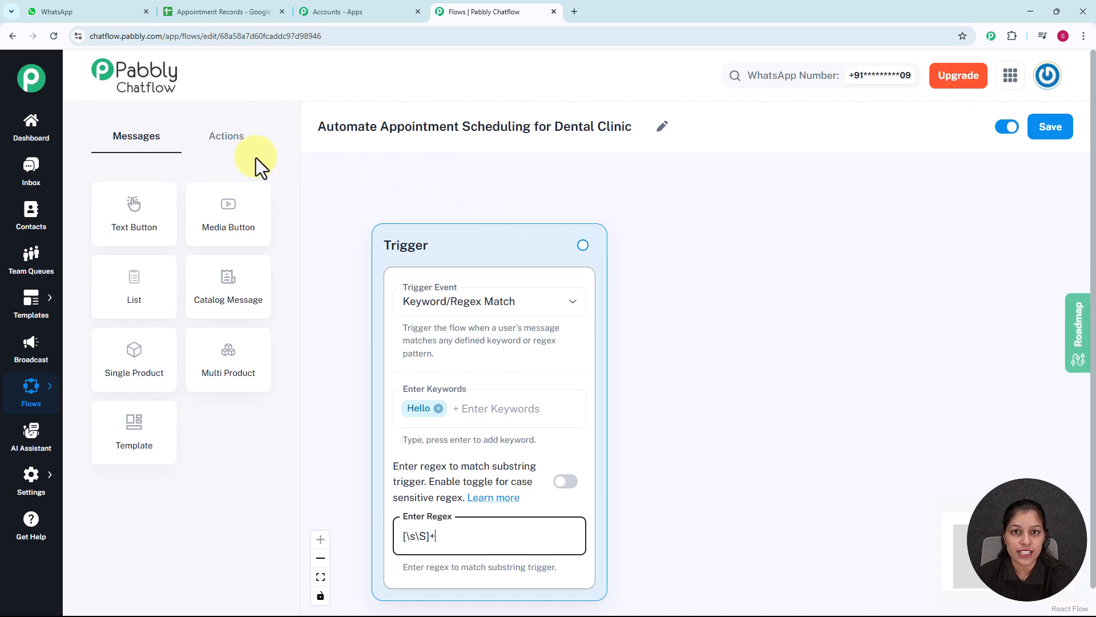
Add an Ask Question action node to the flow and place it just to the right of the Trigger node
click(233, 144)
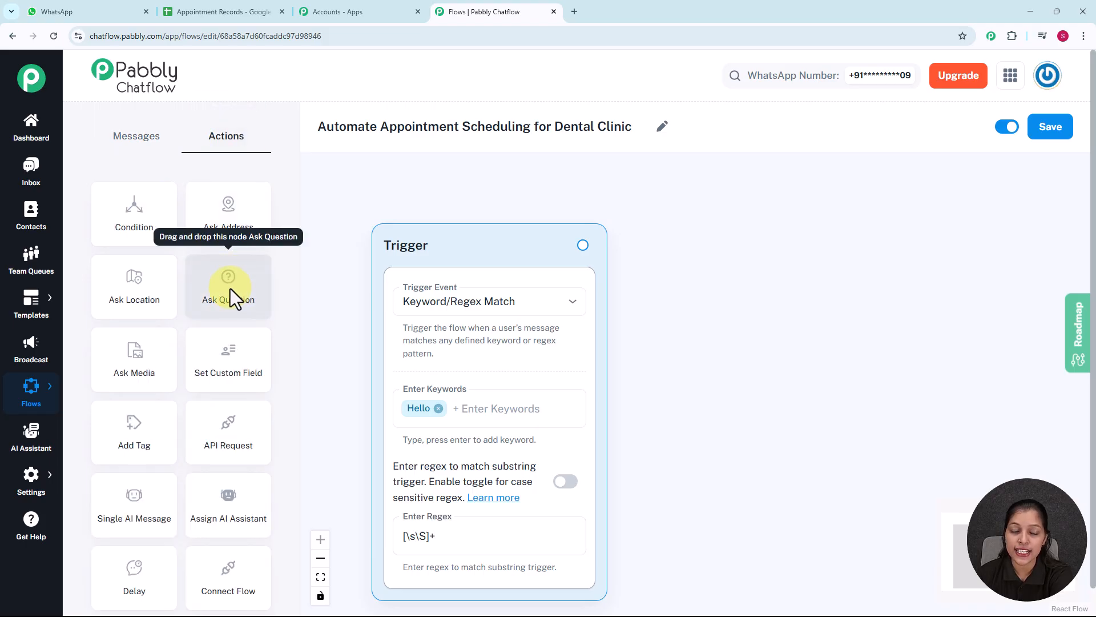
drag(231, 289, 526, 359)
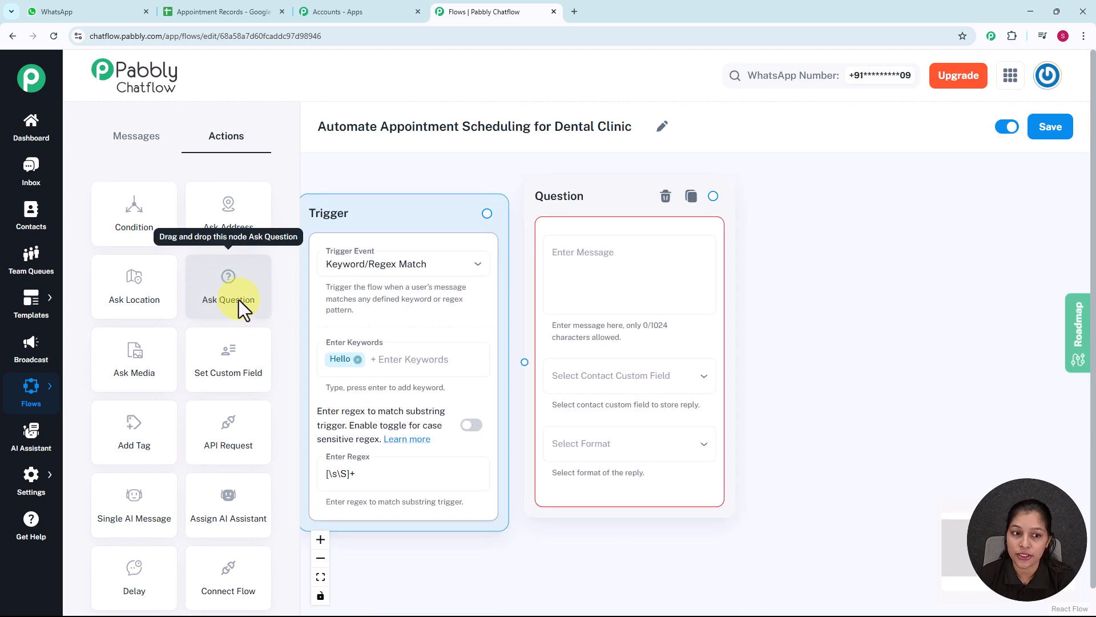
click(562, 198)
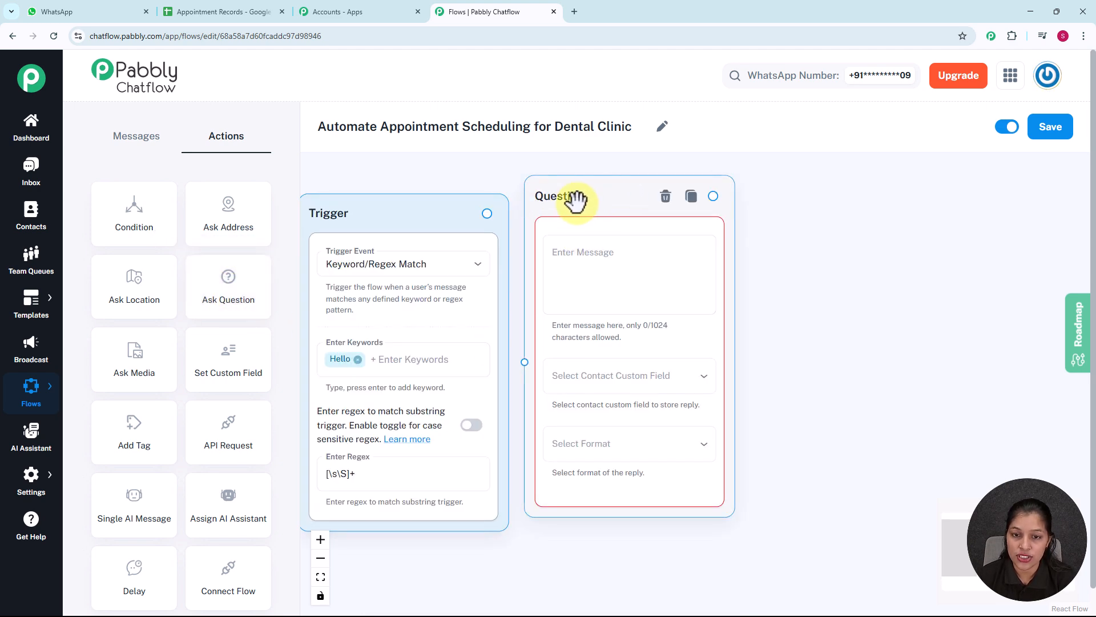
drag(577, 200, 624, 195)
Connect the trigger to the question node and enter a message welcoming patients to *XYZ Dental Care* and asking for their _full name_
click(635, 259)
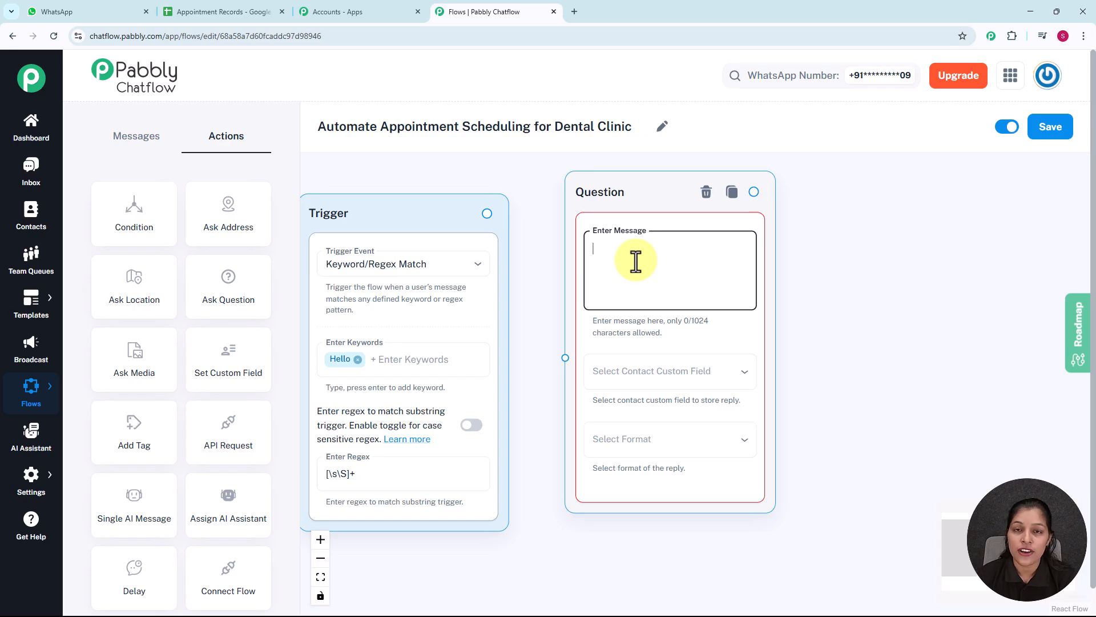
text(👋 Hello! Welcome to *XYZ Dental Care* 🦷✨ To begin, may I know your _full name_ please?)
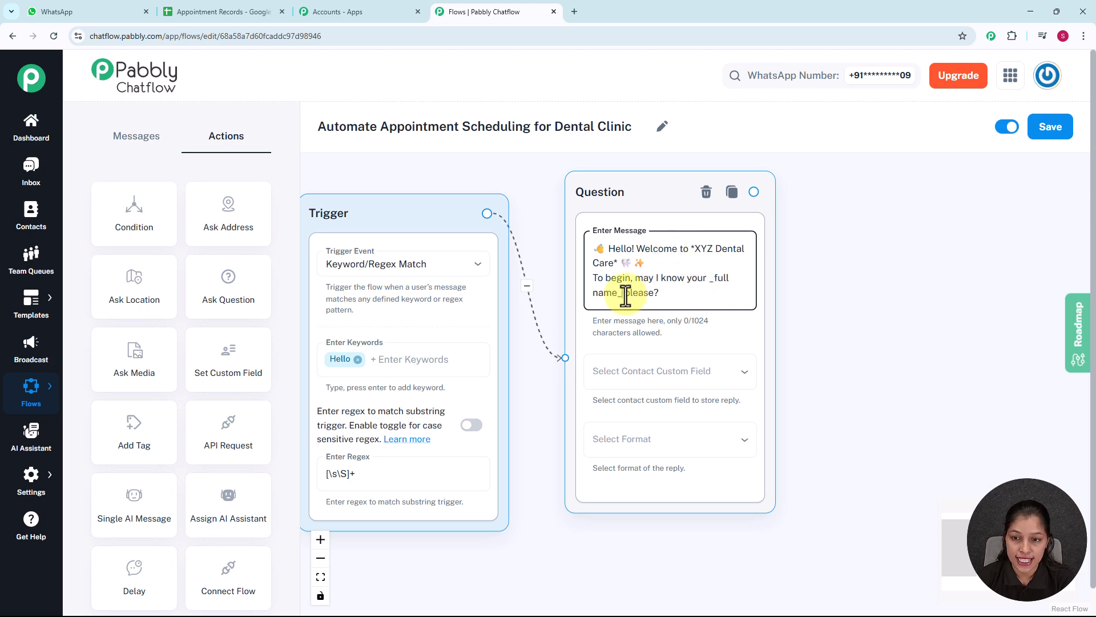
click(711, 278)
text(_)
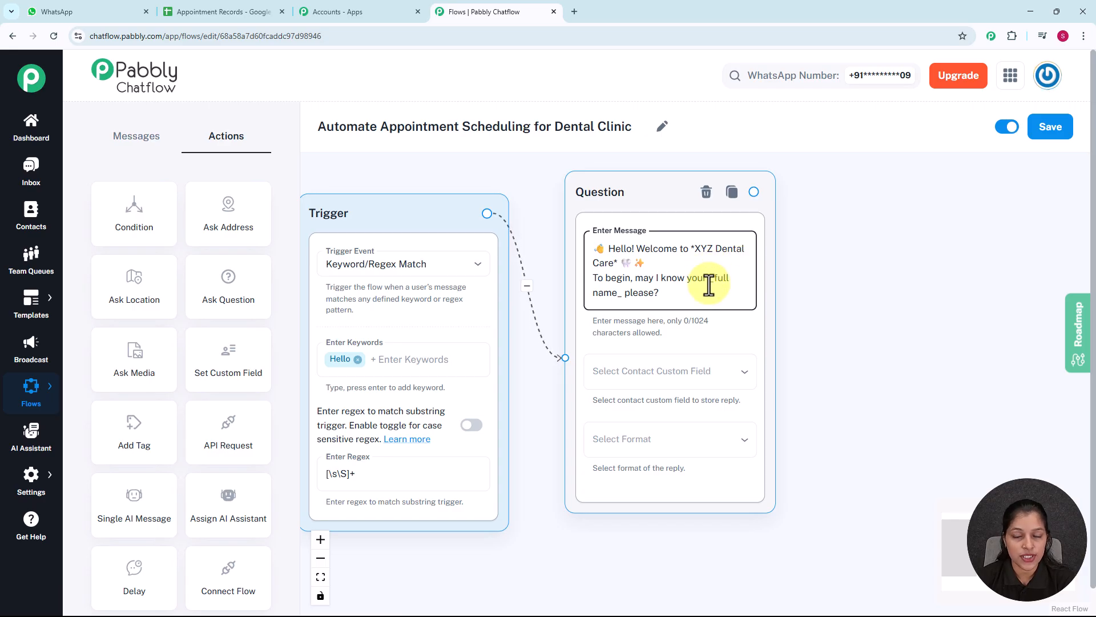
Store the full-name question's reply in the FullName contact custom field and set its reply format to Any
click(674, 380)
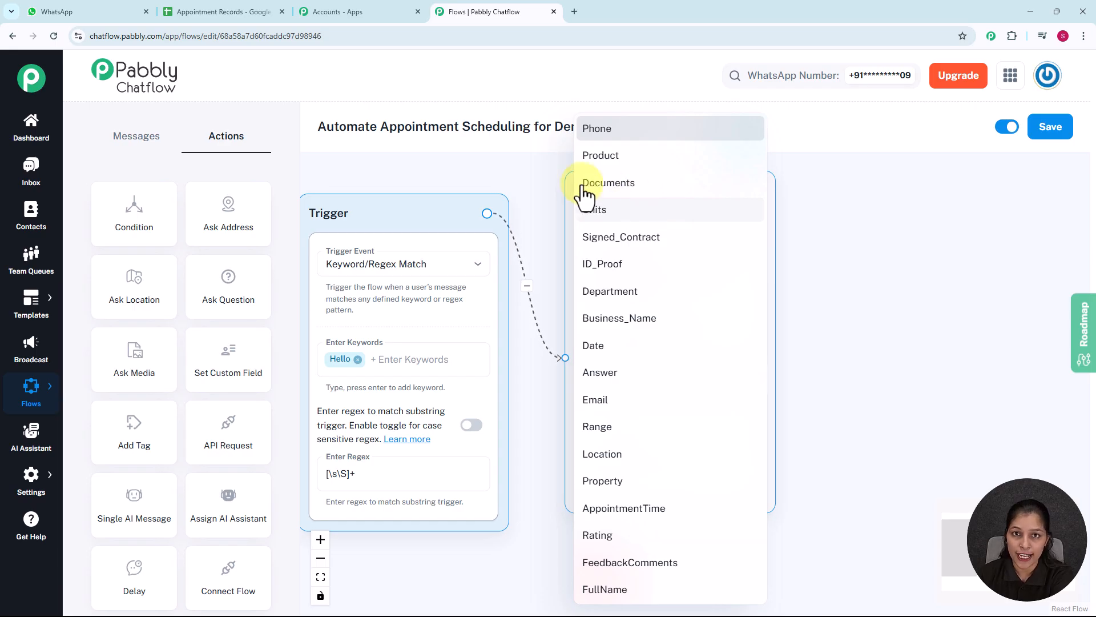
click(551, 178)
mouse_move(32, 478)
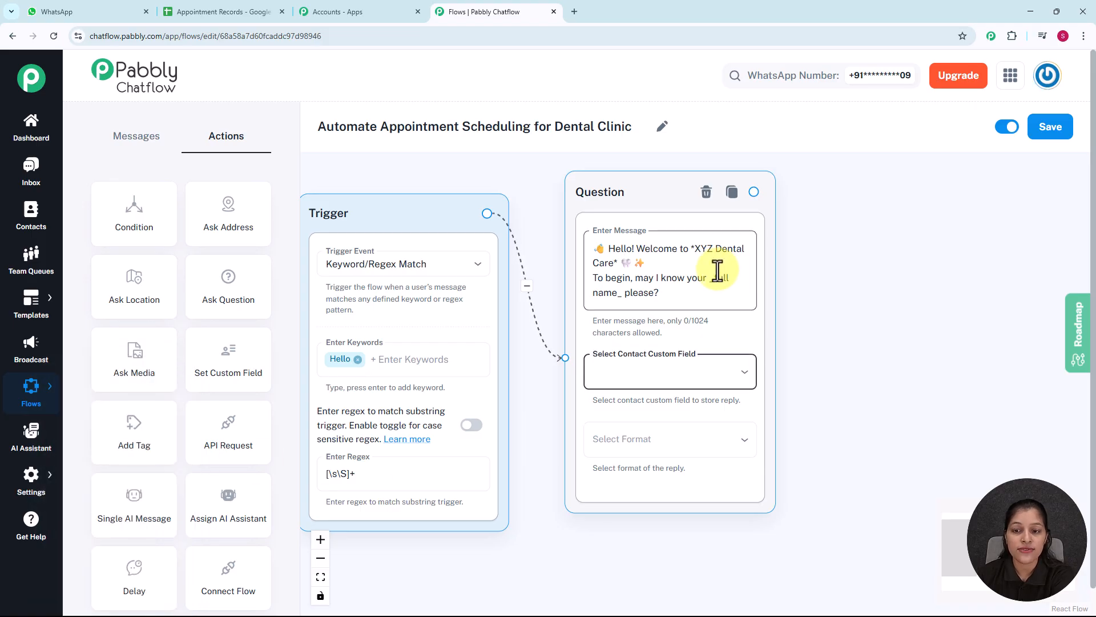
click(708, 380)
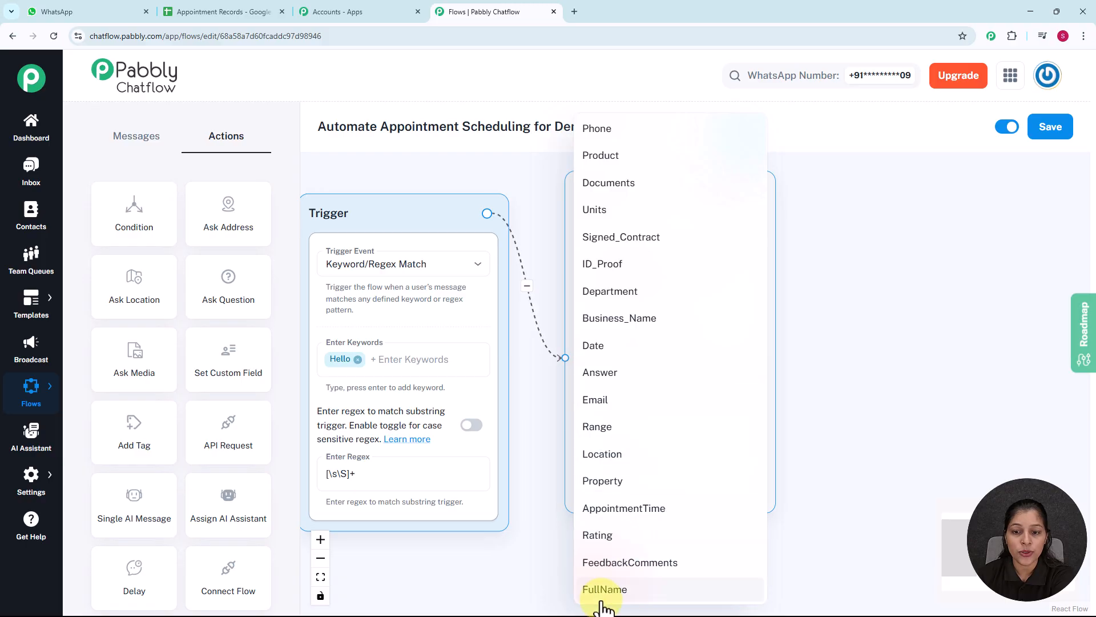
click(615, 589)
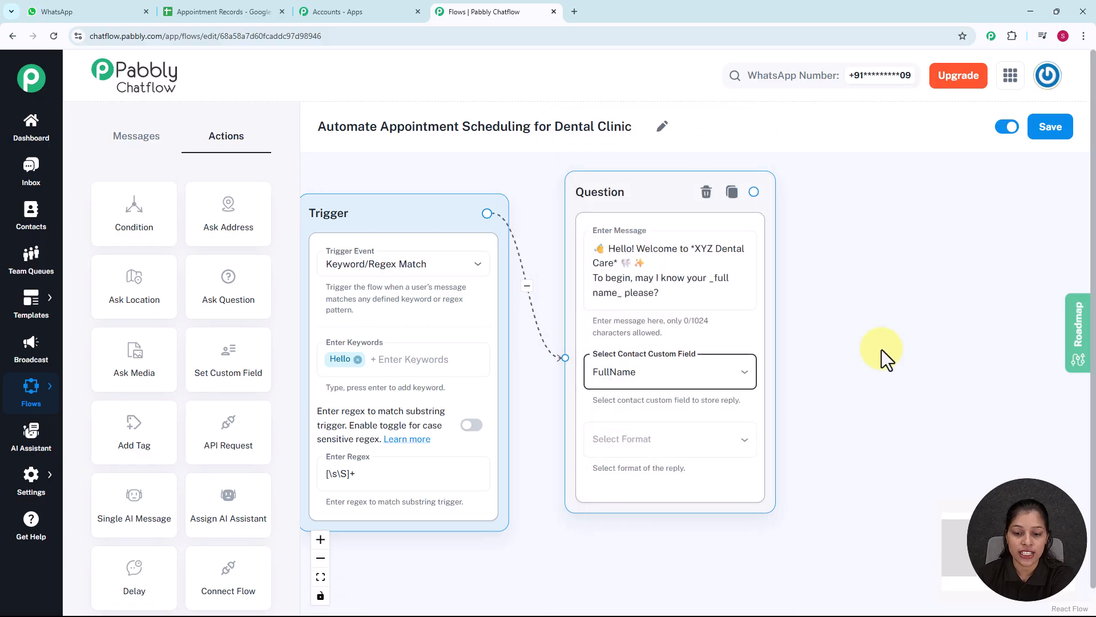
click(693, 449)
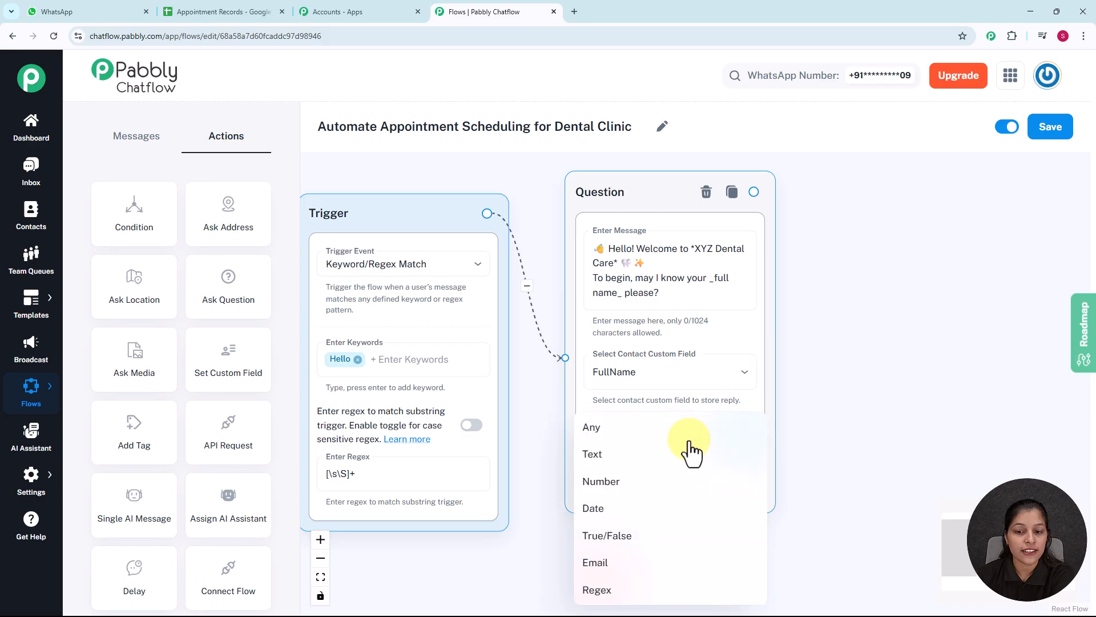
click(624, 429)
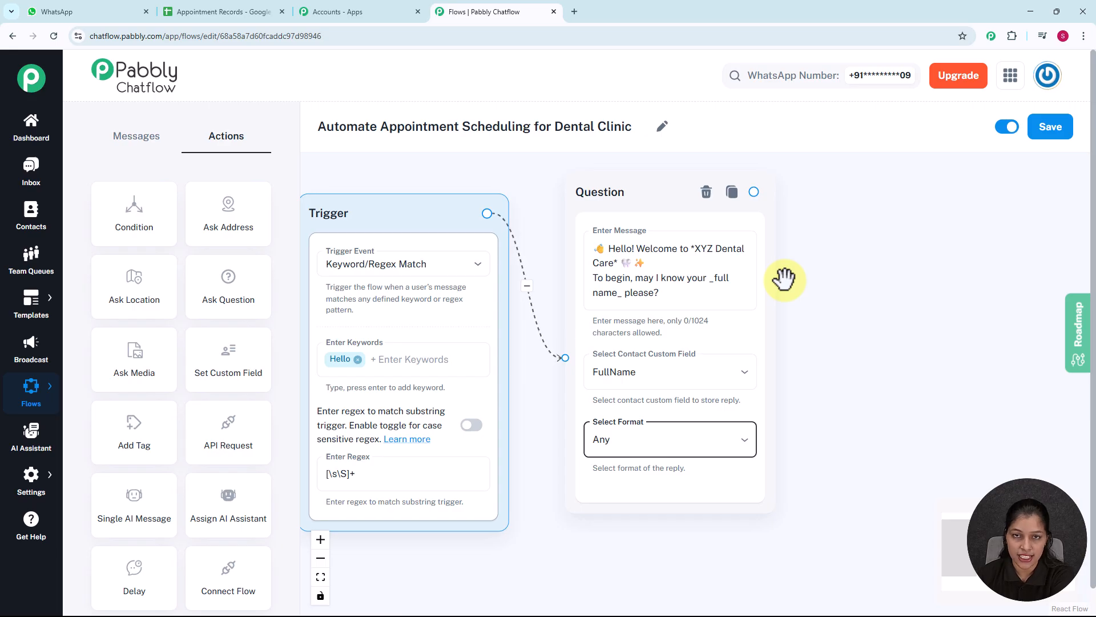
Add a second Ask Question node after the first, connect them, and enter the message "Please provide your appointment date." with a calendar emoji
drag(238, 302, 881, 201)
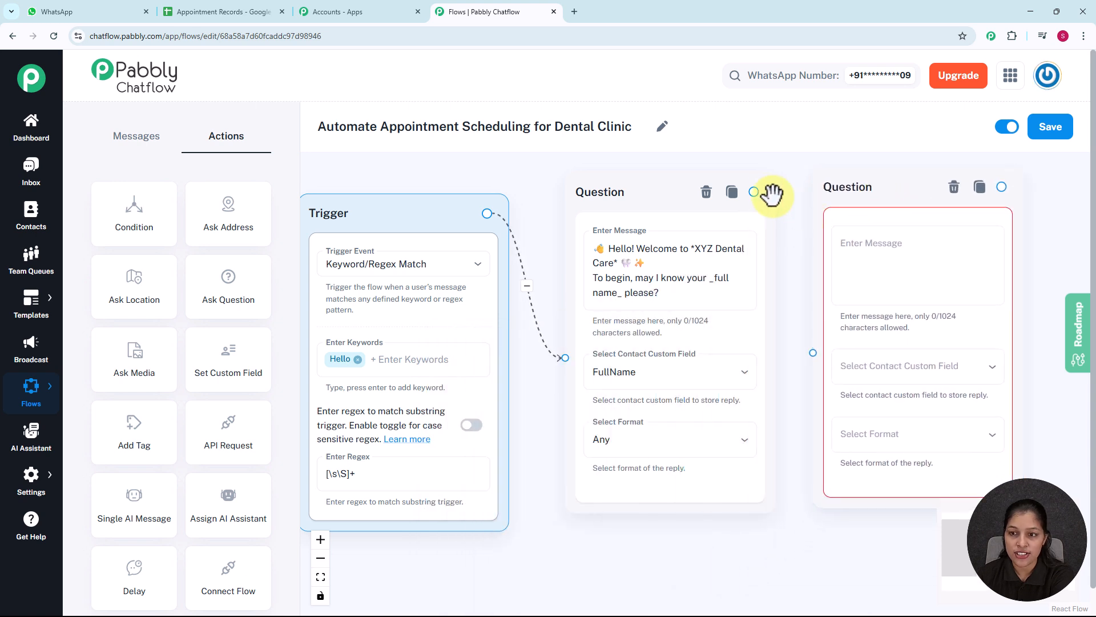
drag(754, 192, 812, 356)
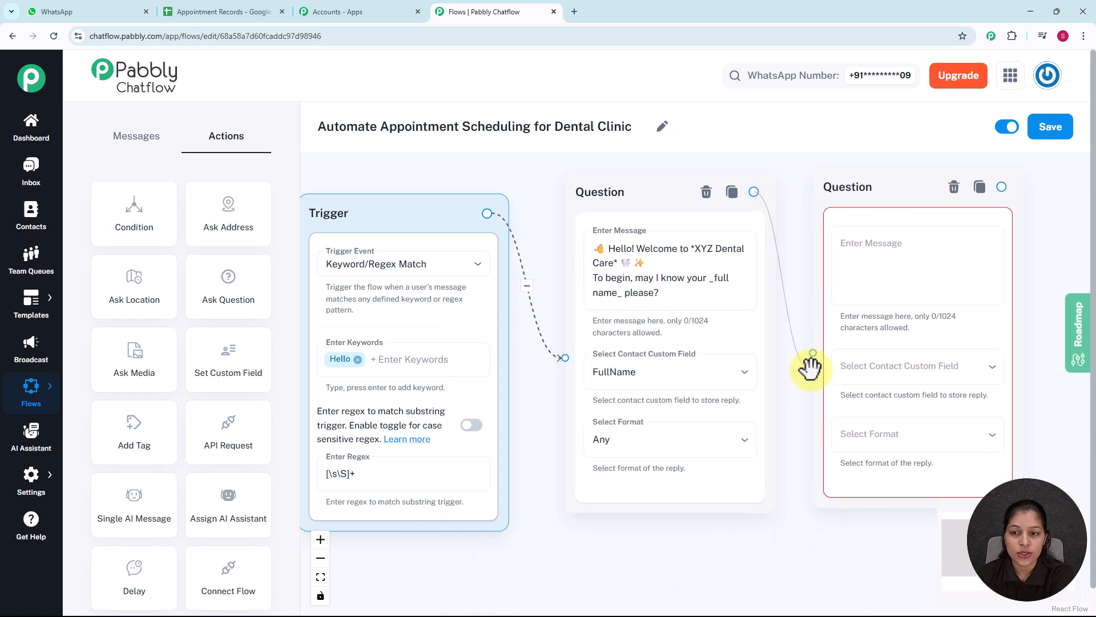
click(901, 263)
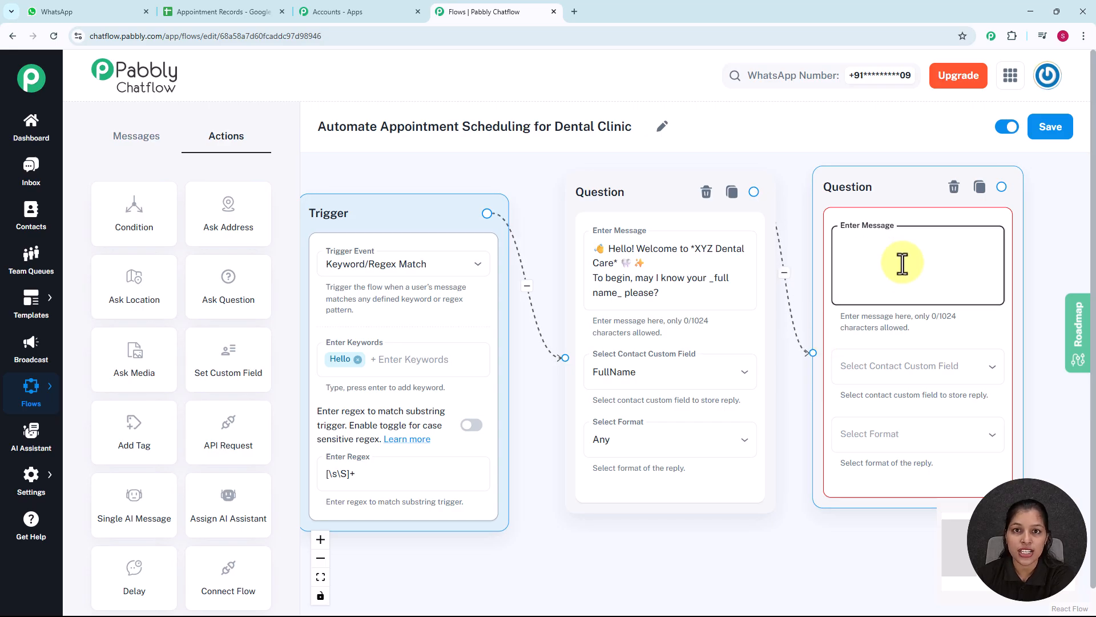
text(Please provide your appointment date. 📅)
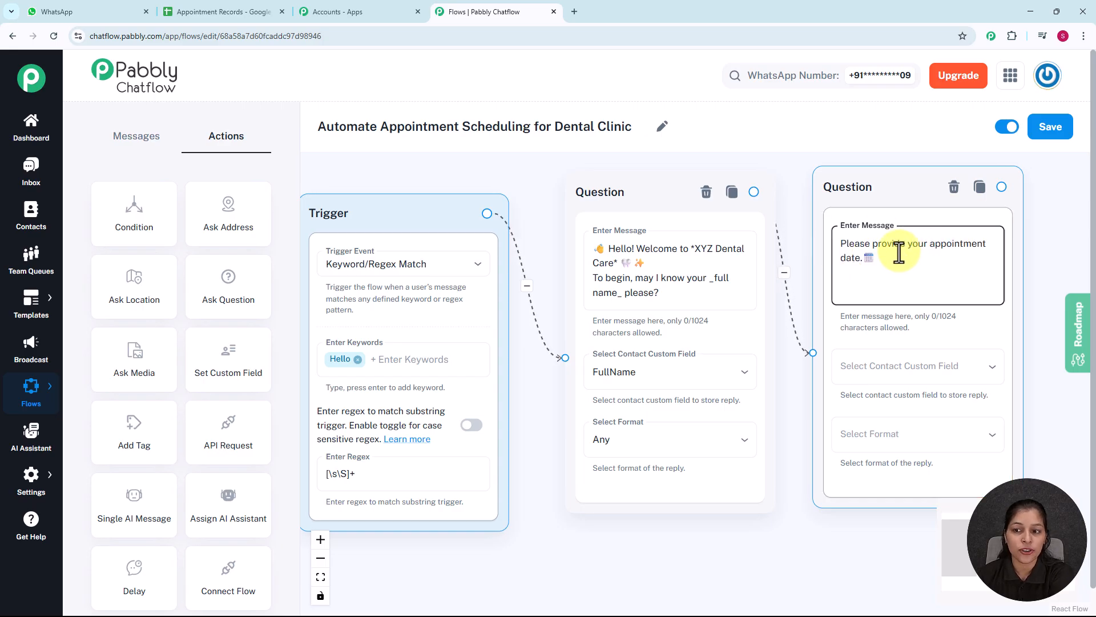
Store the appointment date question's reply in the Date contact custom field and set its reply format to Date
click(864, 370)
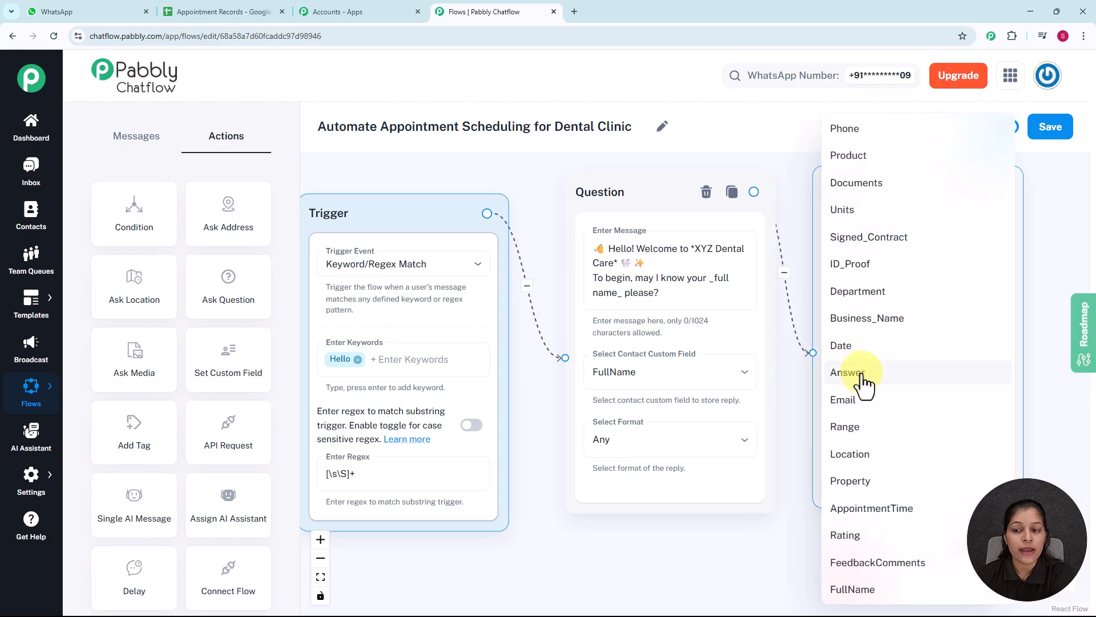
click(847, 353)
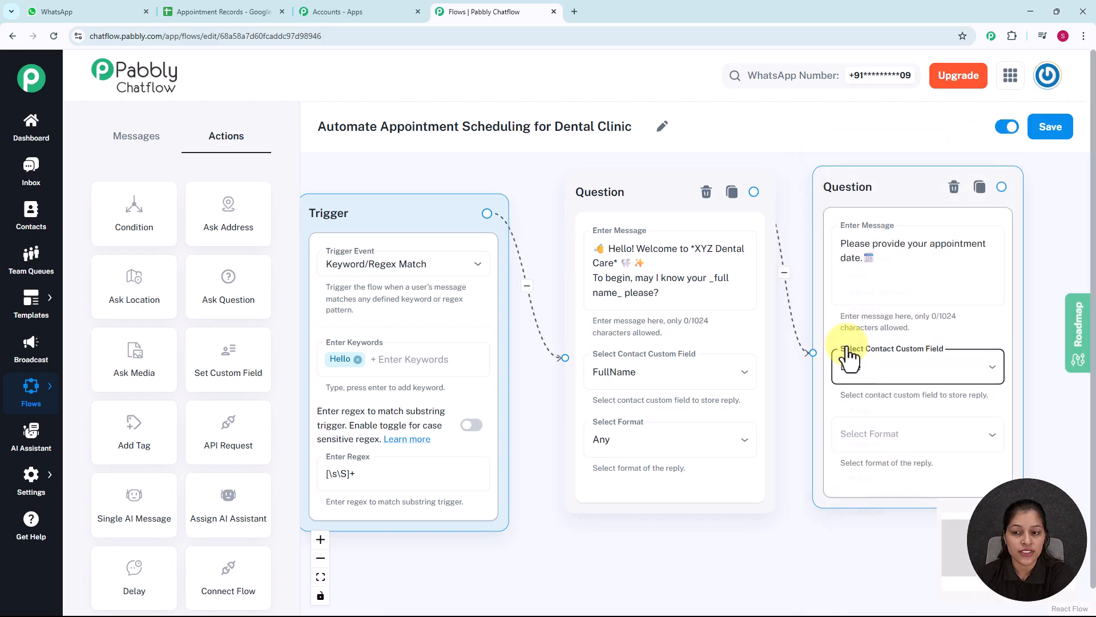
click(877, 440)
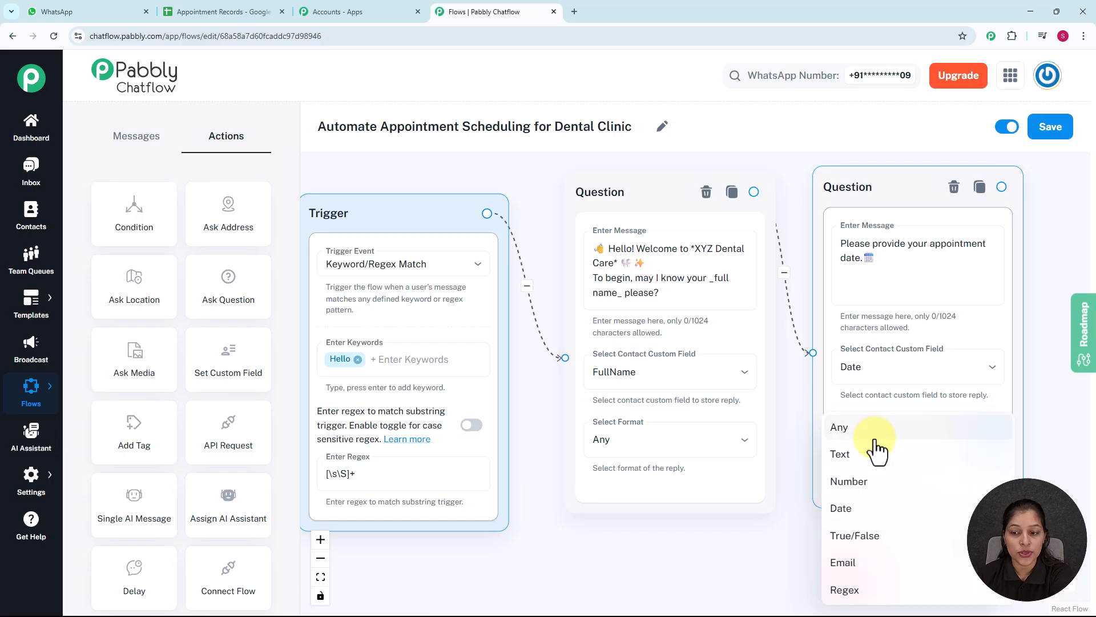
click(851, 514)
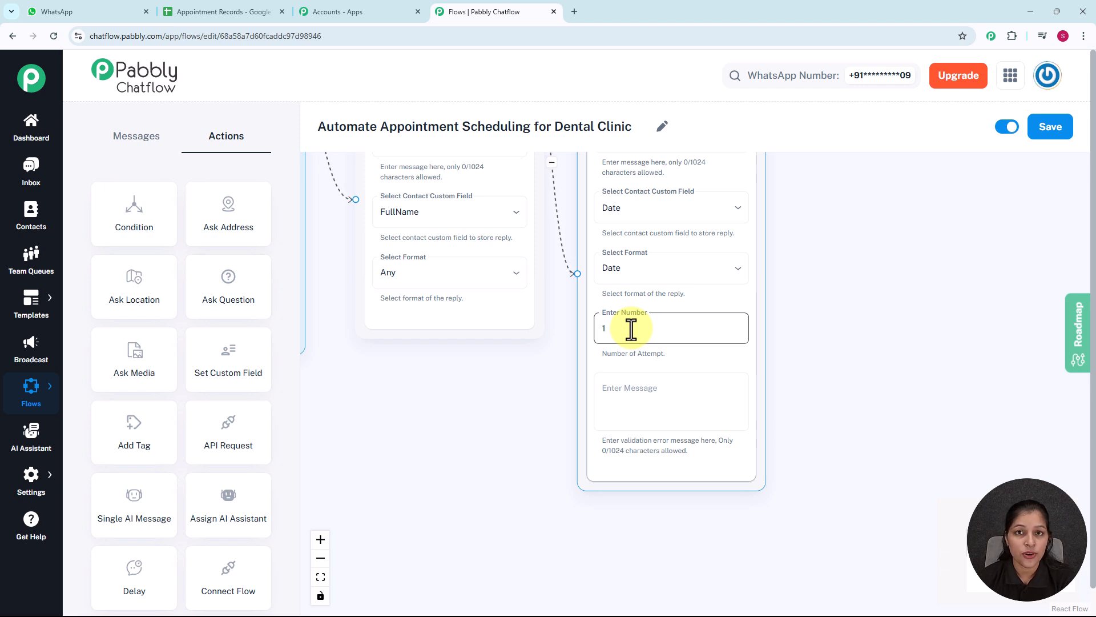
click(657, 420)
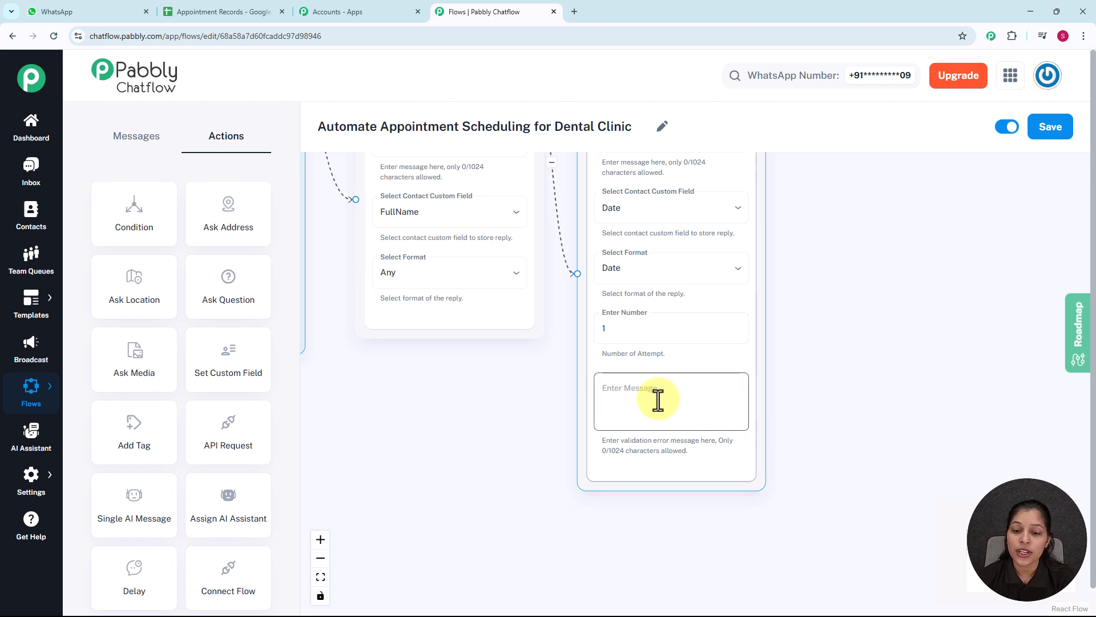
Add an API Request node to the right of the appointment date question and connect the question to it
scroll(805, 350, down, 1)
scroll(804, 349, down, 3)
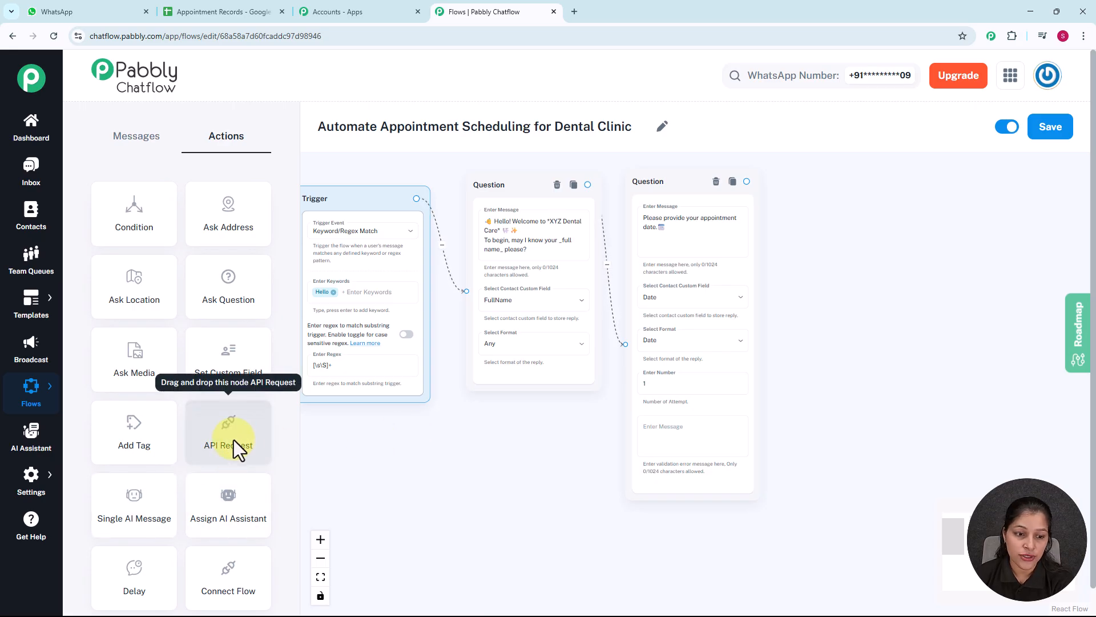
drag(234, 440, 844, 198)
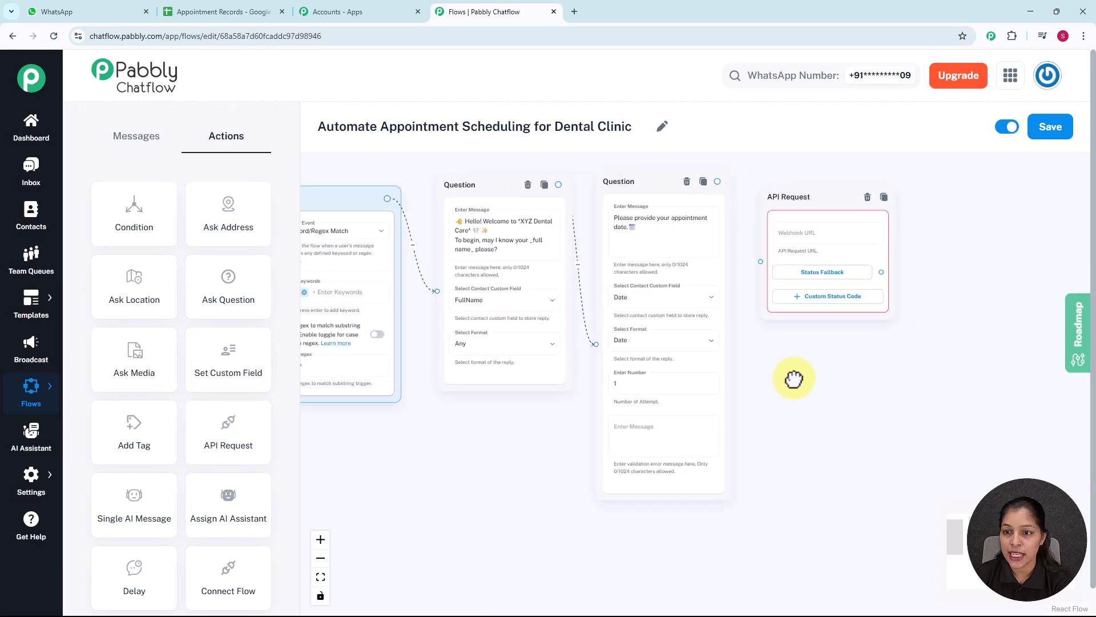
click(677, 189)
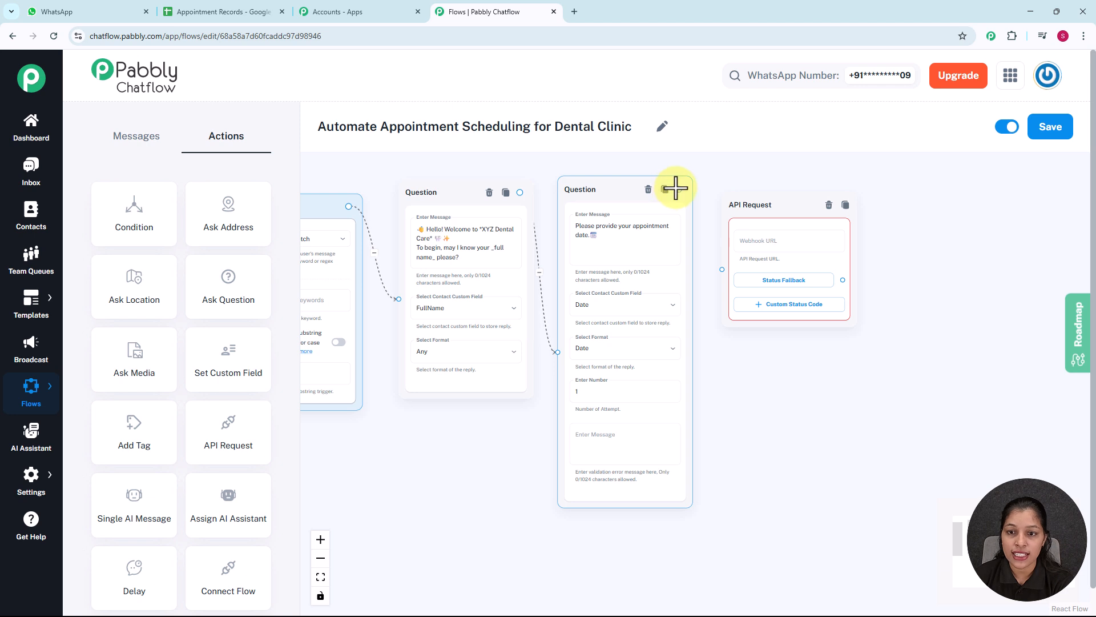
drag(678, 189, 724, 266)
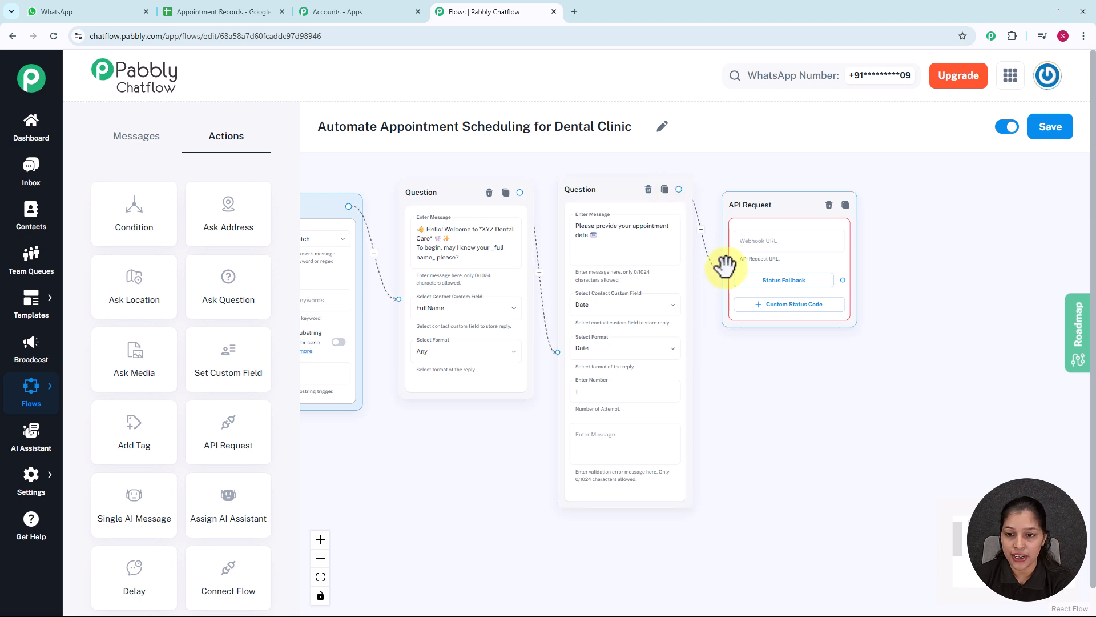
Open the API Request node's webhook URL settings
scroll(759, 194, up, 2)
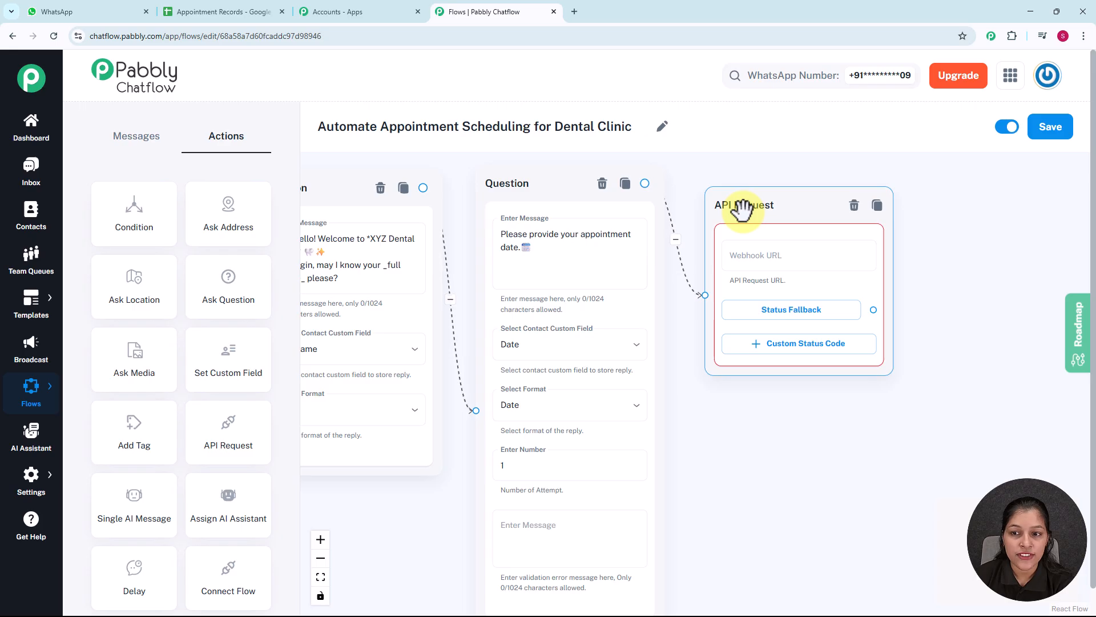
click(759, 257)
click(759, 257)
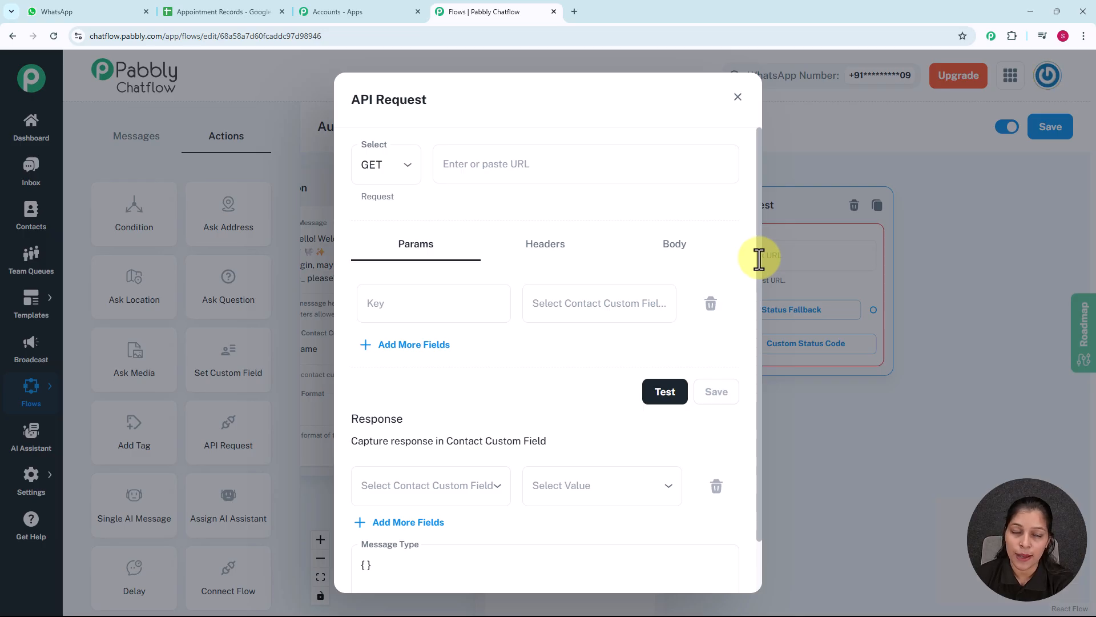
Switch to the Pabbly apps page, launch Pabbly Connect, and open the Pabbly Chatflow folder on its dashboard
click(353, 9)
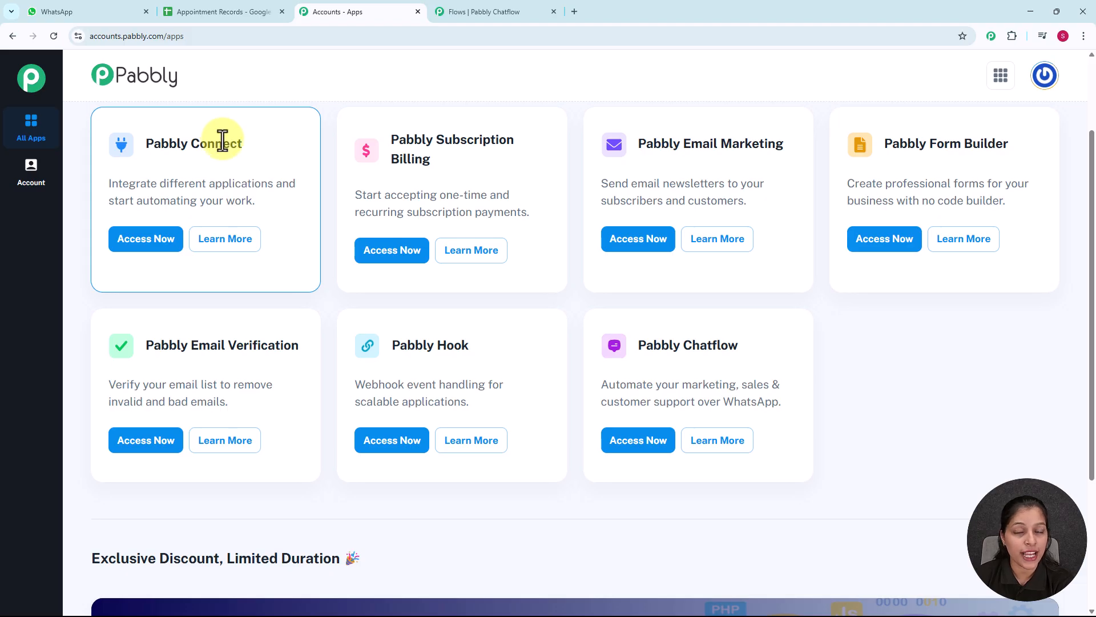
click(154, 247)
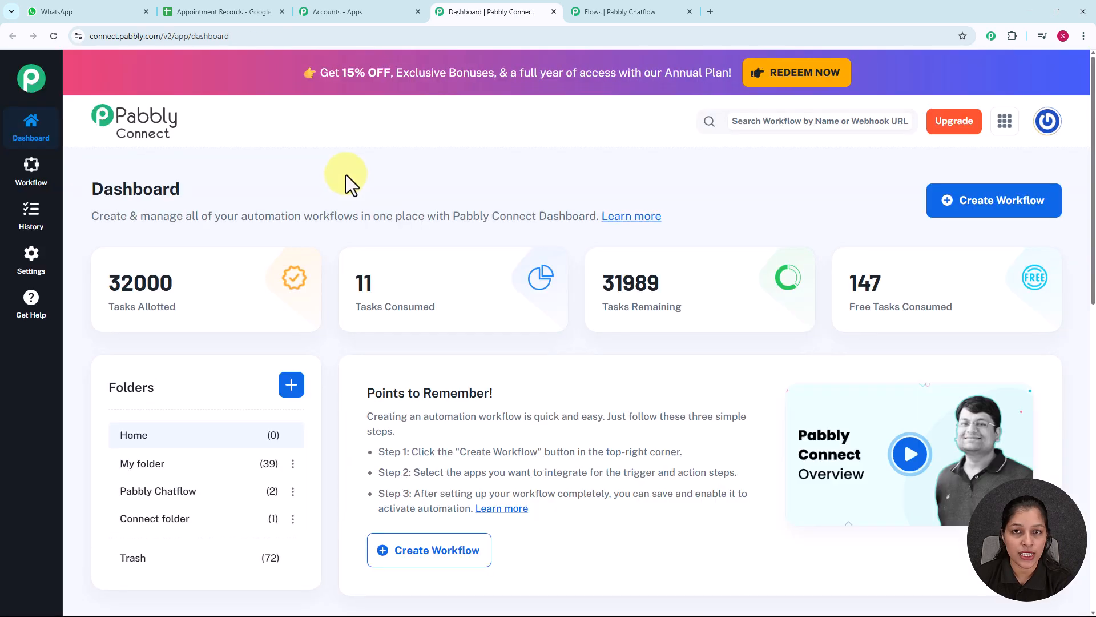
mouse_move(520, 299)
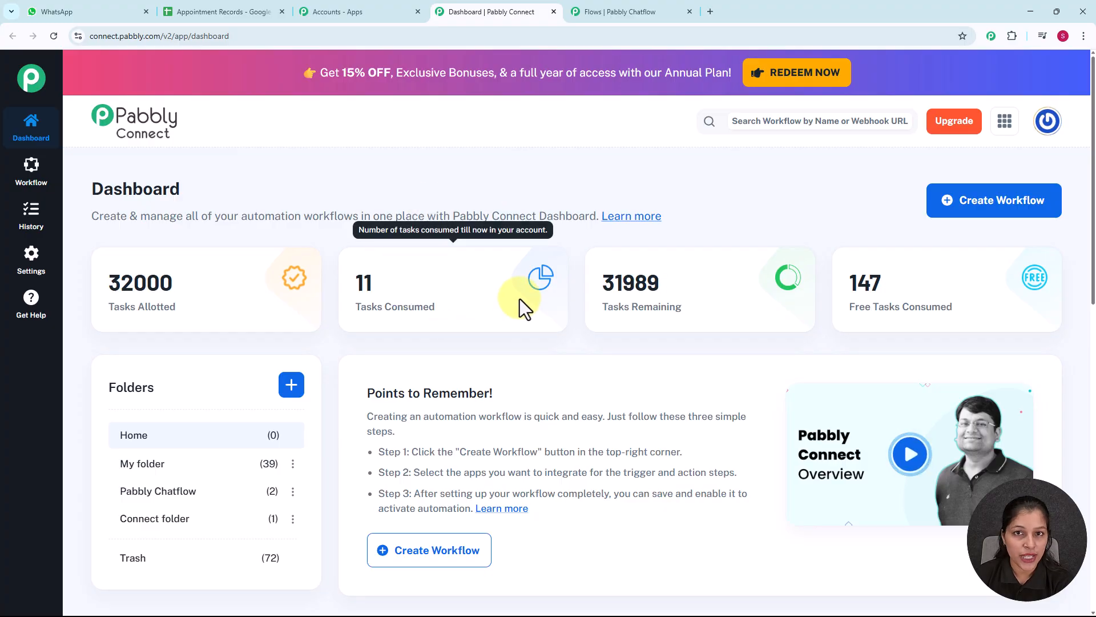
scroll(520, 299, down, 4)
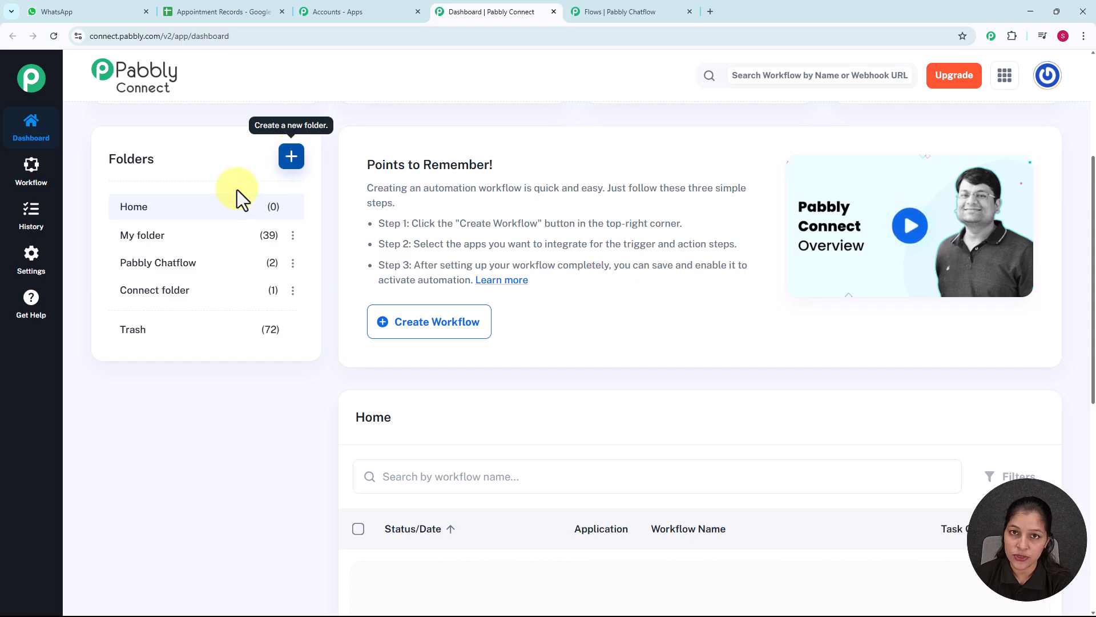
click(207, 266)
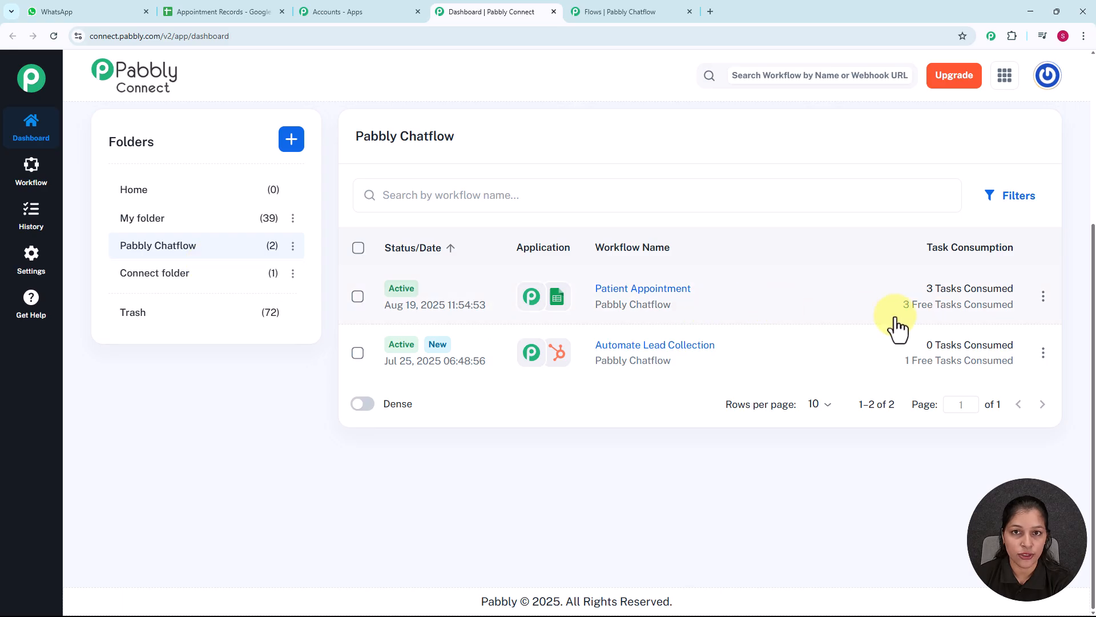
scroll(894, 325, up, 5)
scroll(691, 343, down, 2)
scroll(690, 343, up, 2)
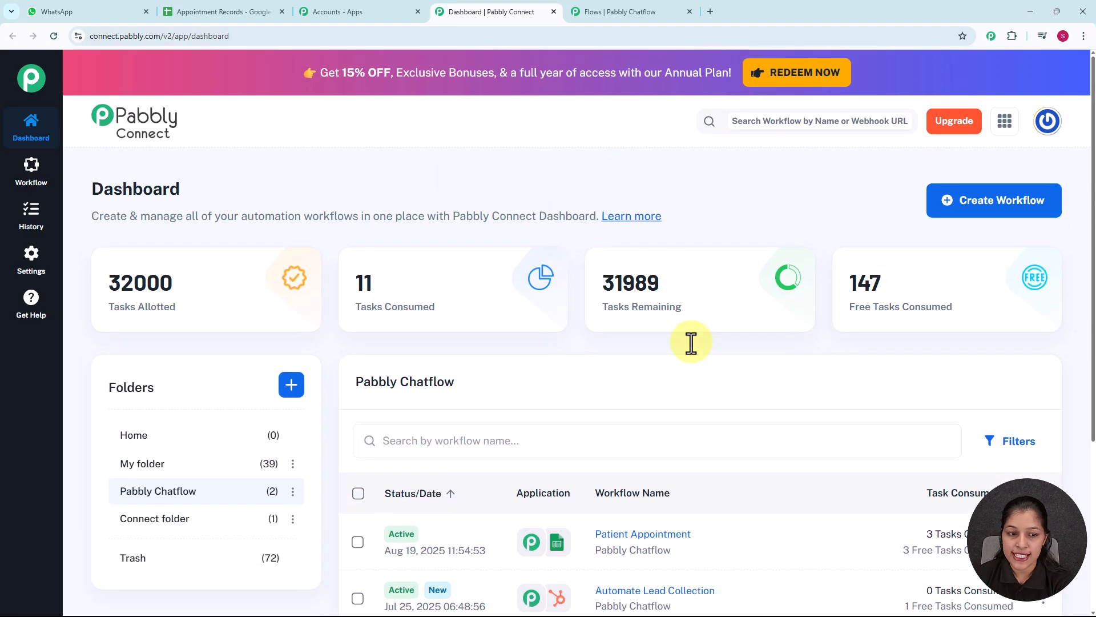
Create a workflow with the Classic builder, named "Appointment Scheduling for Dental Clinic", in the Pabbly Chatflow folder
click(1007, 203)
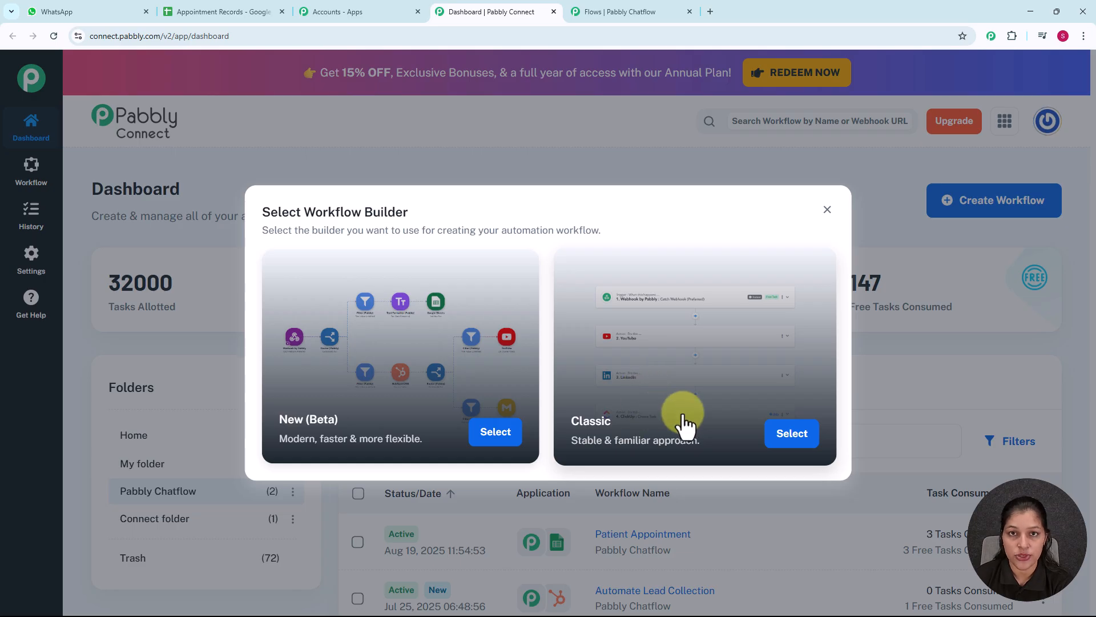
click(792, 436)
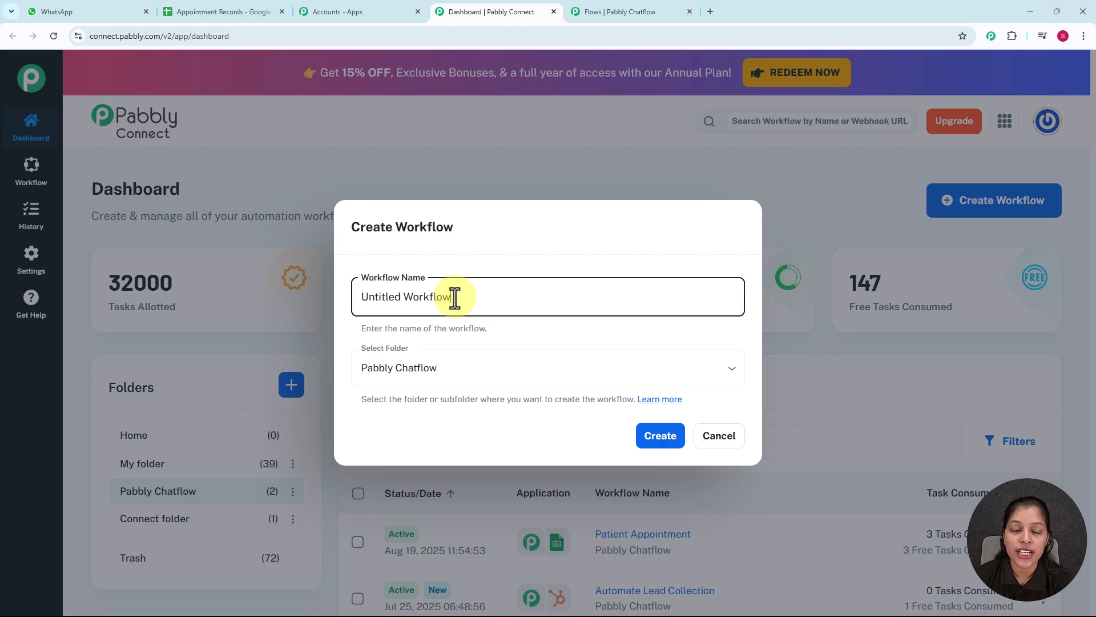
key(ctrl+a)
text(Appointment Scheduling for Dental Clinic)
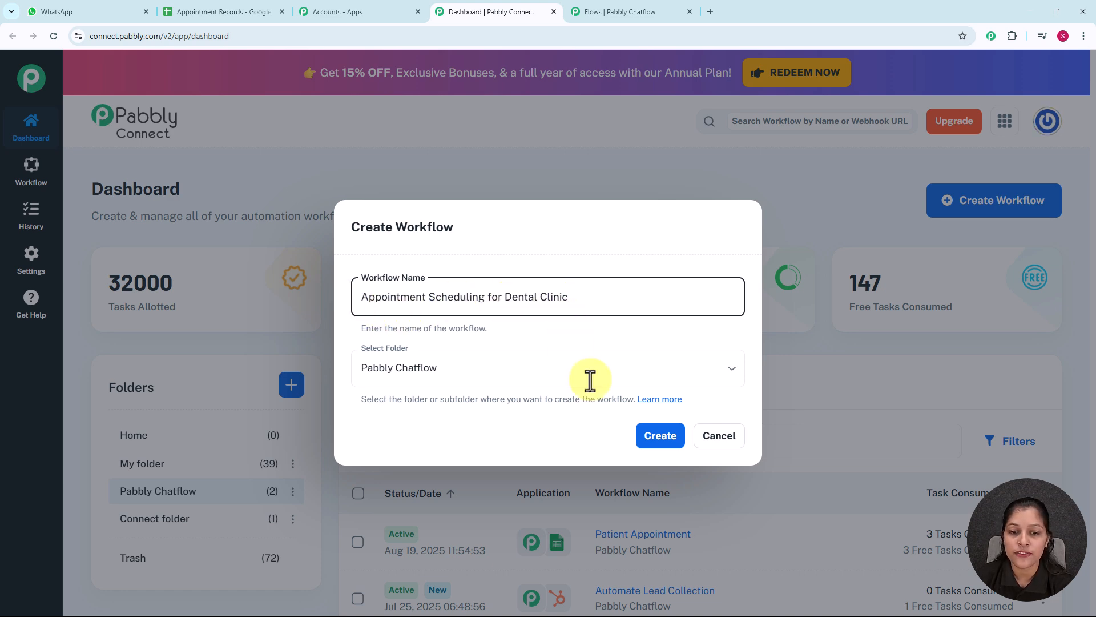
click(665, 439)
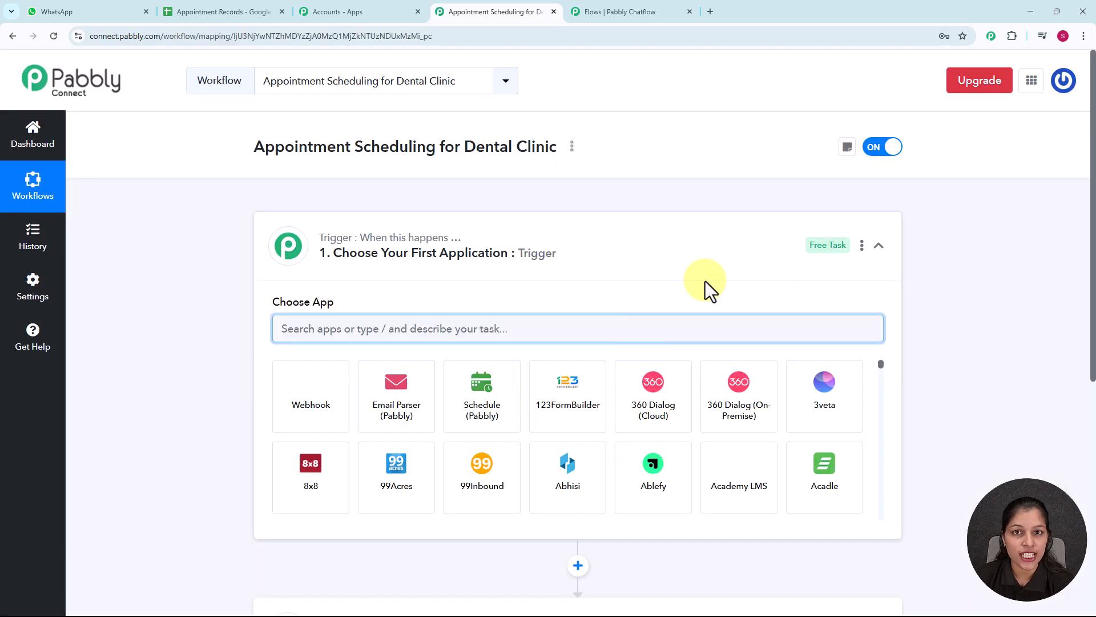
Set the workflow's trigger application to Pabbly Chatflow with the trigger event New Message Received
scroll(545, 288, down, 1)
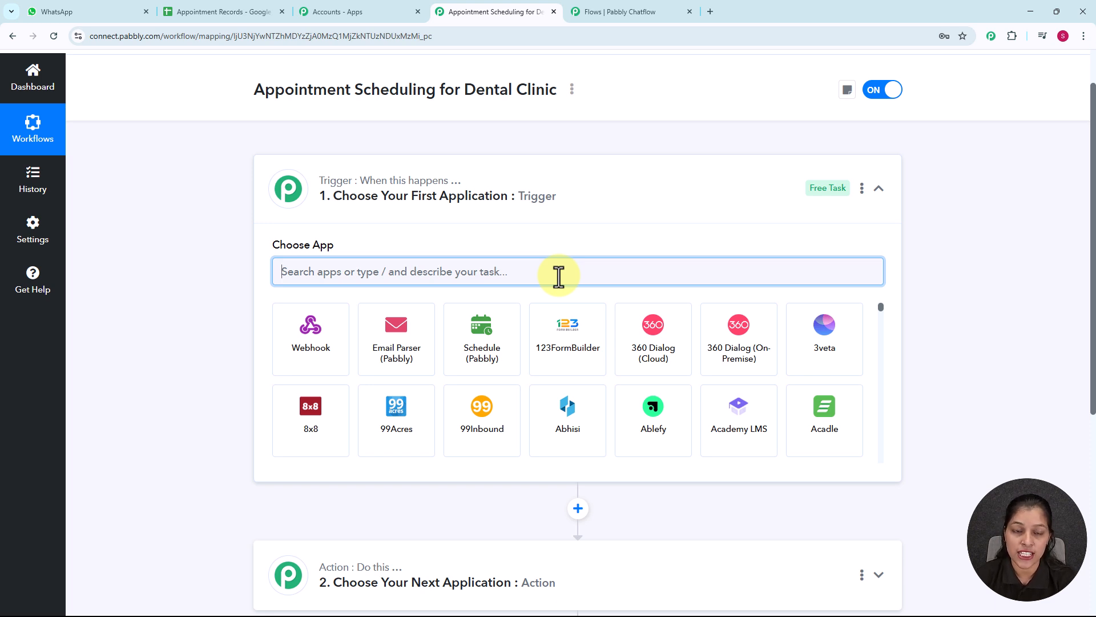
text(pab)
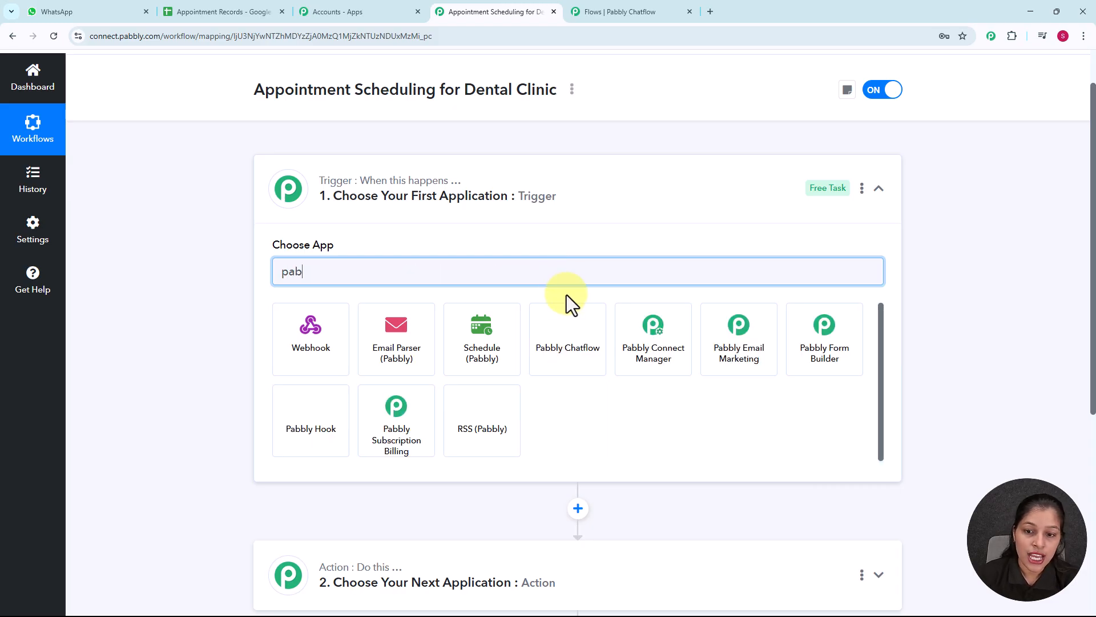
click(573, 351)
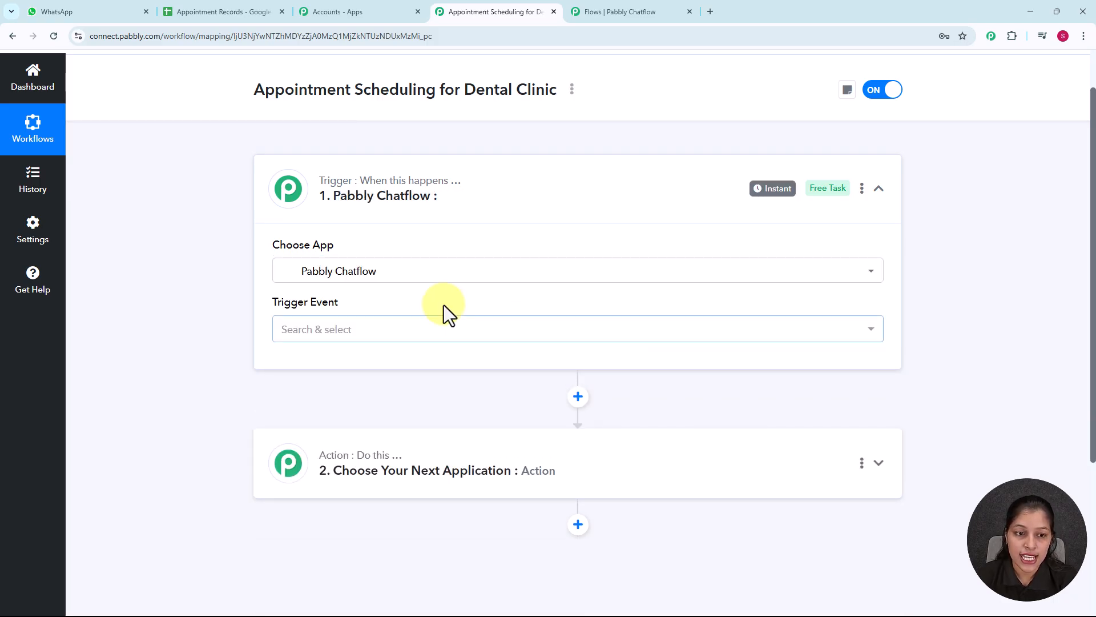
click(394, 337)
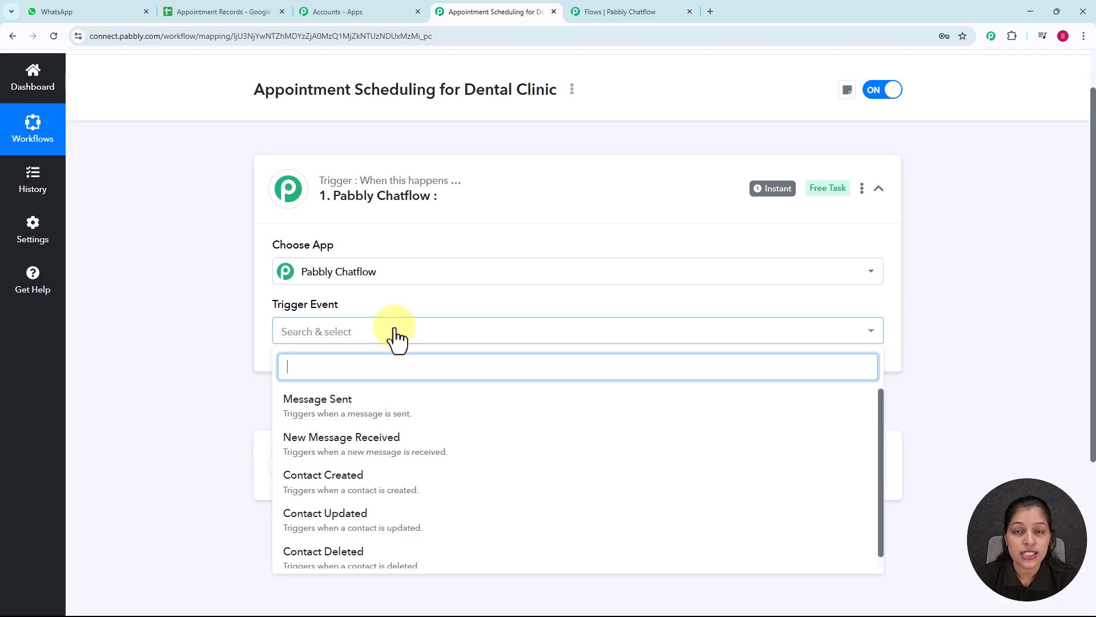
click(408, 448)
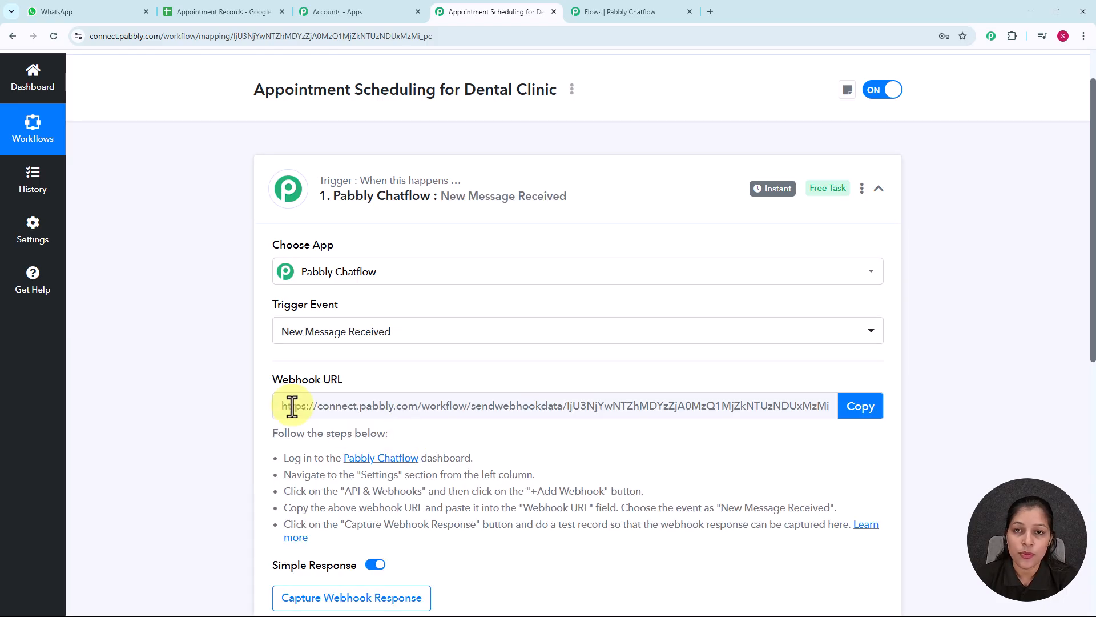
Copy the webhook URL of the Pabbly Chatflow trigger
scroll(660, 355, down, 3)
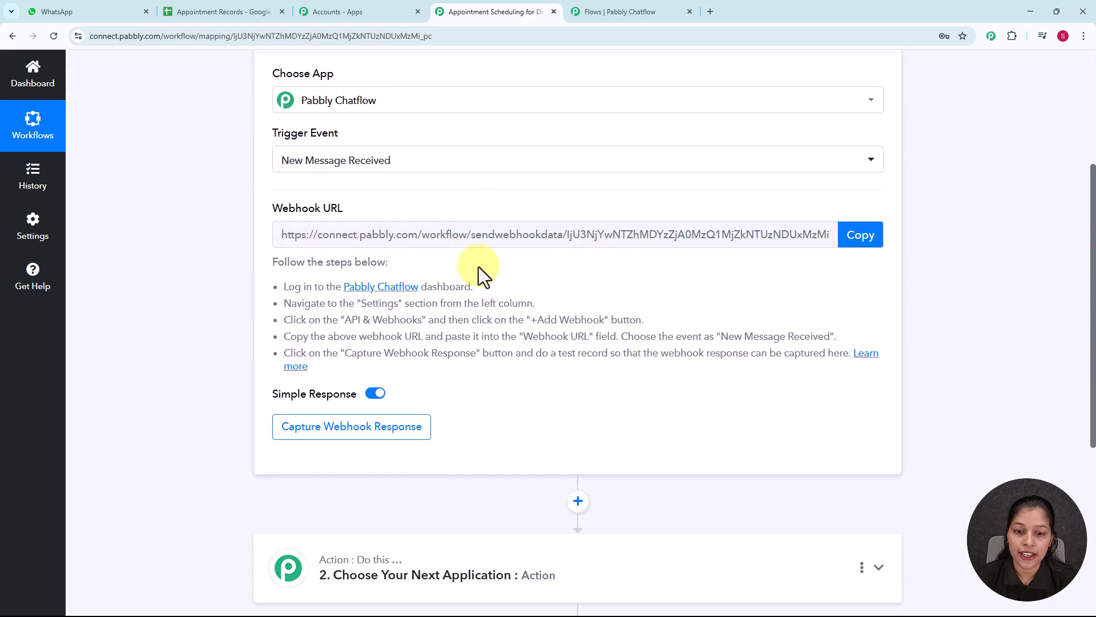
click(638, 244)
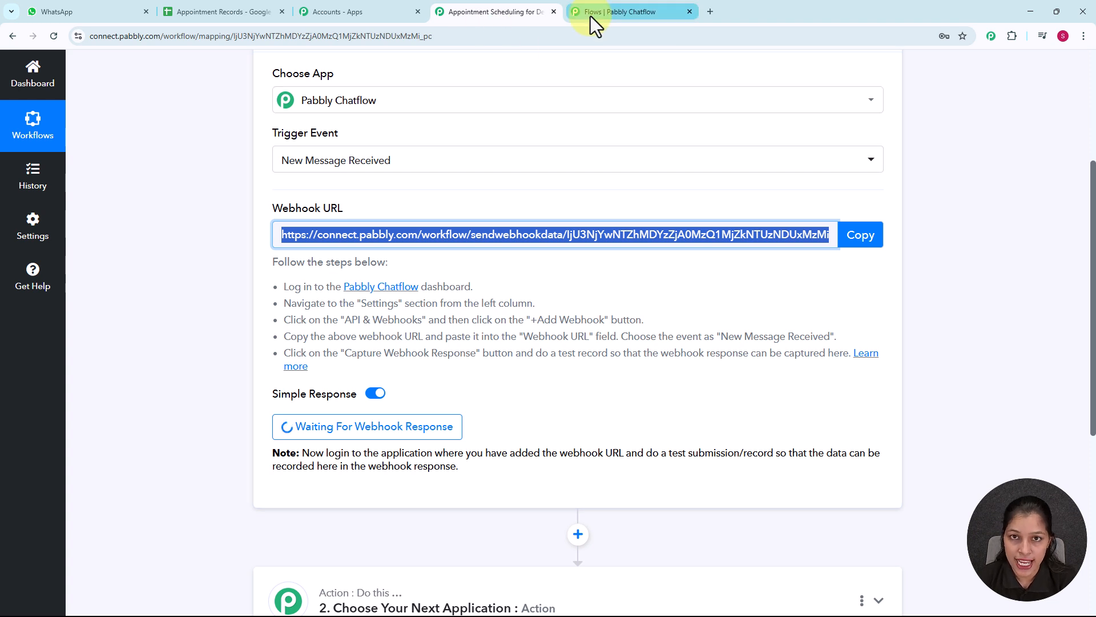
click(865, 239)
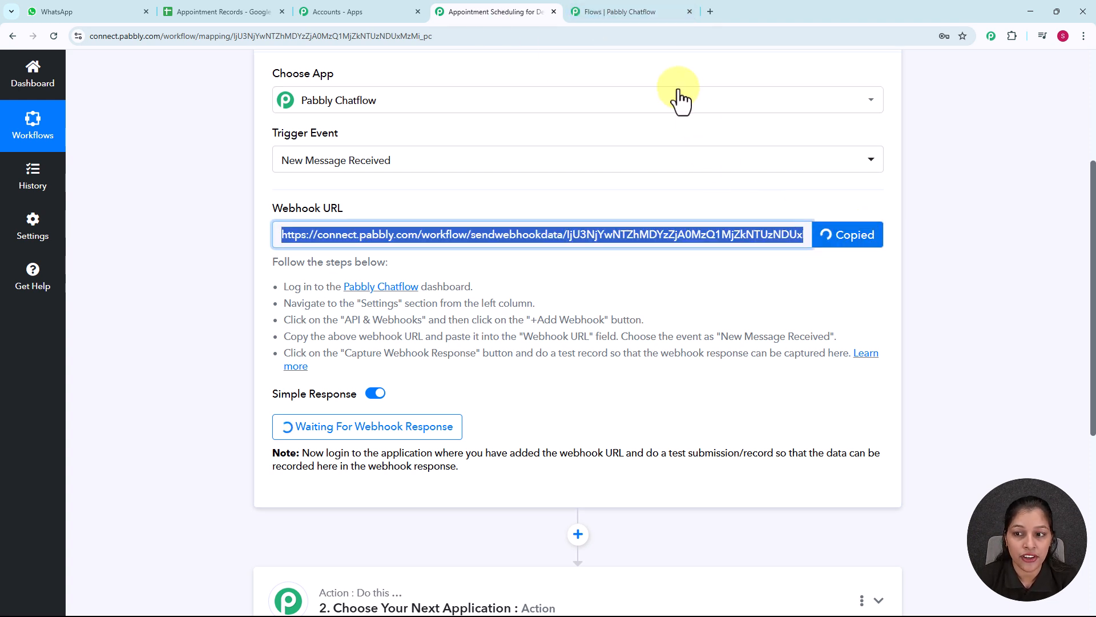
Return to the Pabbly Chatflow flow, set the API request's method to POST, and paste the copied webhook URL
click(615, 13)
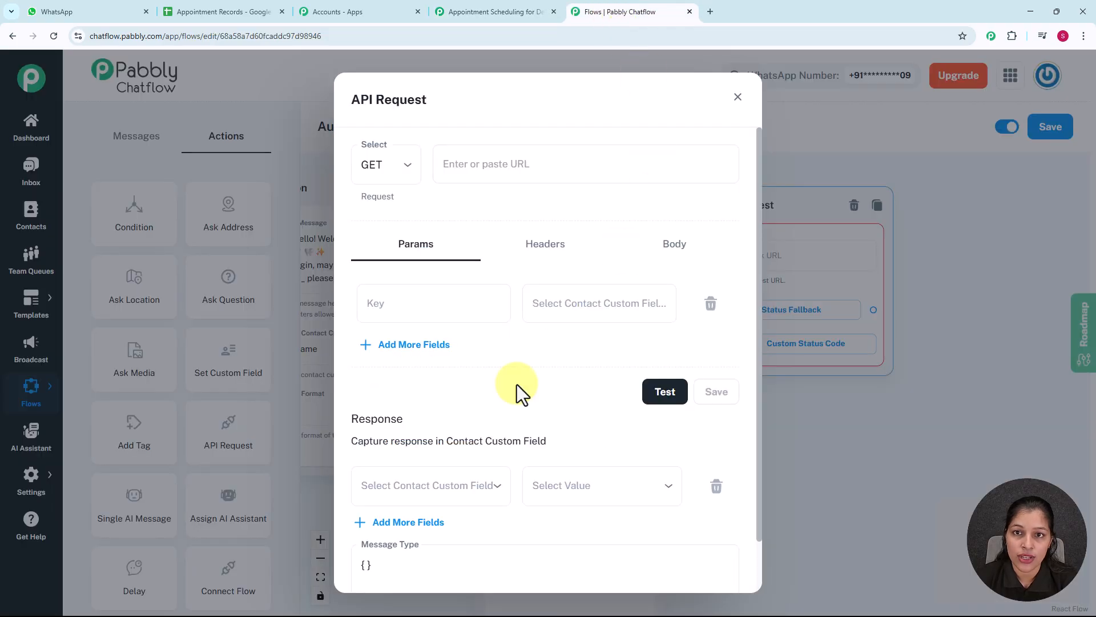
click(402, 171)
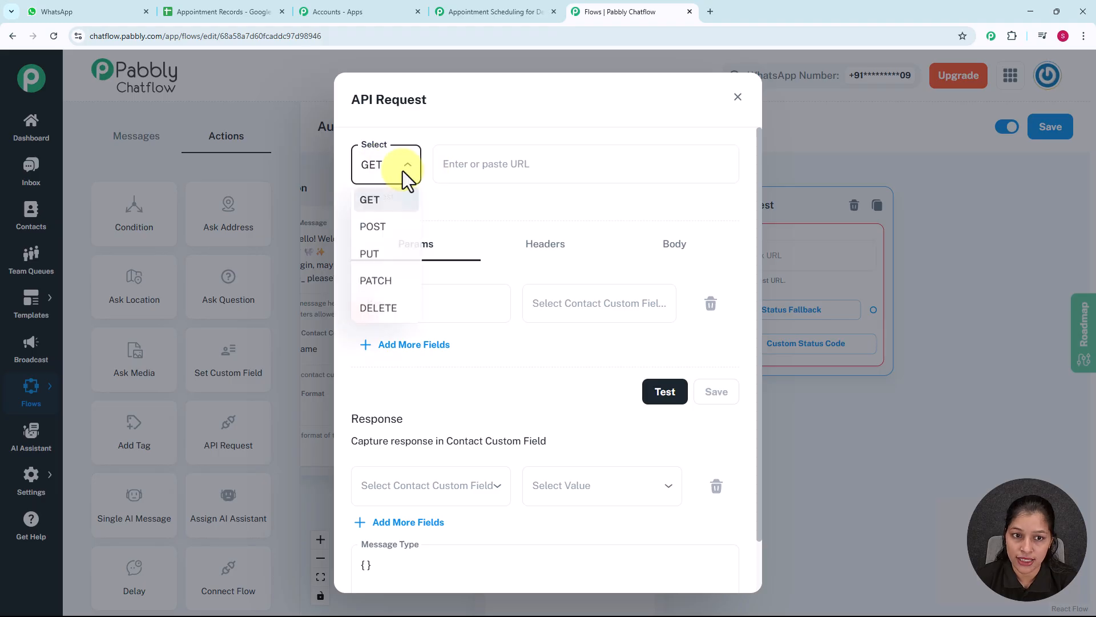
click(372, 227)
click(494, 162)
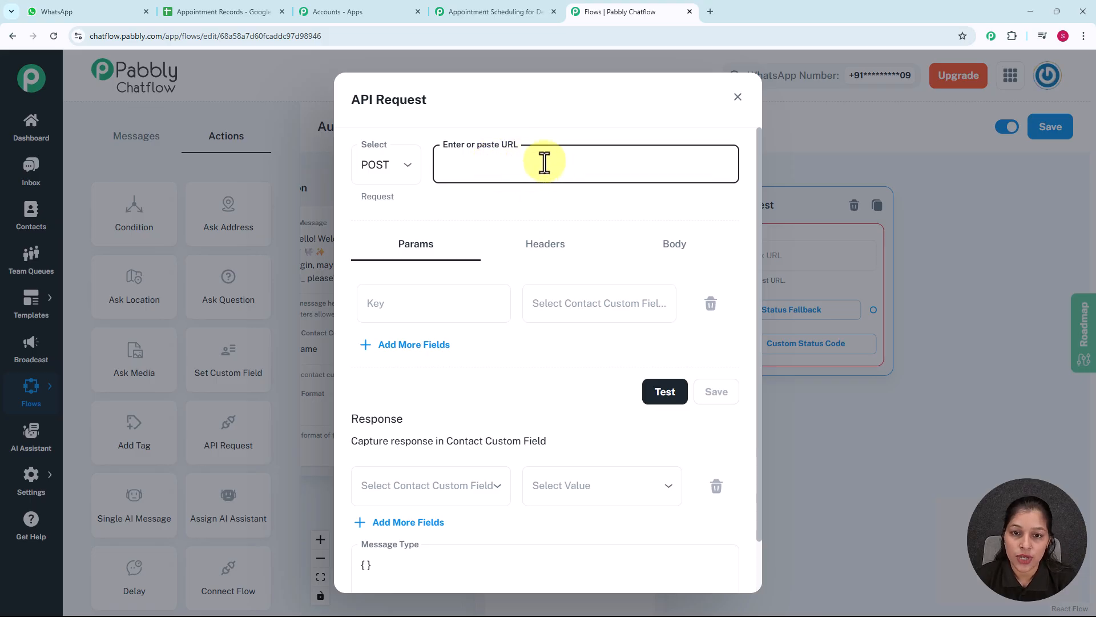
key(ctrl+v)
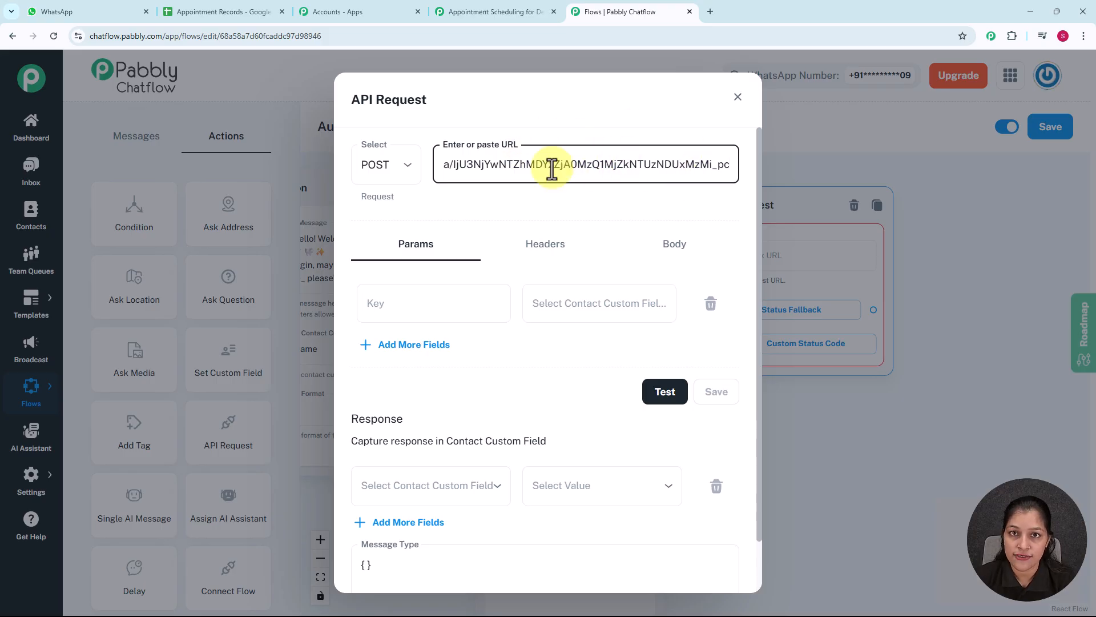
Define the first request parameter with the key "Full Name" and map it to the $FullName contact custom field
click(412, 304)
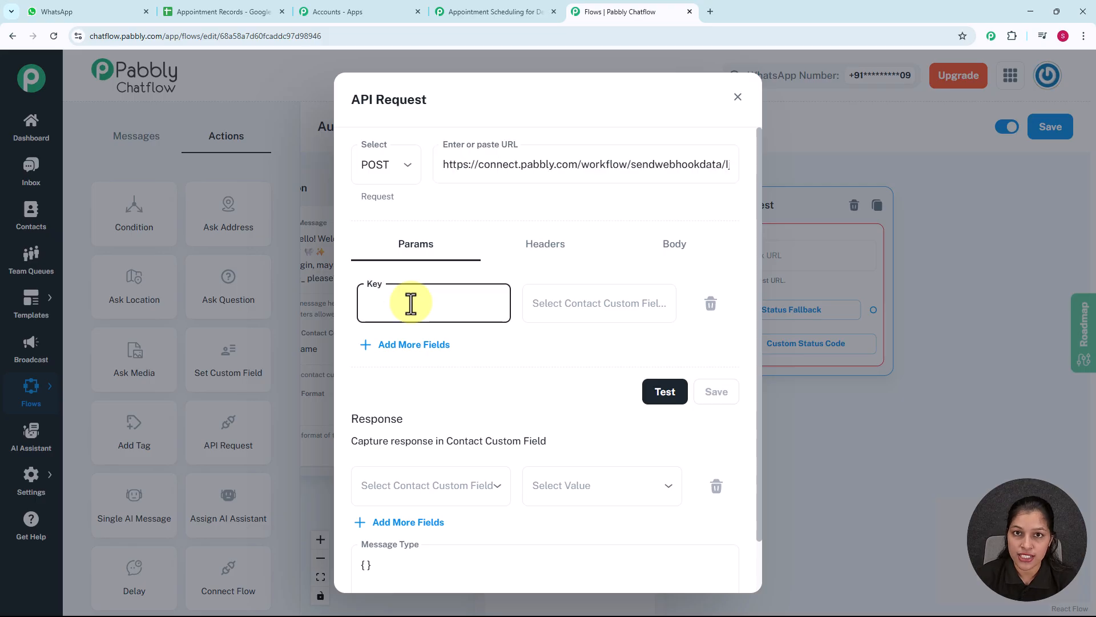
text(Fu)
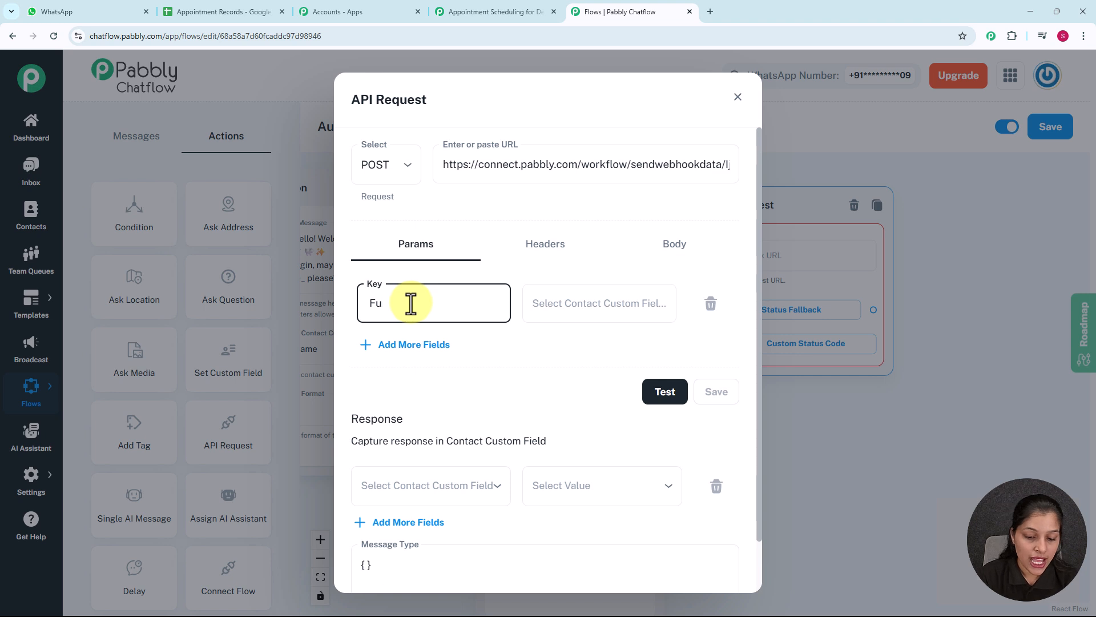
text(ll Name)
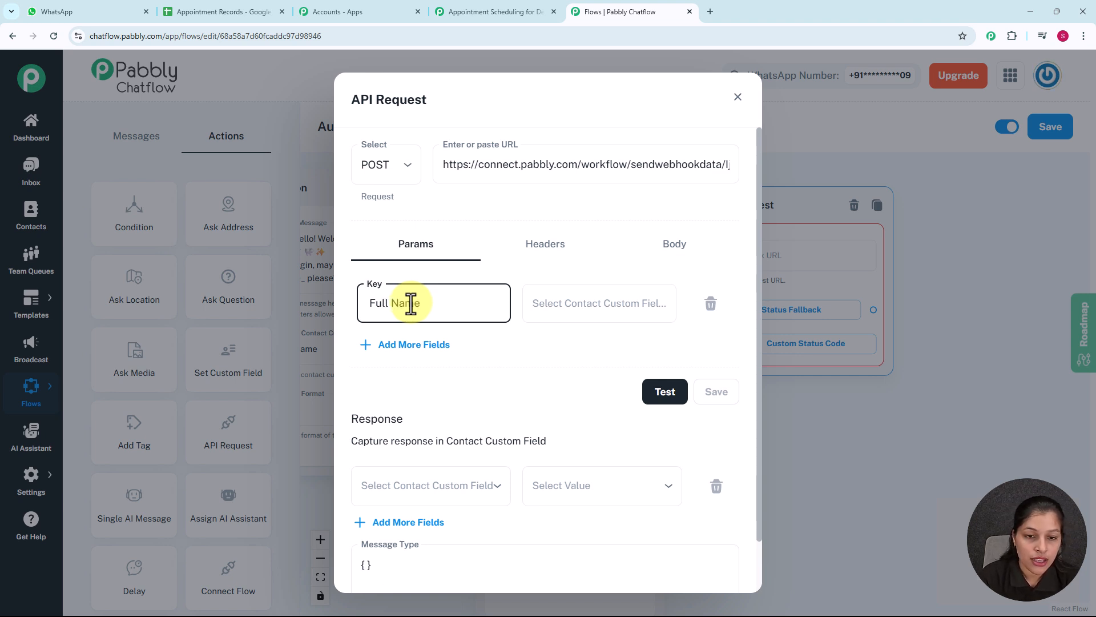
click(586, 304)
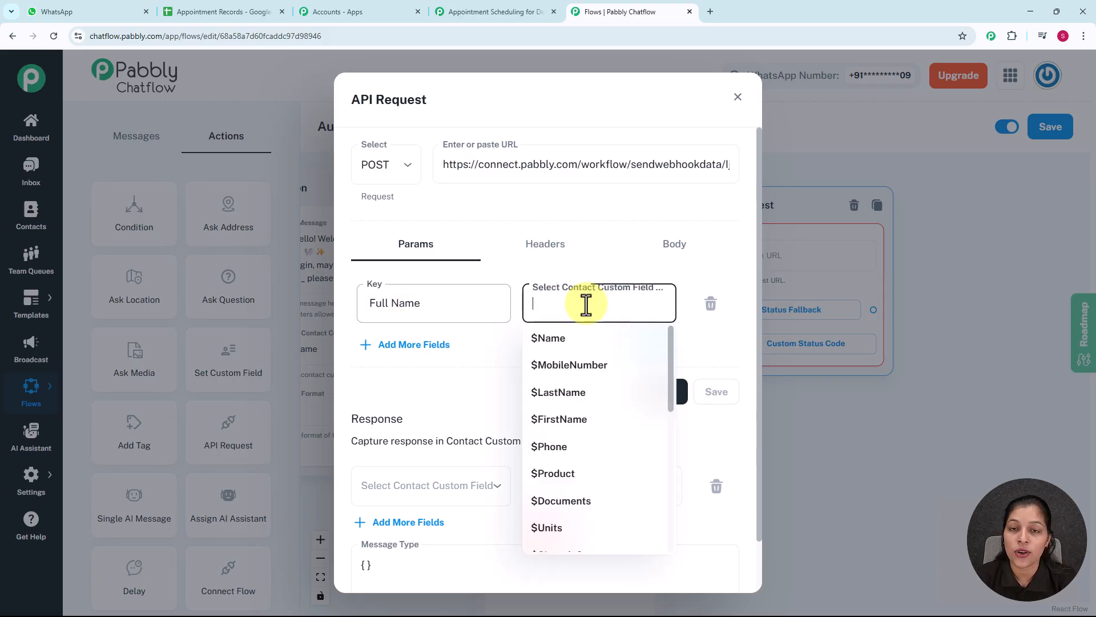
scroll(603, 462, down, 3)
scroll(575, 537, down, 2)
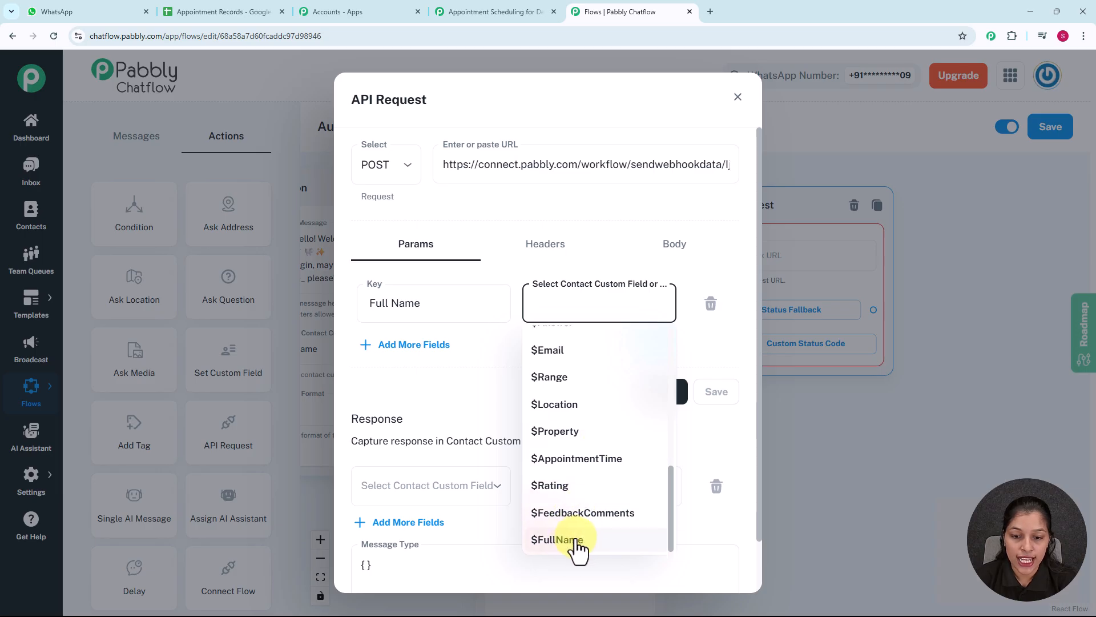
click(578, 542)
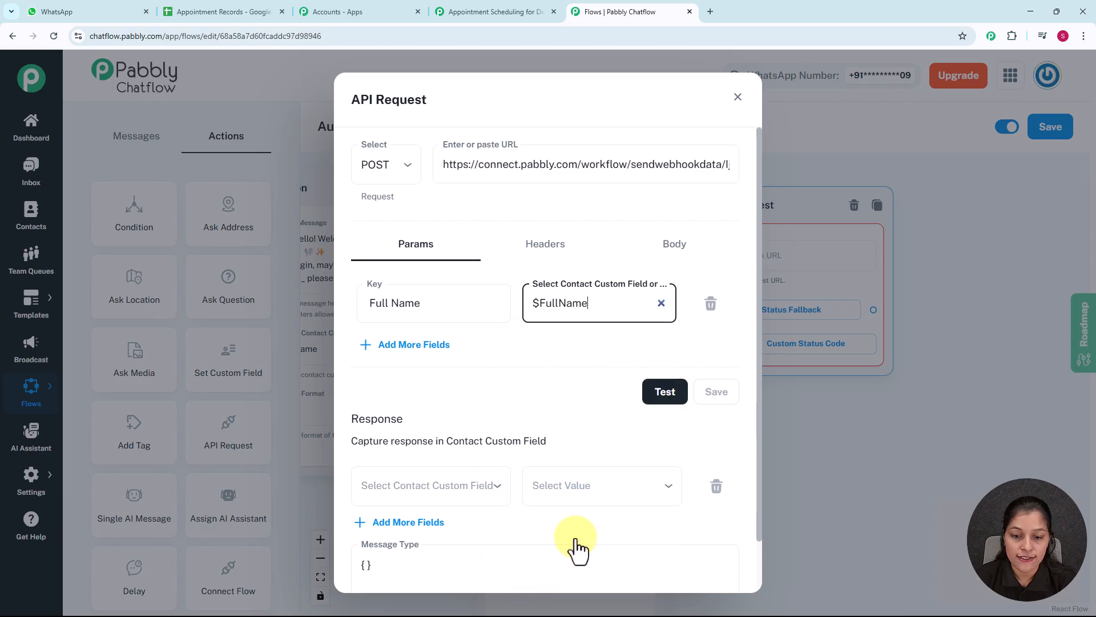
Add a second request parameter with the key "Appointment Date" and map it to the $Date contact custom field
click(390, 345)
click(426, 358)
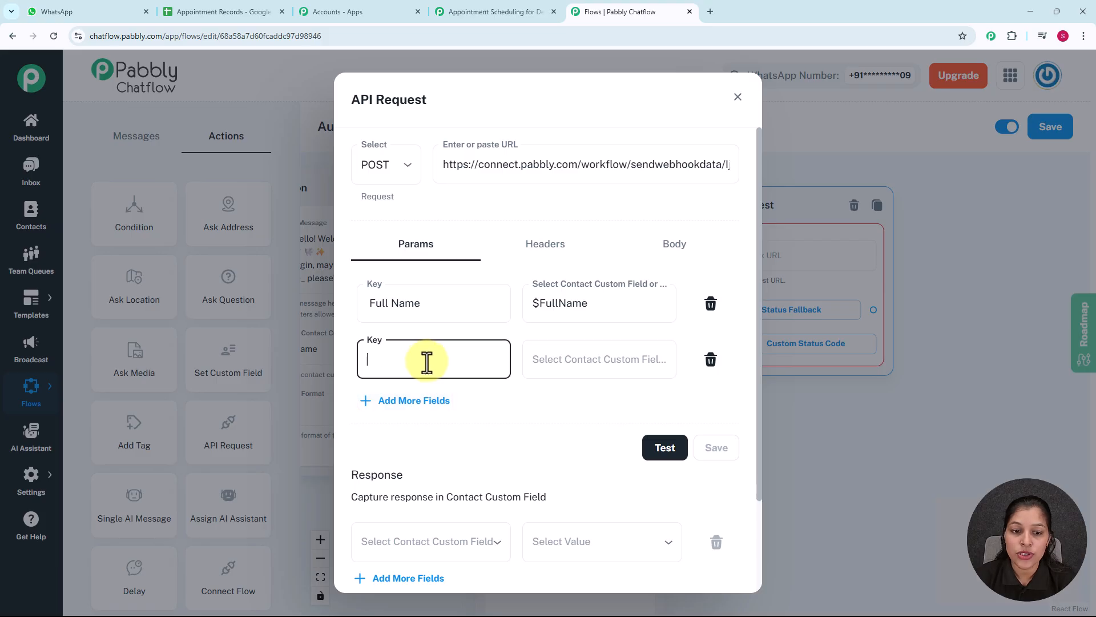
text(Appp)
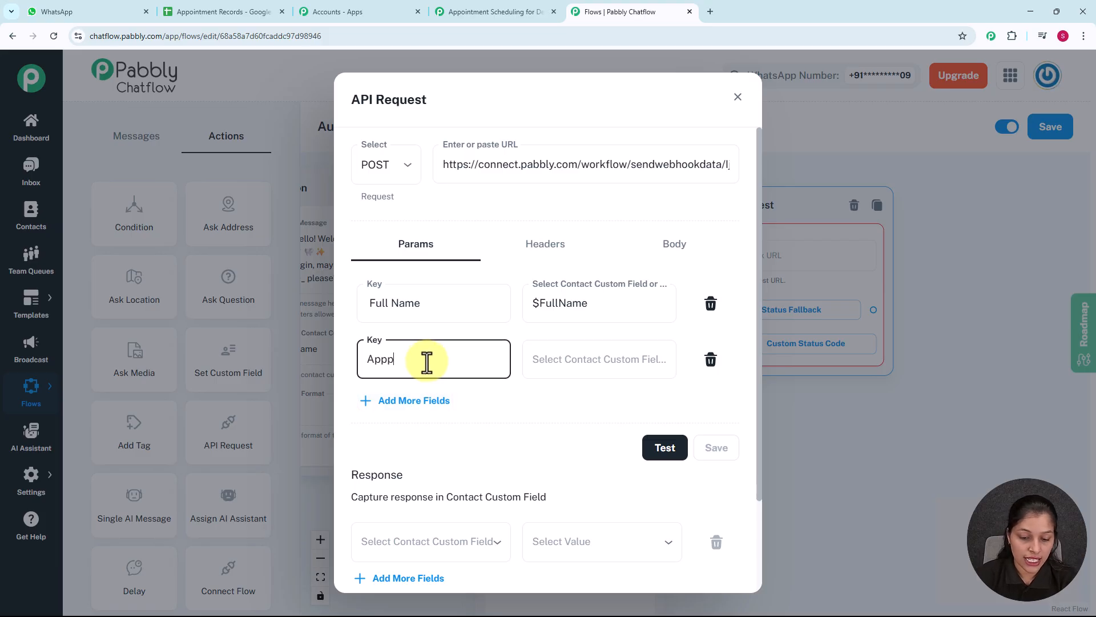
text(ointment Date)
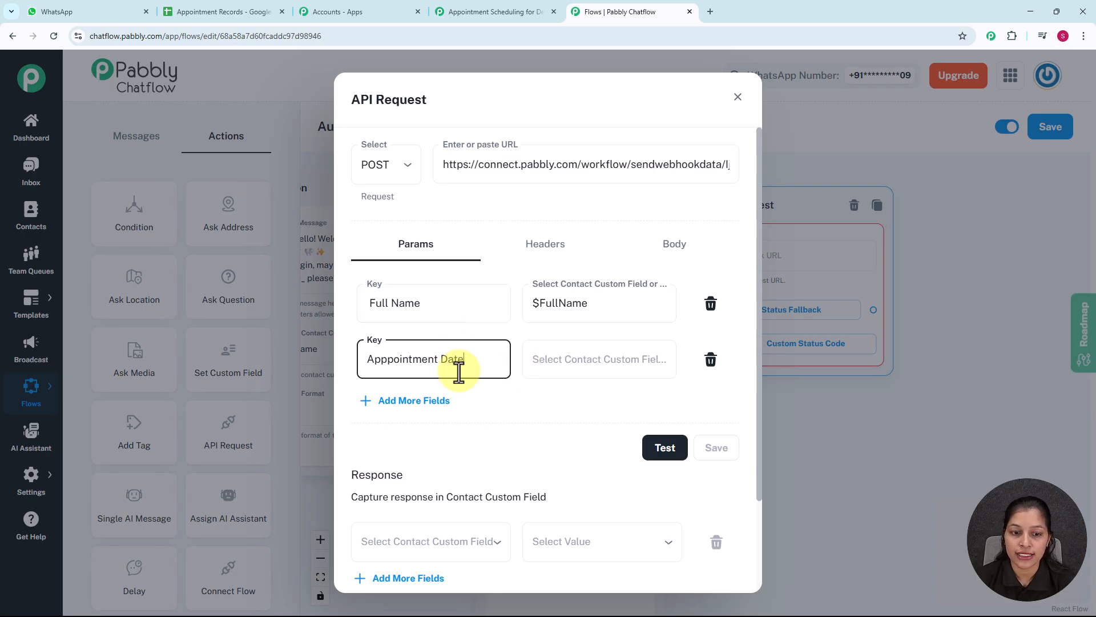
click(590, 371)
scroll(597, 514, down, 2)
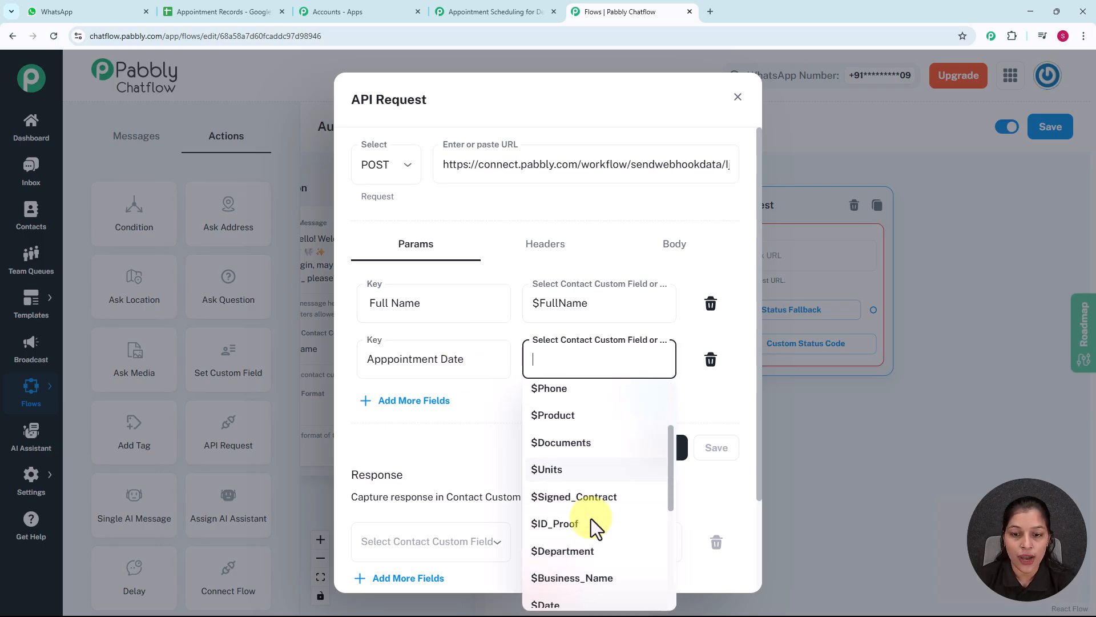
scroll(585, 520, down, 2)
click(543, 491)
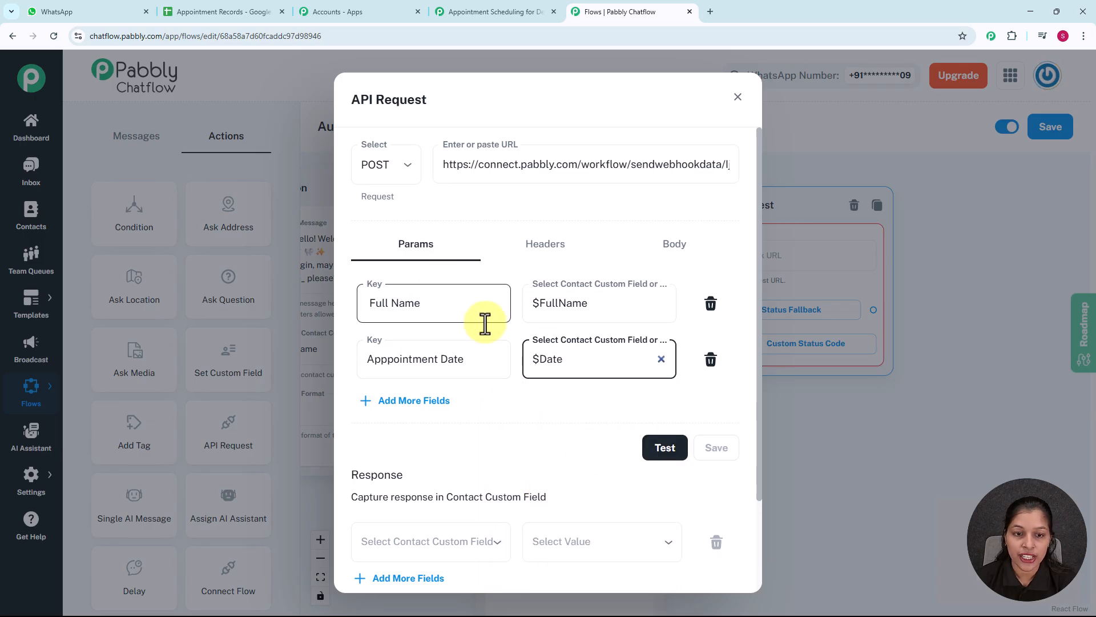
Send a test of the API request, and switch to the Pabbly Connect workflow to check the captured webhook response
click(664, 449)
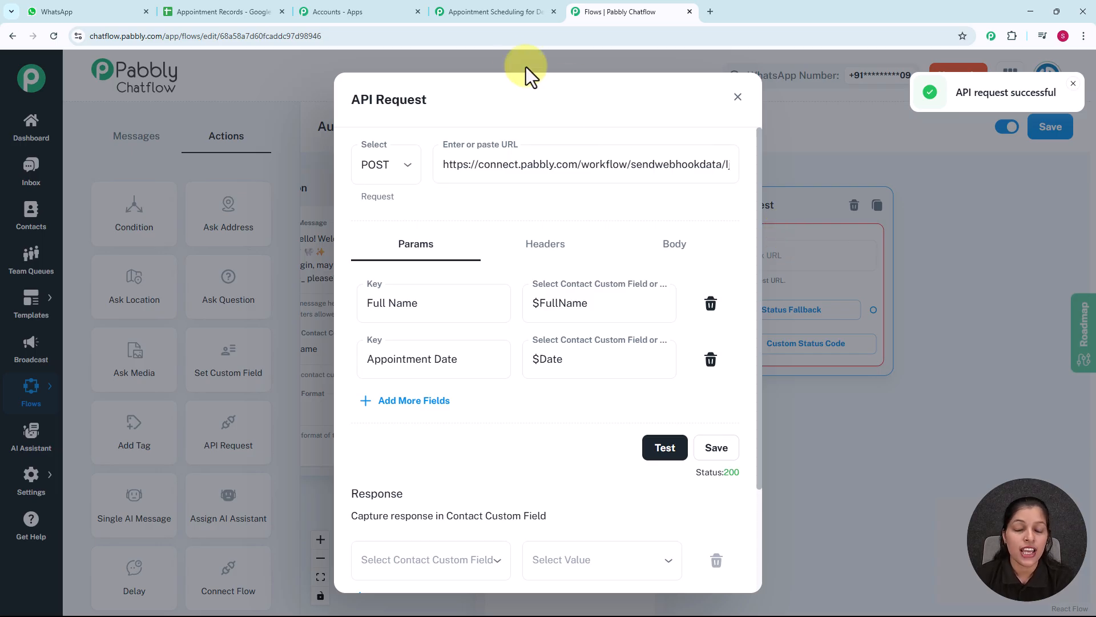
click(496, 10)
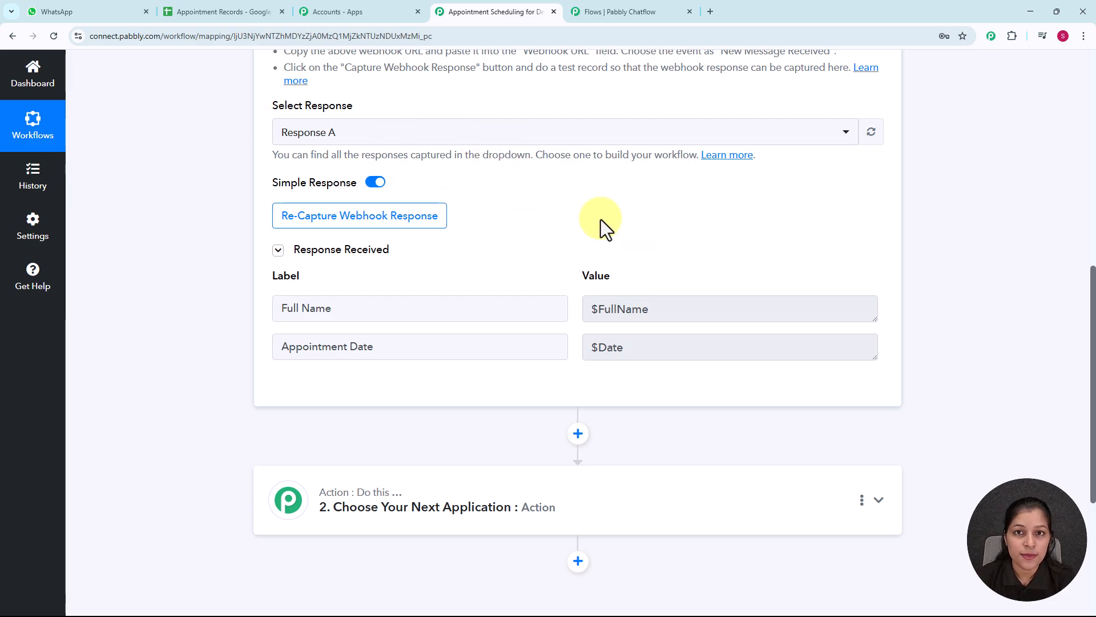
Set the workflow's second step to the Google Sheets app with the action event Add New Row
scroll(597, 221, down, 3)
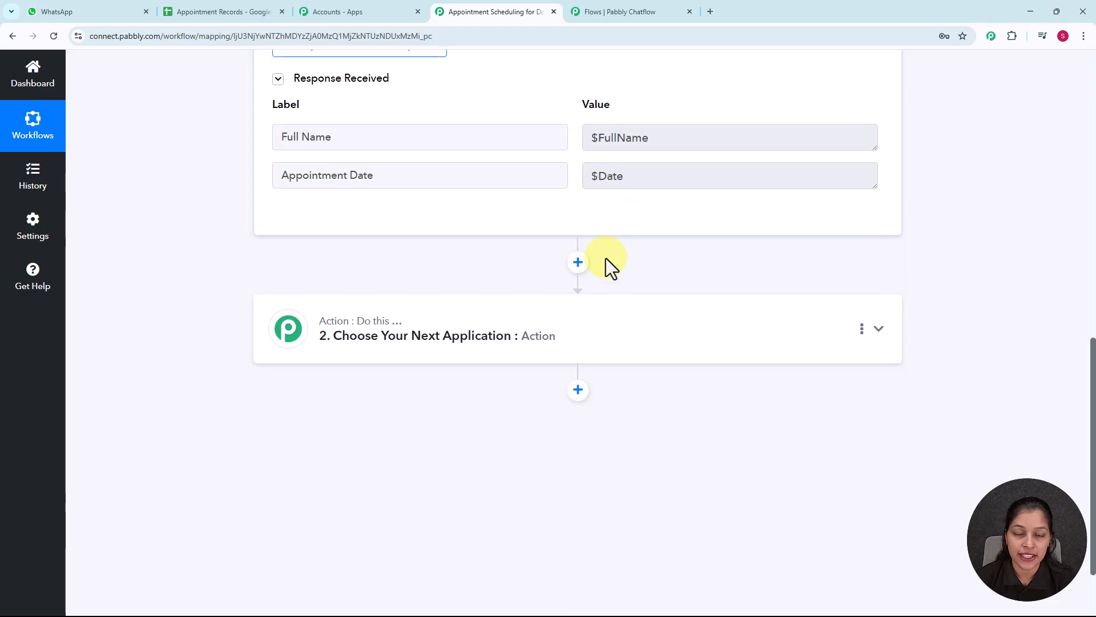
click(573, 337)
click(516, 291)
text(google)
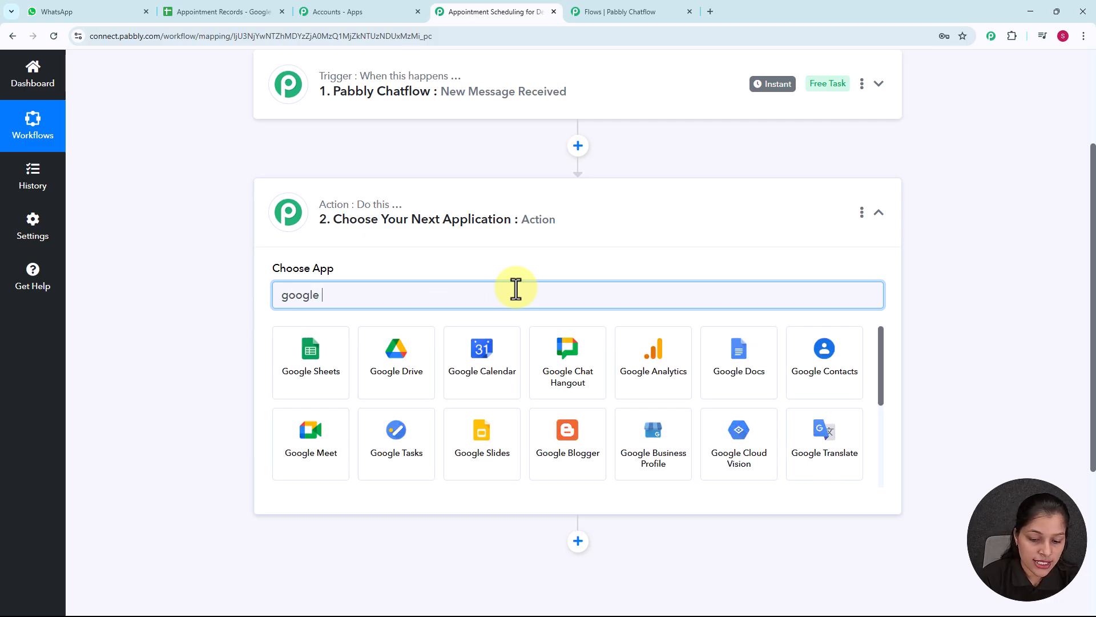
click(318, 350)
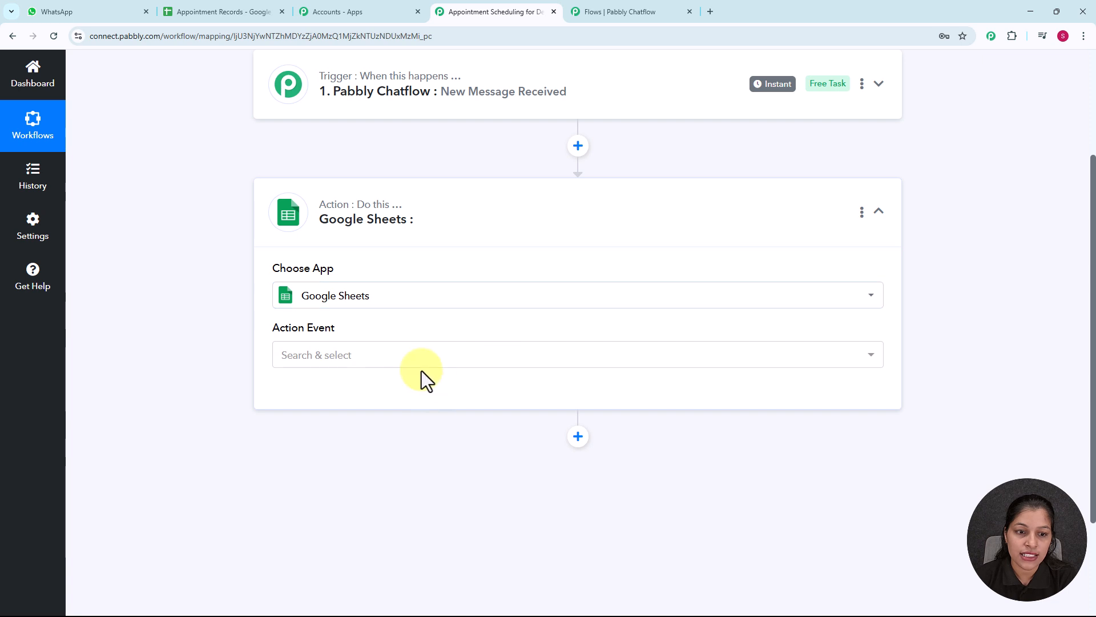
click(424, 362)
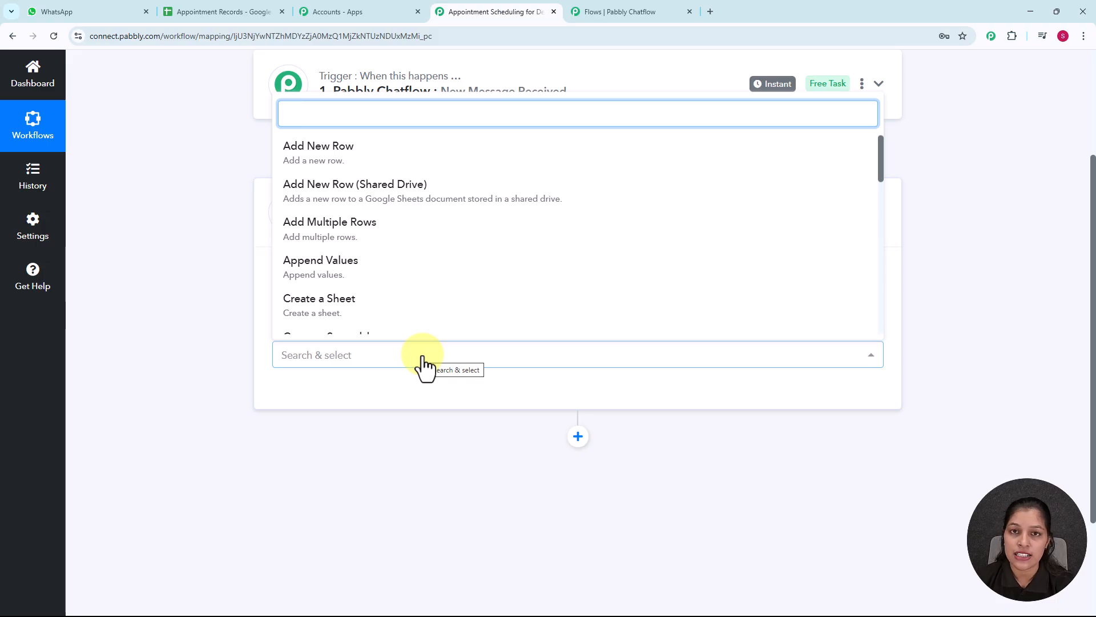
click(344, 163)
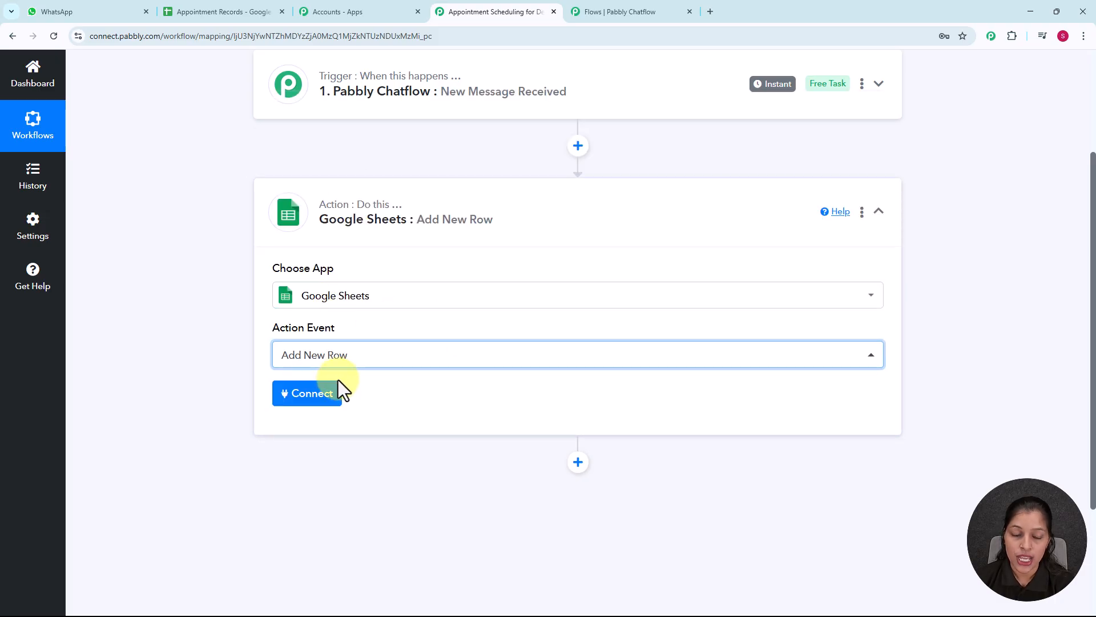
Connect the action through the existing connection Google Sheets #9, using the Appointment Records spreadsheet and Sheet1
click(327, 400)
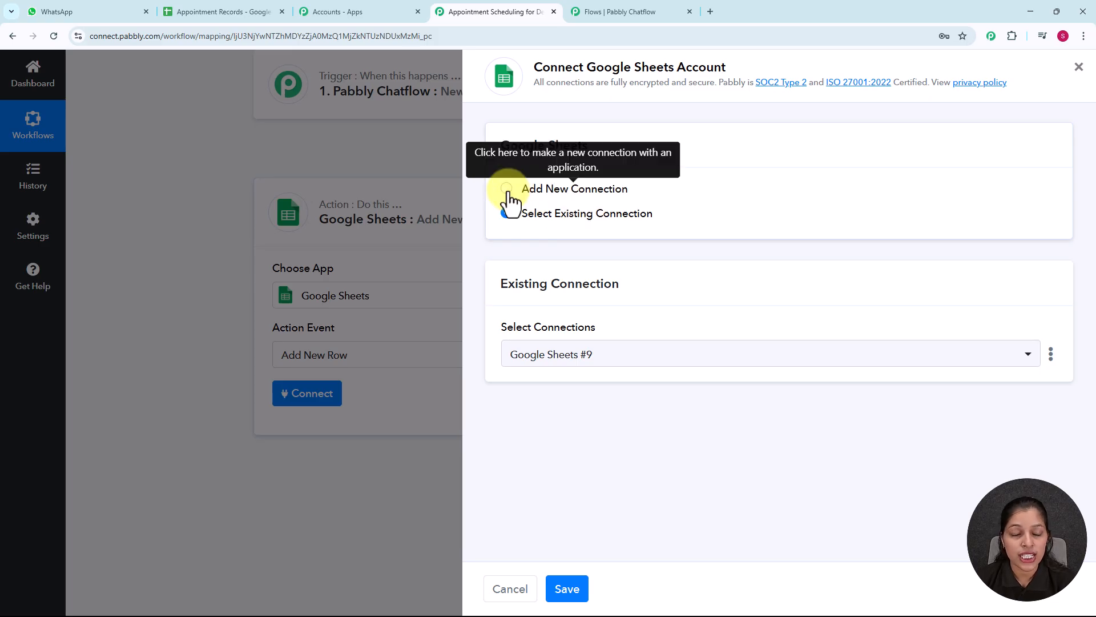
click(506, 189)
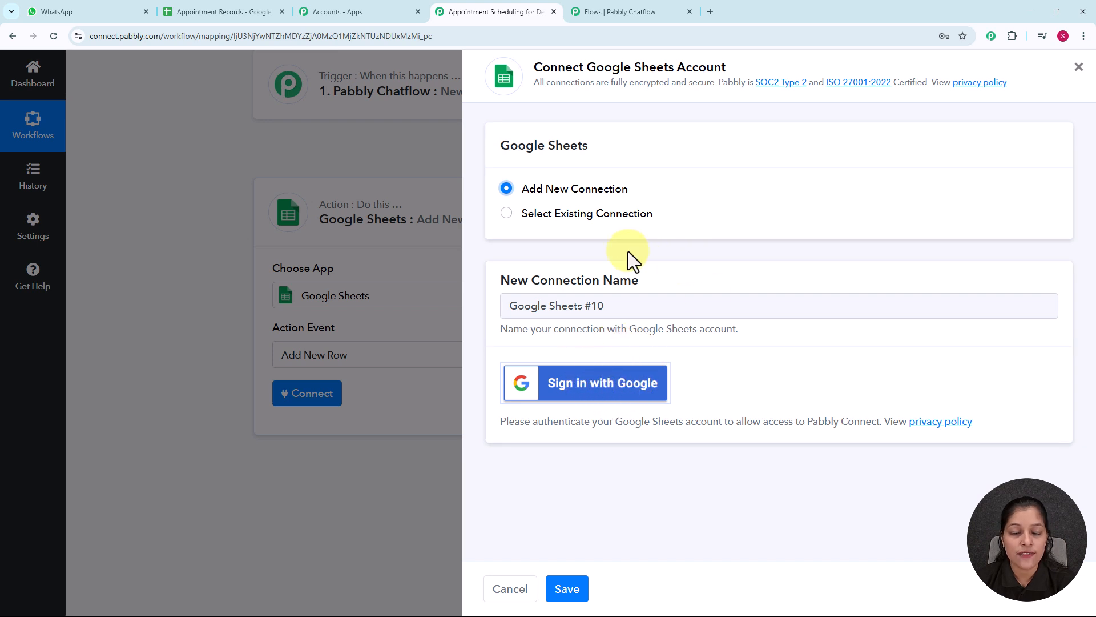
click(507, 214)
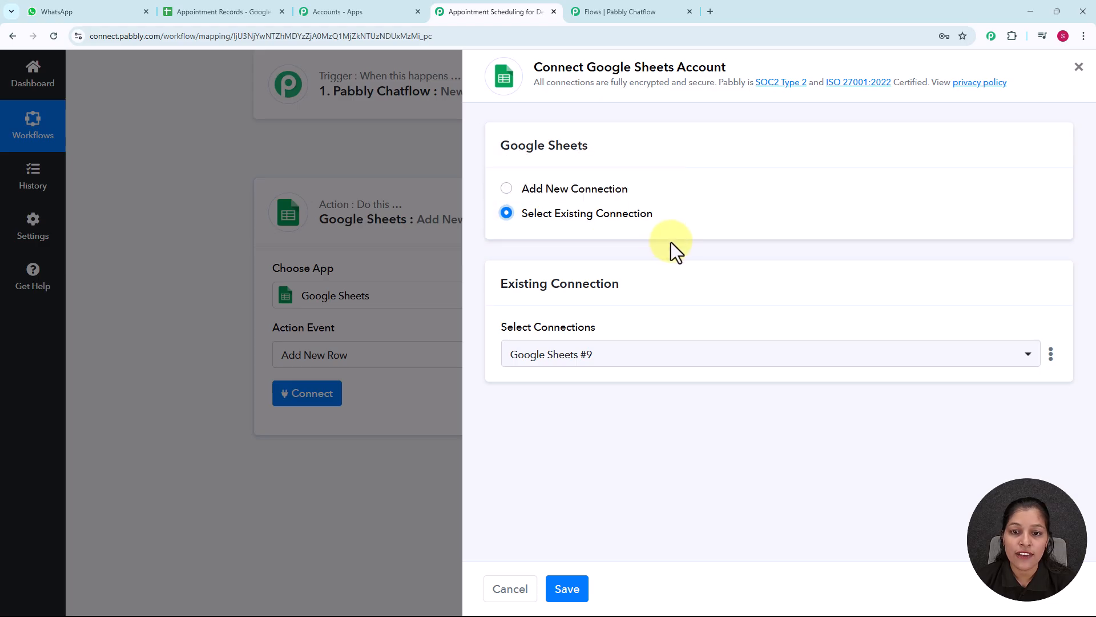
click(566, 589)
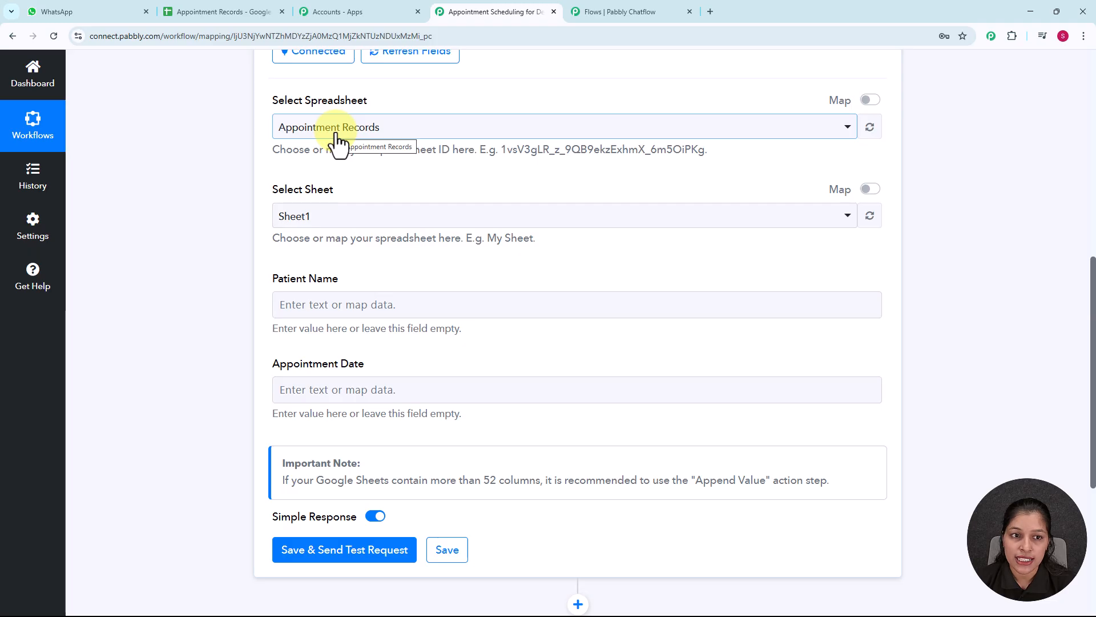
Check the columns in the Appointment Records sheet, and map Patient Name to the Full Name value from the Pabbly Chatflow step
click(195, 11)
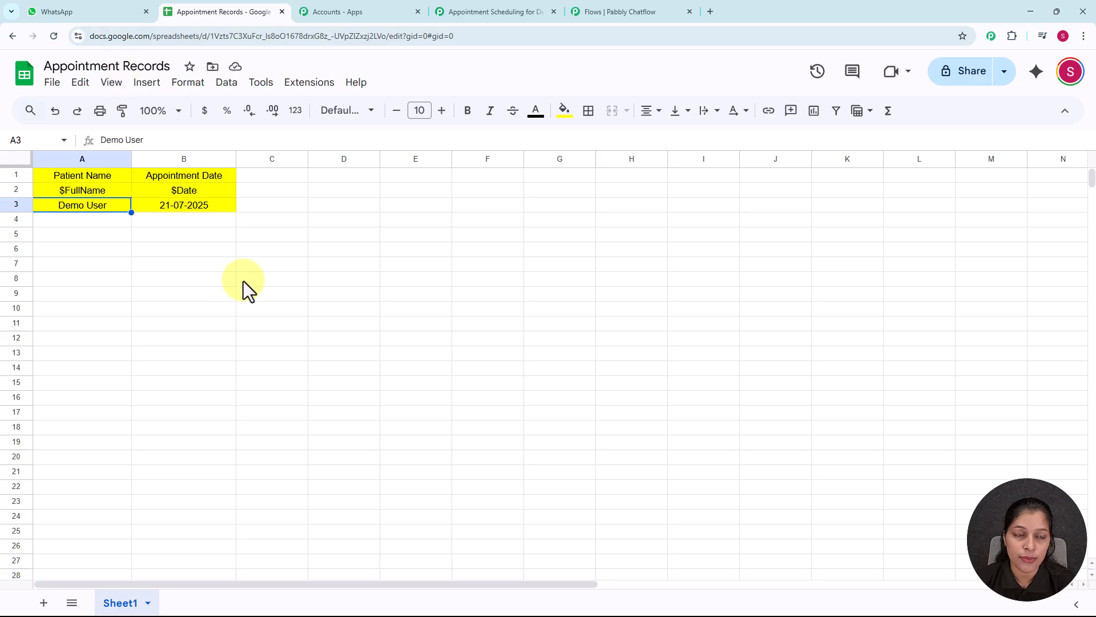
click(480, 11)
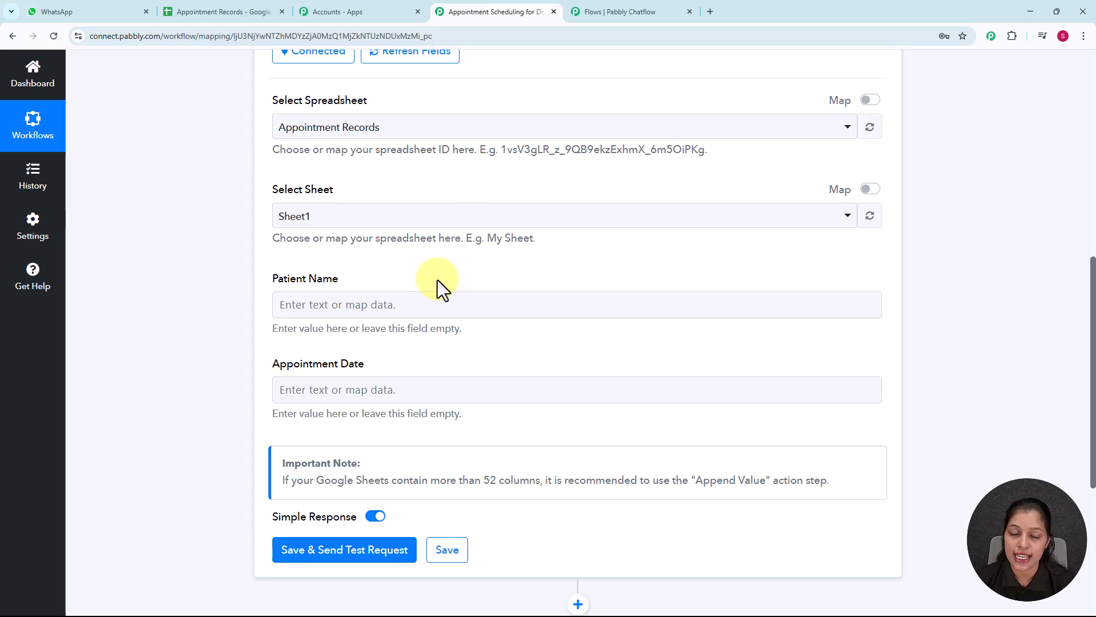
scroll(441, 289, down, 1)
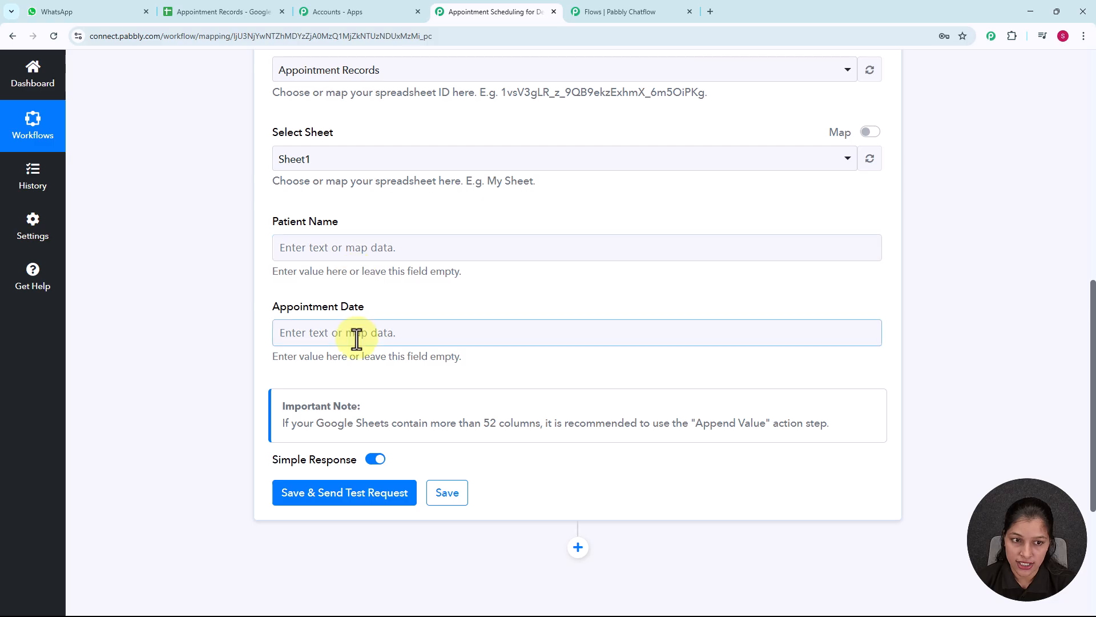
click(479, 257)
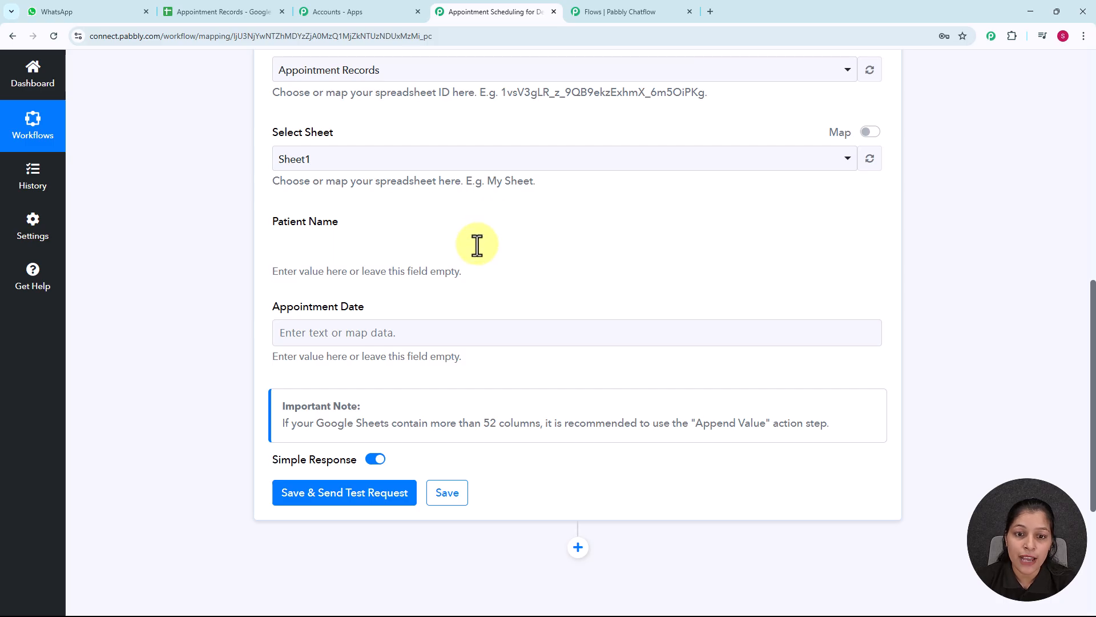
click(477, 246)
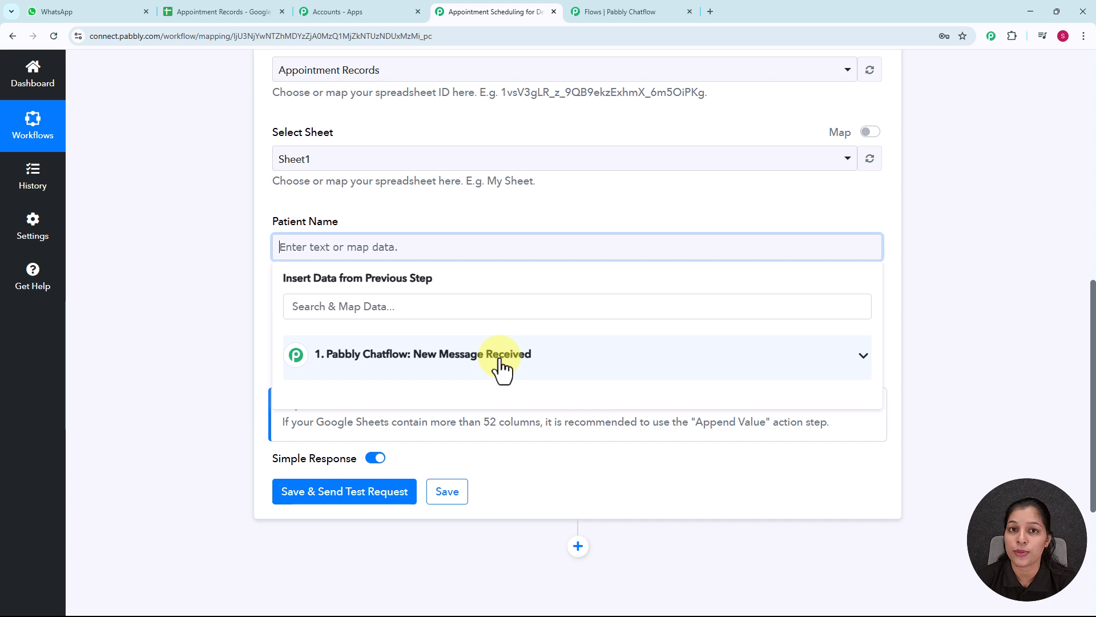
click(501, 368)
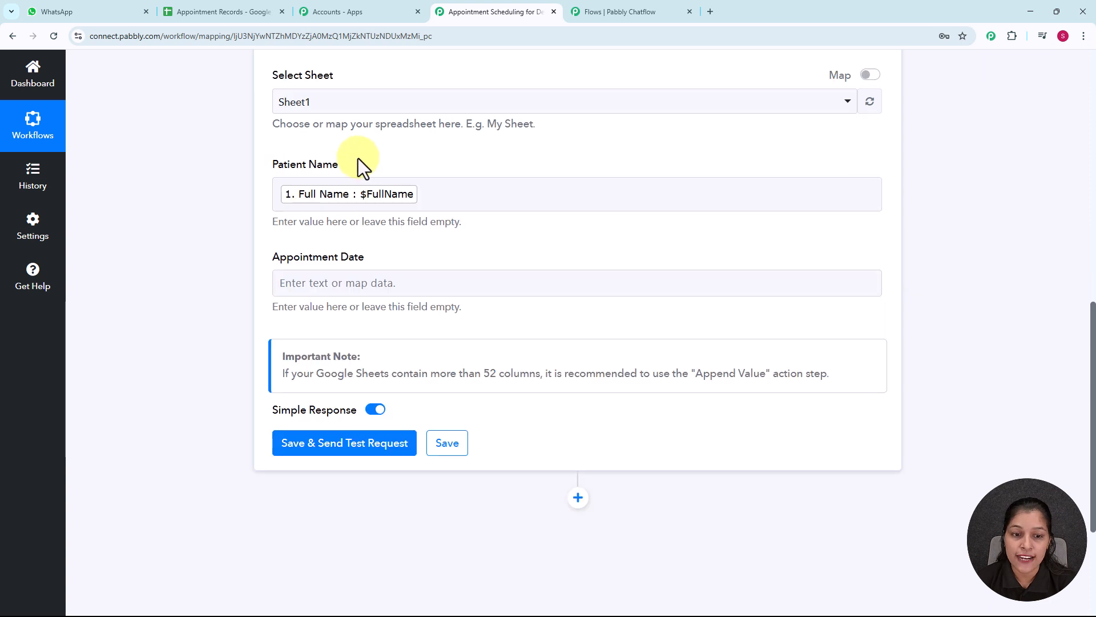
Map the Appointment Date field to the Appointment Date value from the Pabbly Chatflow step
click(361, 290)
click(458, 397)
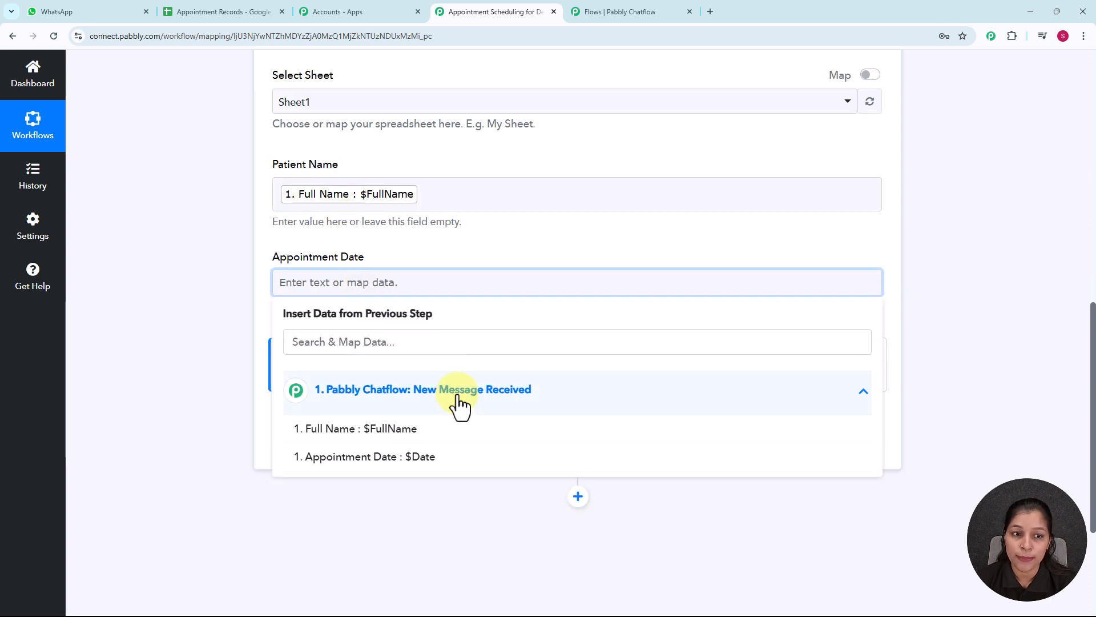
scroll(547, 407, down, 2)
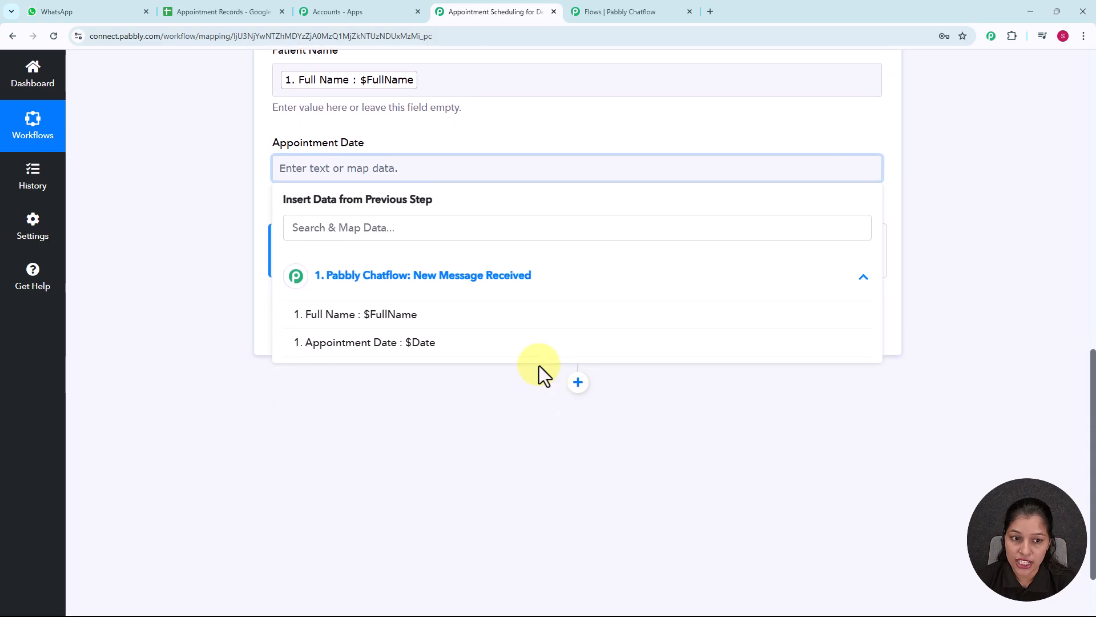
click(415, 354)
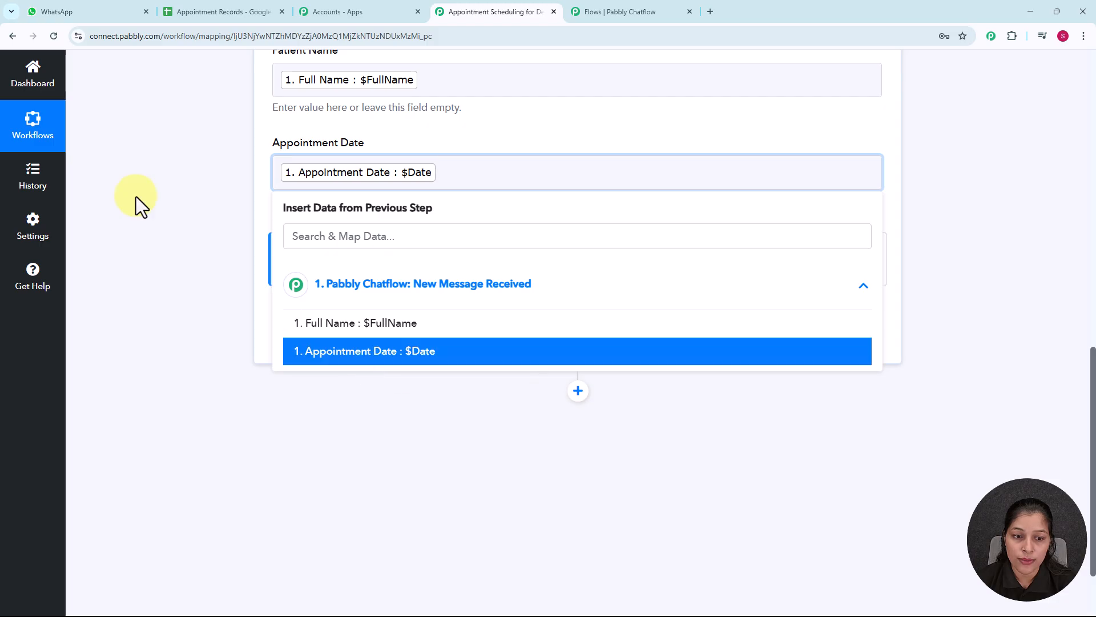
click(184, 206)
Save the Google Sheets action with a test request, and examine the response received
scroll(409, 159, up, 2)
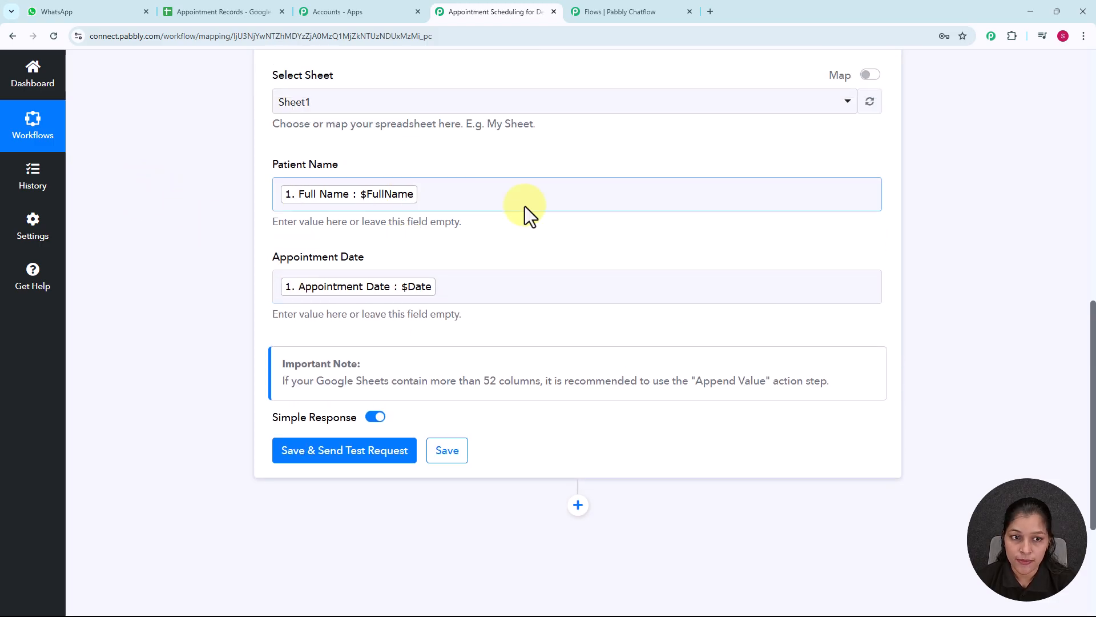
scroll(525, 207, down, 2)
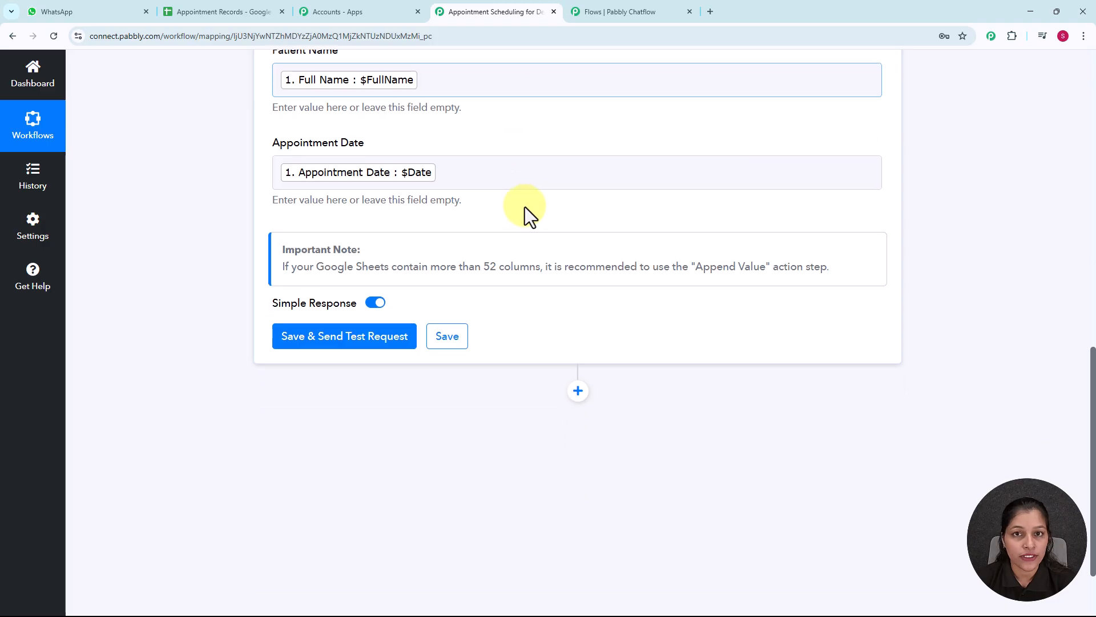
click(387, 338)
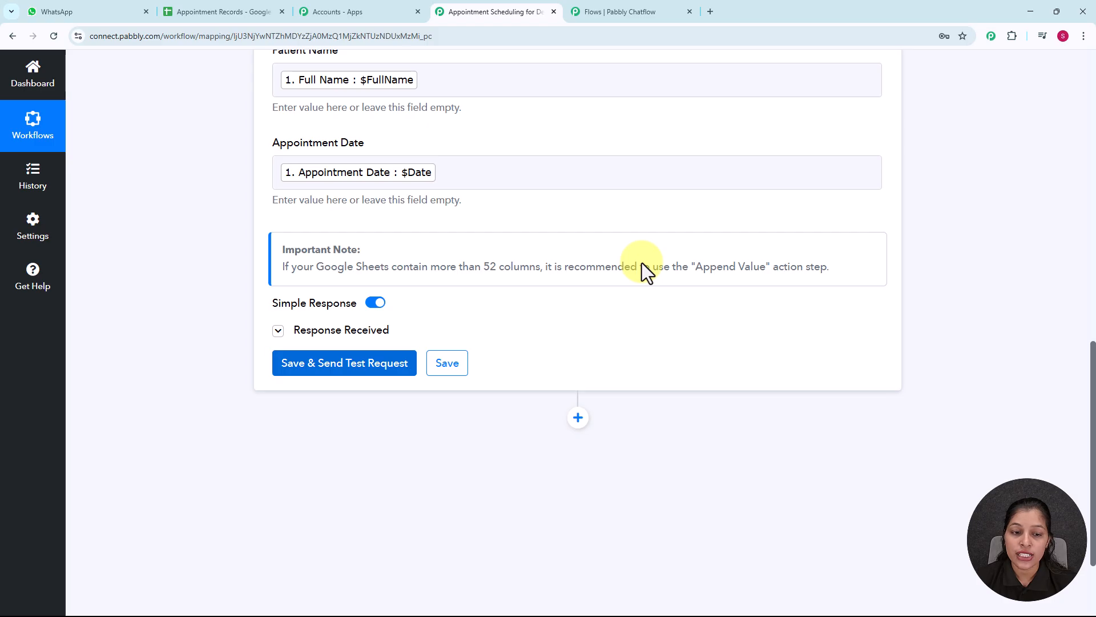
scroll(571, 229, down, 2)
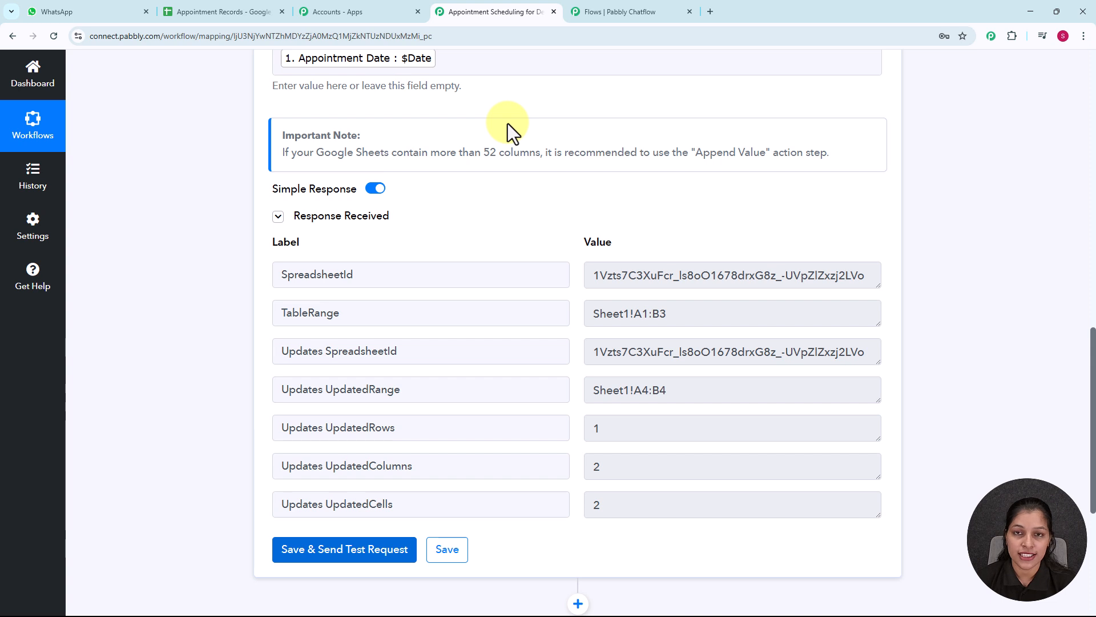
Return to the Pabbly Chatflow flow, save the API request settings, and close the dialog
click(641, 7)
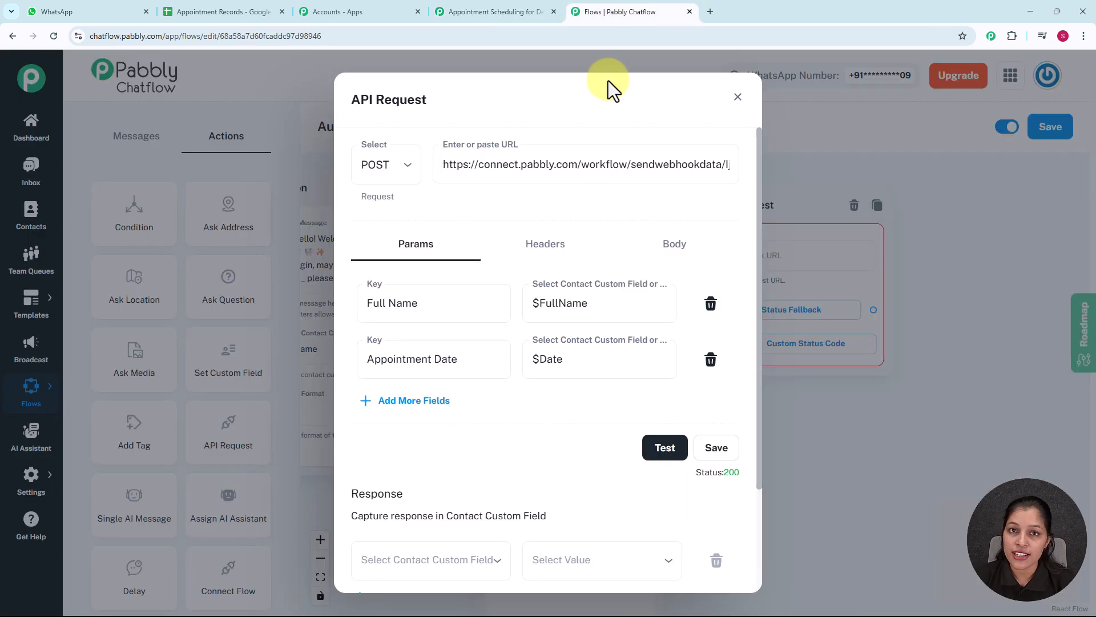
click(715, 451)
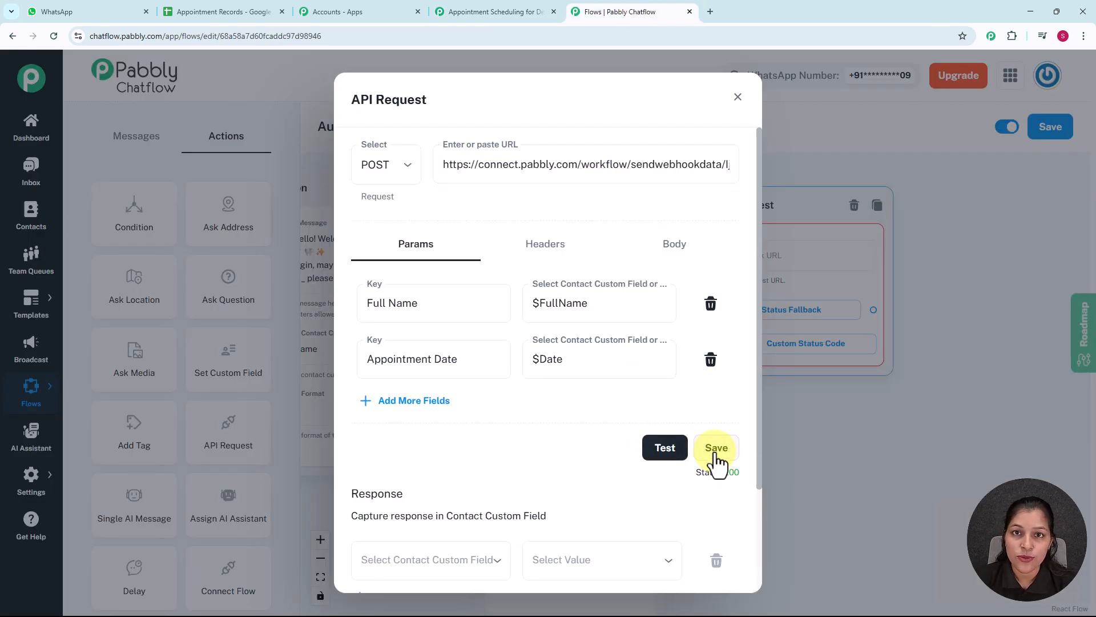
click(726, 283)
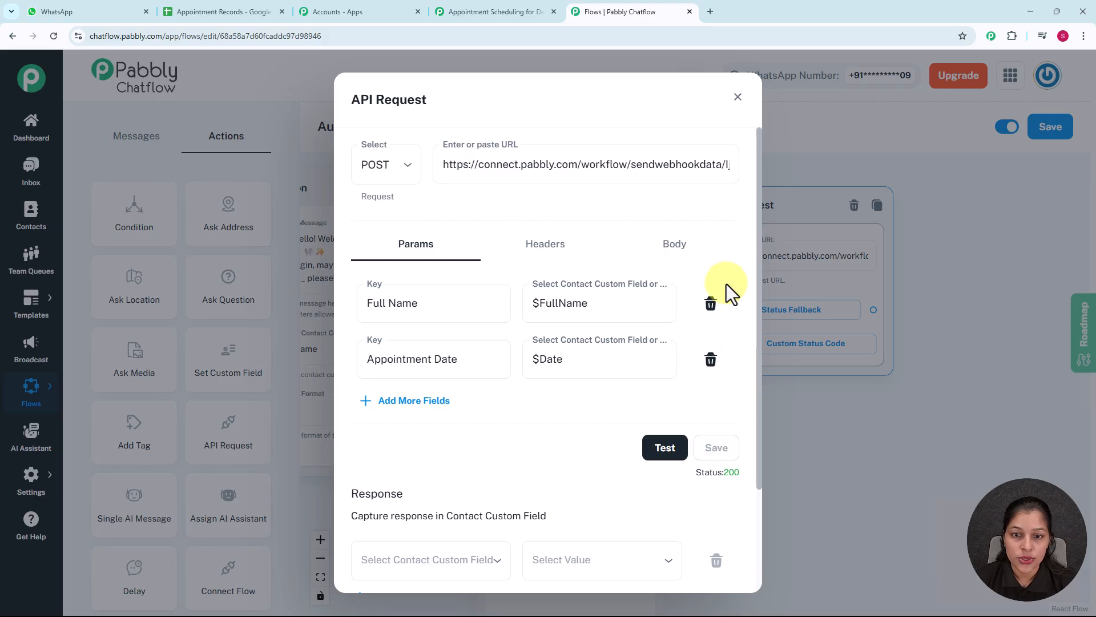
click(736, 102)
Add a Text Button node linked from the API Request node's Status Fallback output
drag(932, 284, 731, 245)
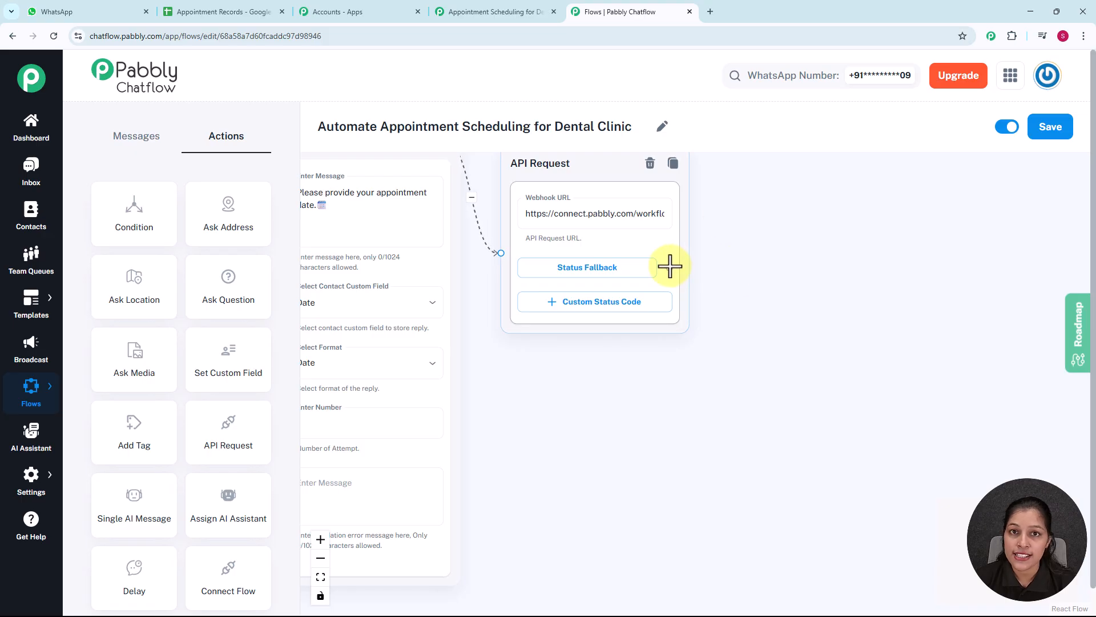
drag(669, 267, 775, 190)
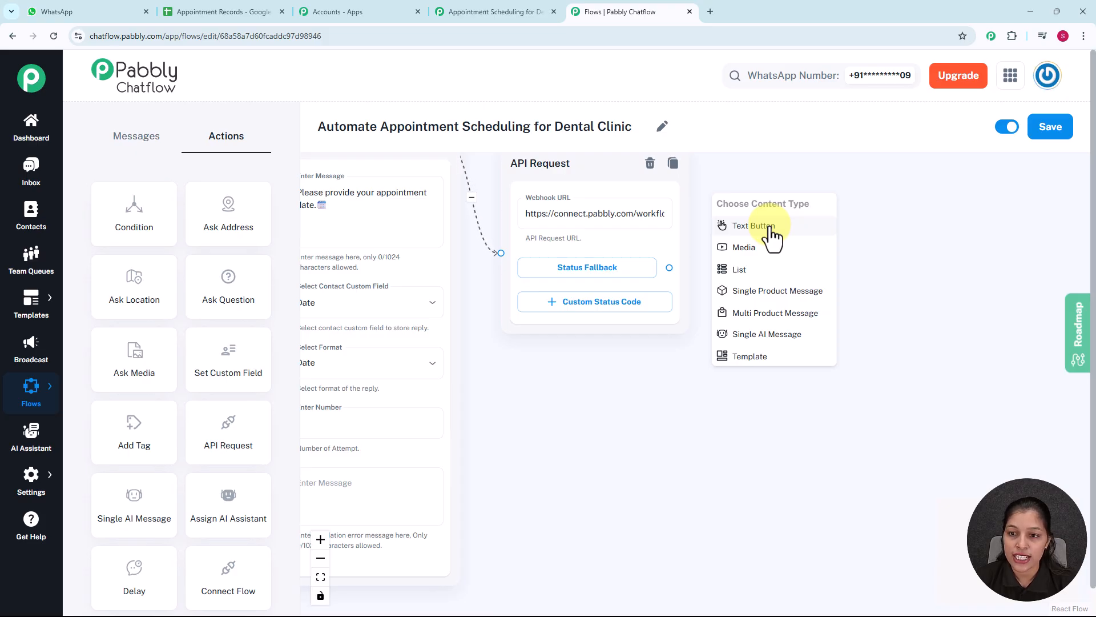
click(772, 231)
drag(766, 228, 790, 179)
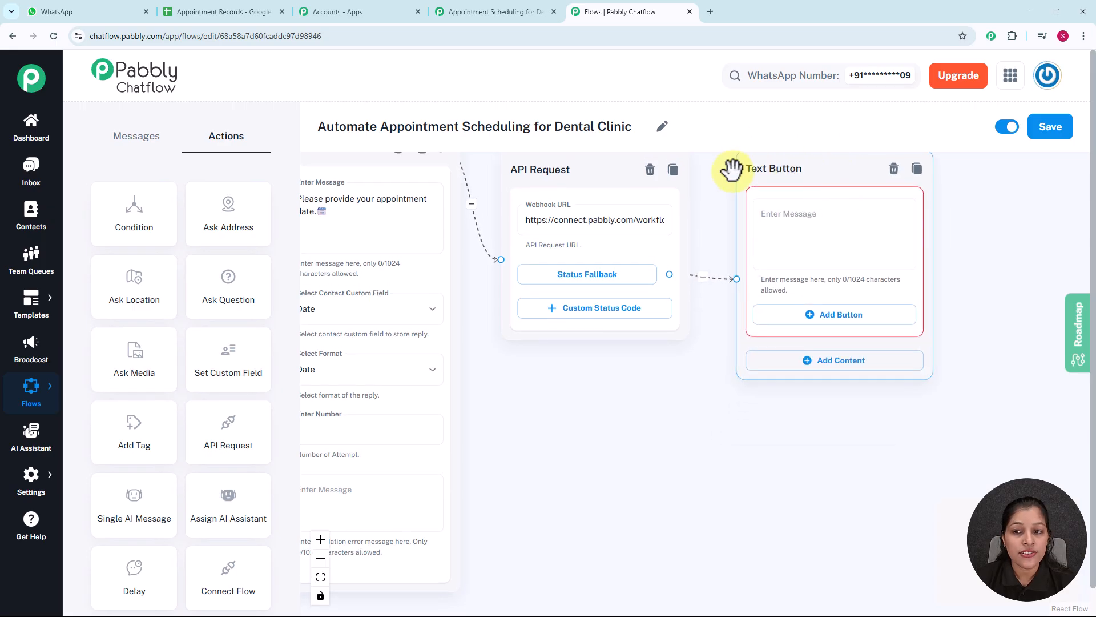
Paste into the Text Button node the message "Thank you *$FullName*! 🙌 Your appointment is confirmed for *$Date* See you soon!❤️"
scroll(962, 276, down, 1)
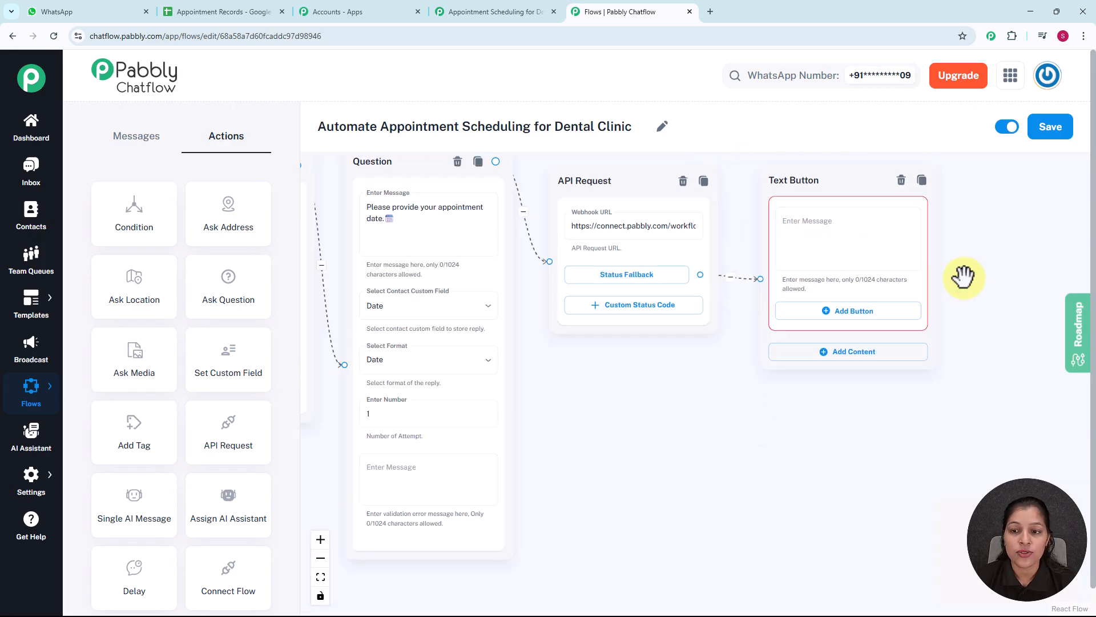
drag(999, 261, 873, 274)
click(710, 275)
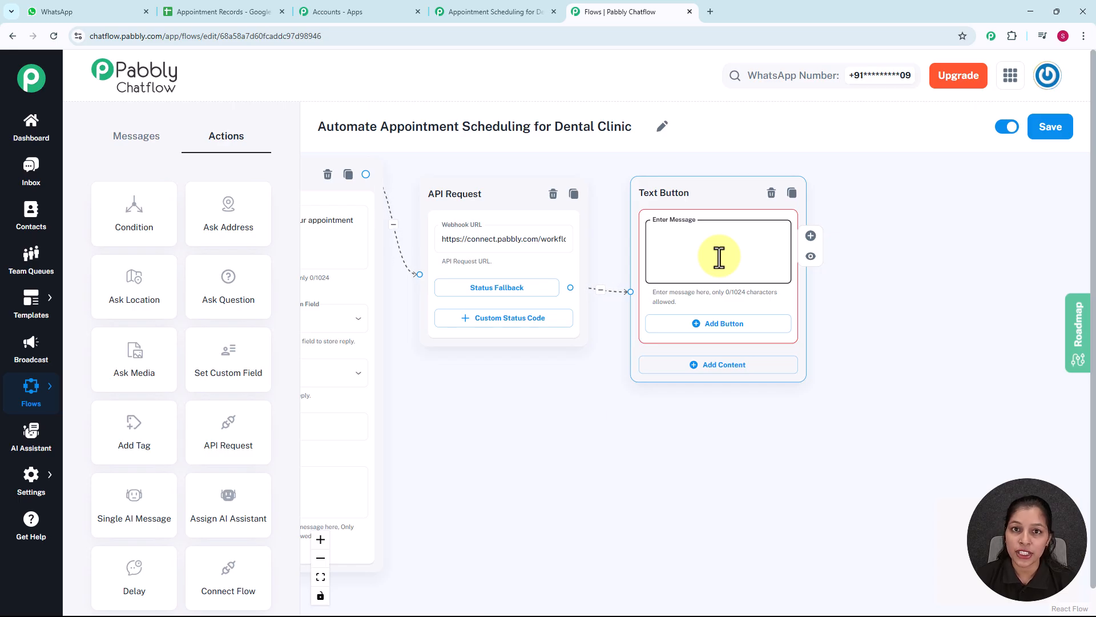
text(Thank you *$FullName*! 🙌 Your appointment is confirmed for *$Date* See you soon!💖)
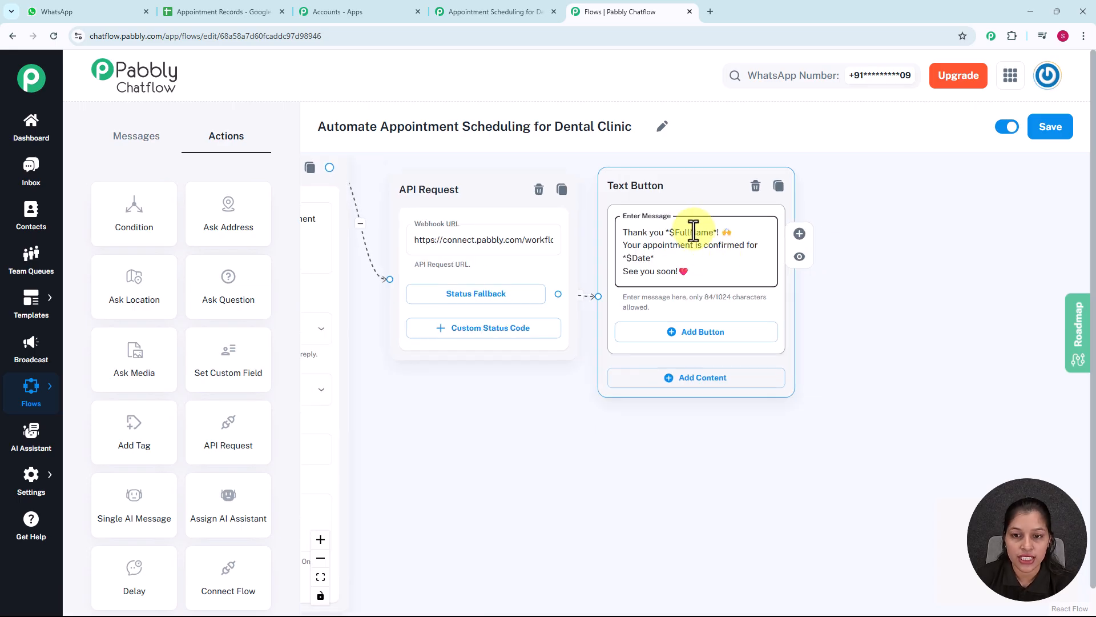
scroll(511, 424, down, 1)
drag(510, 425, 924, 440)
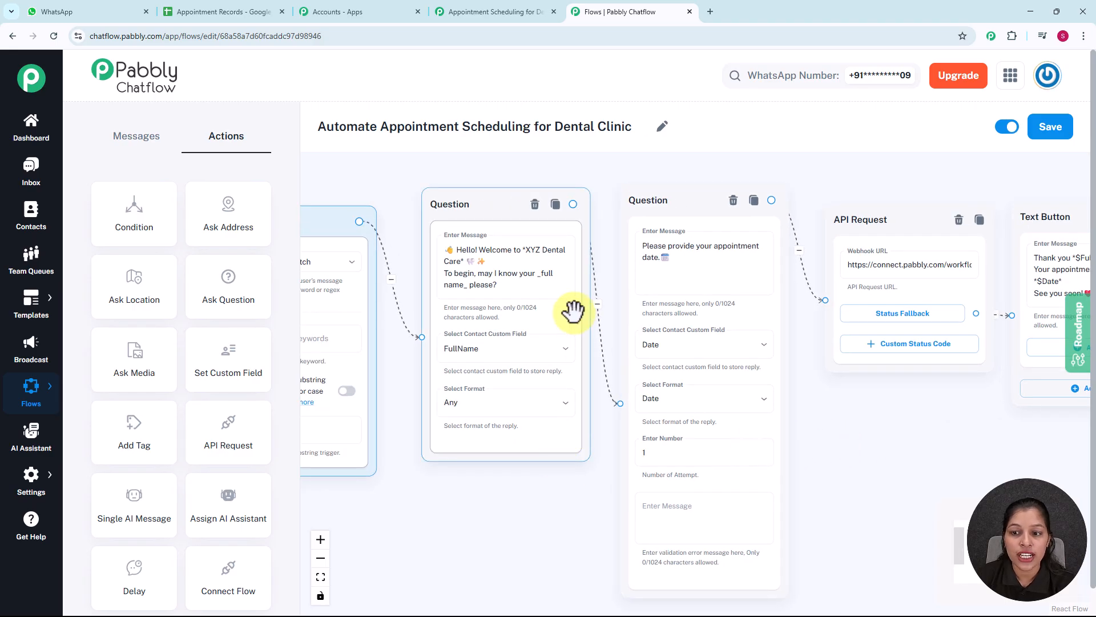
scroll(571, 309, up, 1)
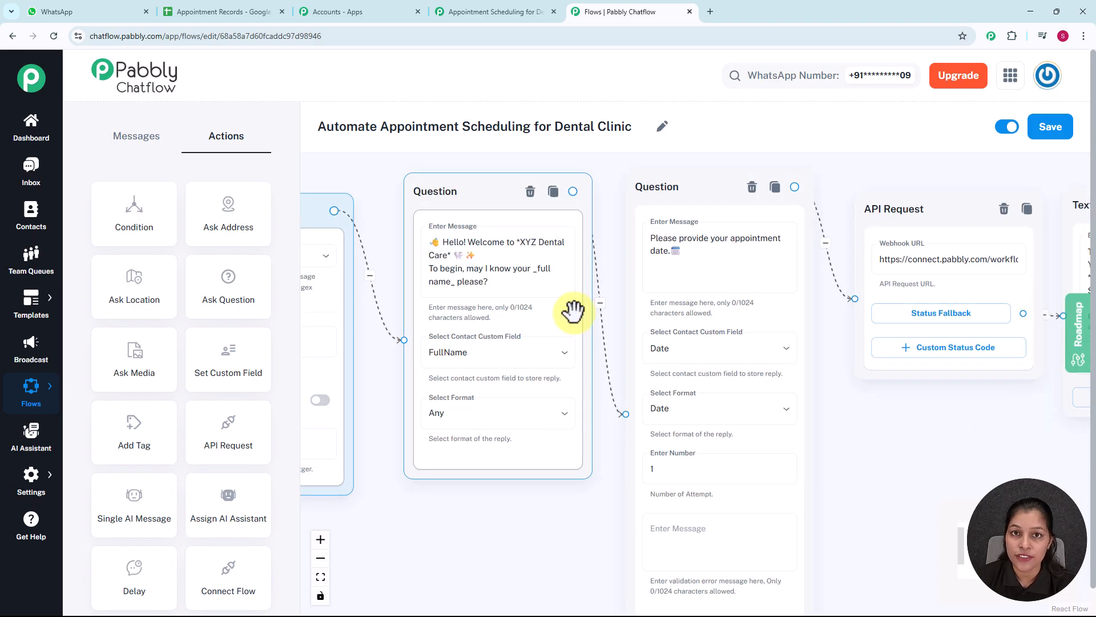
scroll(520, 312, down, 1)
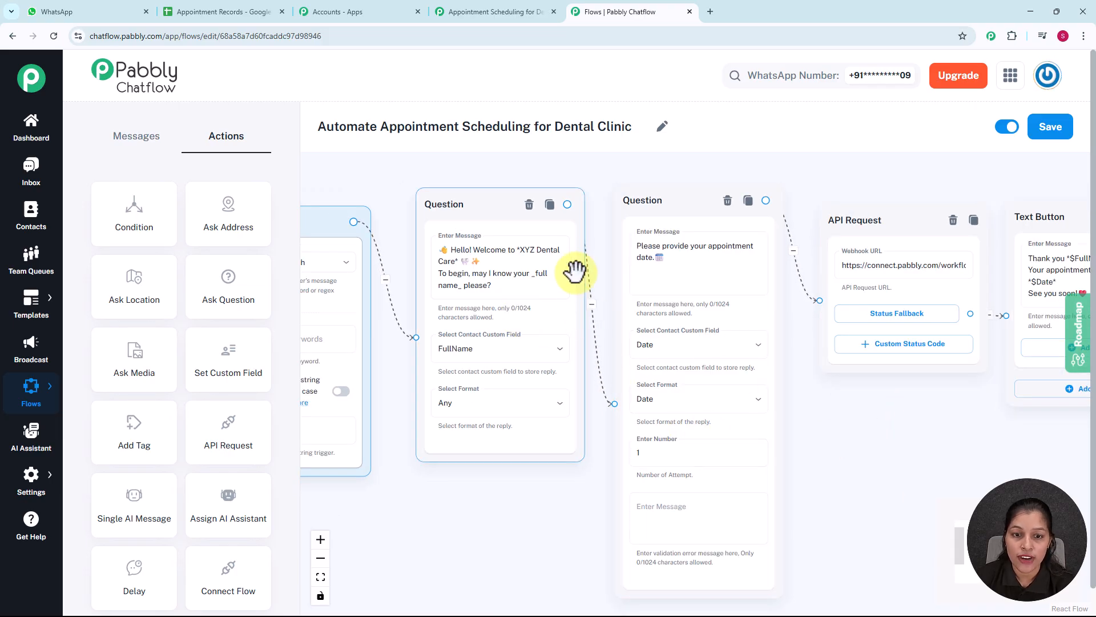
drag(873, 423, 588, 397)
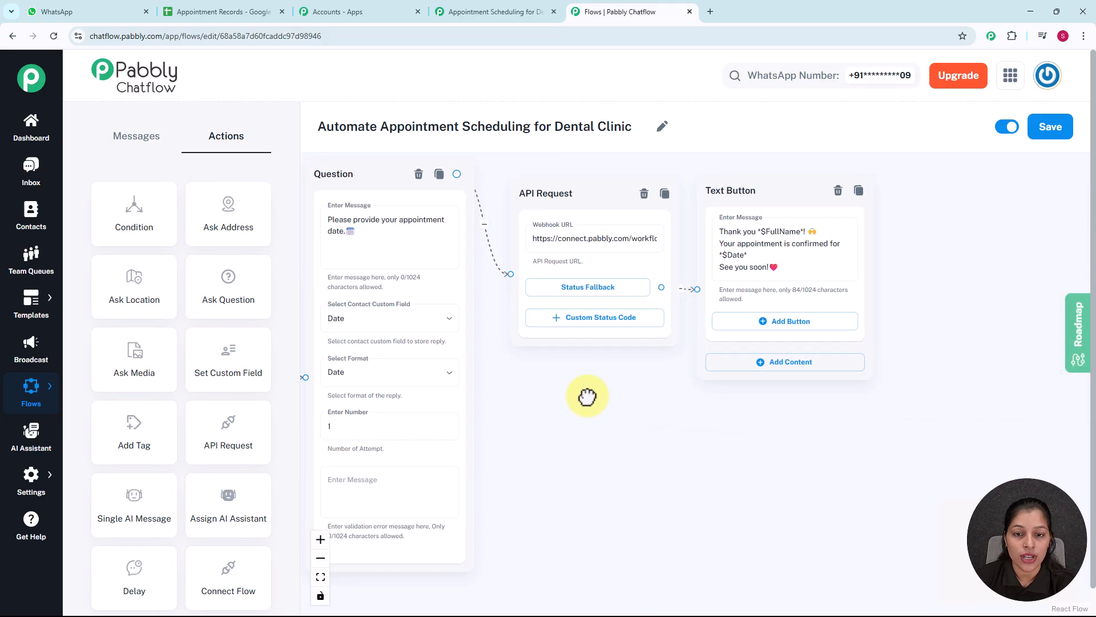
Switch to WhatsApp, clear the test number's chat, and send "Please Schedule an Appointment for me." to trigger the flow
scroll(634, 433, up, 1)
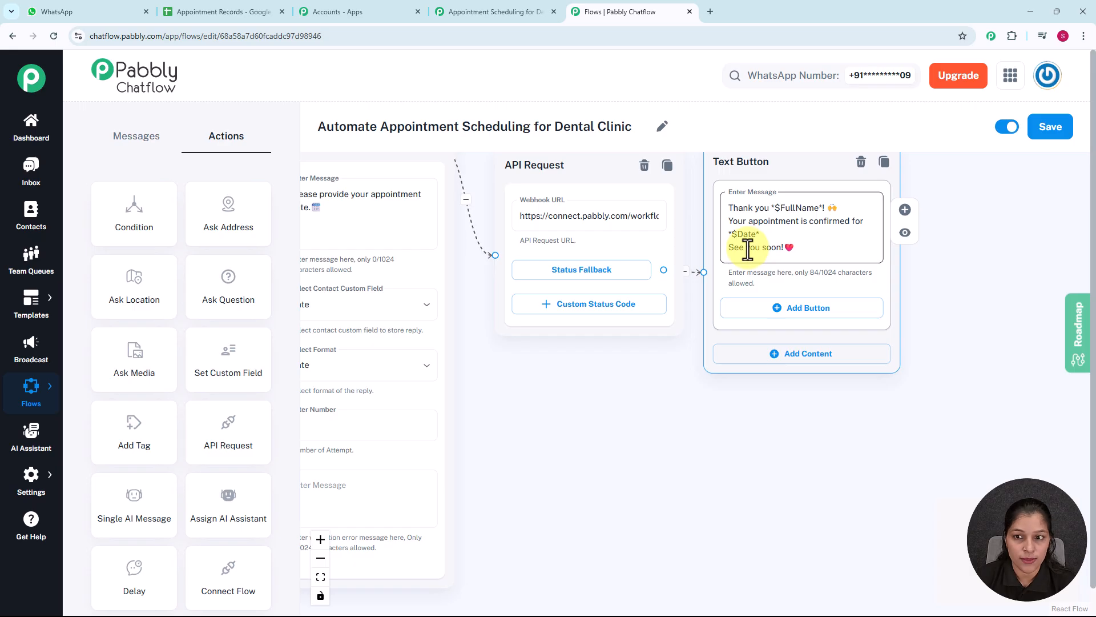
scroll(748, 249, down, 4)
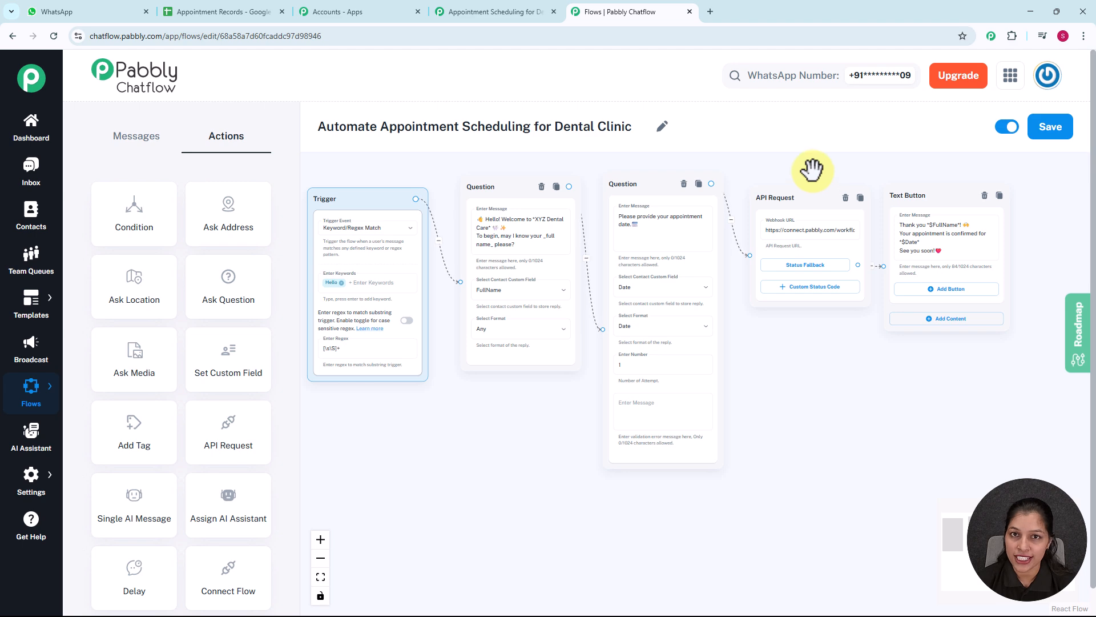
click(108, 13)
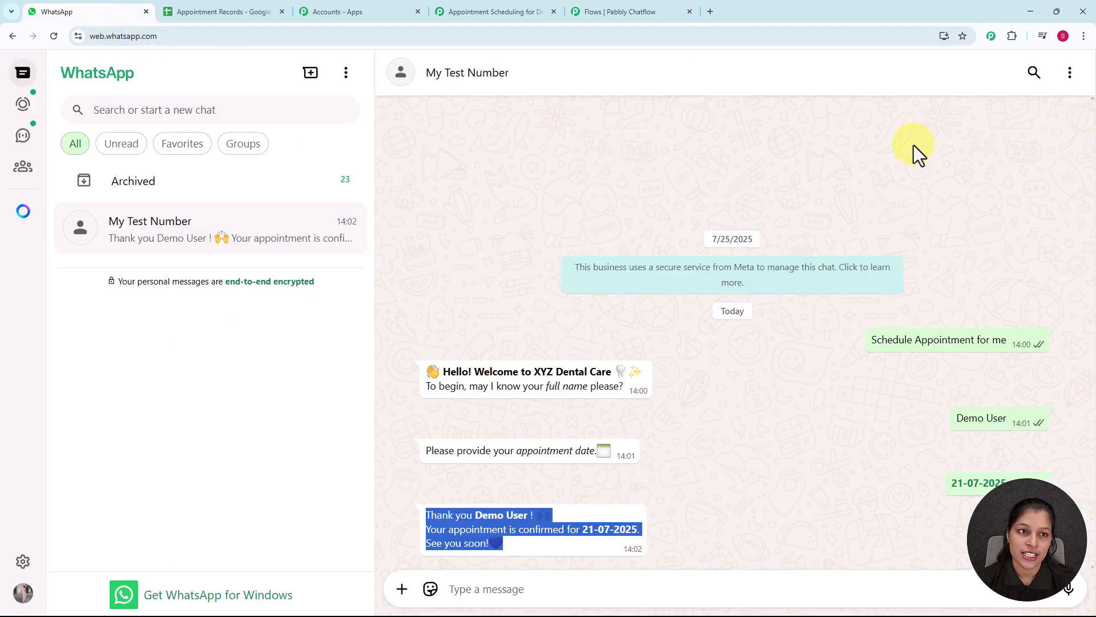
click(1069, 72)
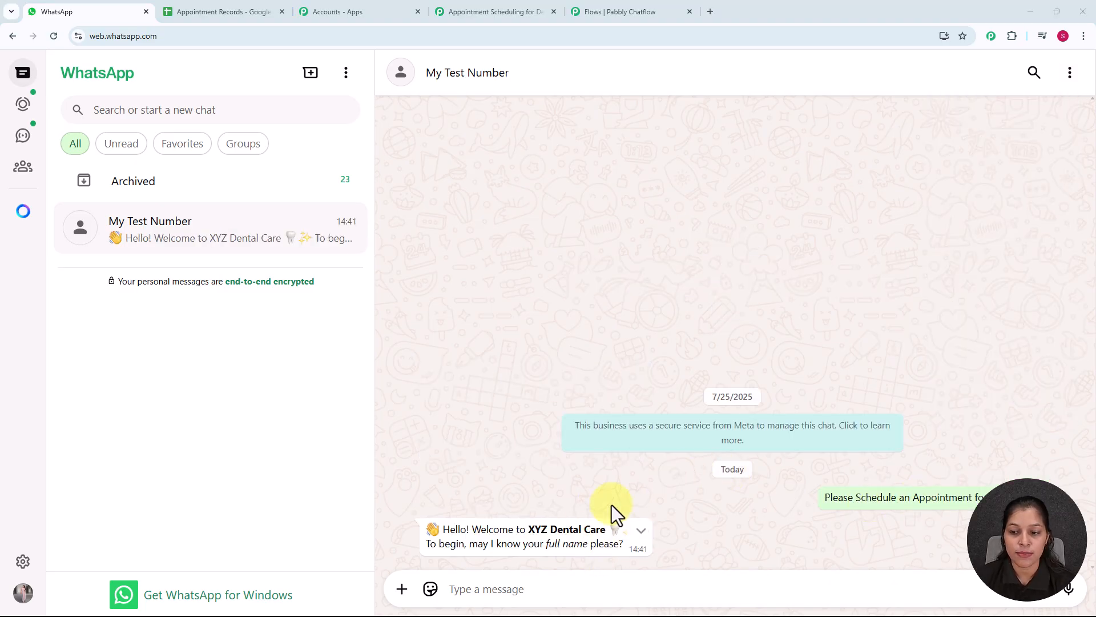
Reply to the chatbot's full-name question with "Testing User"
click(579, 594)
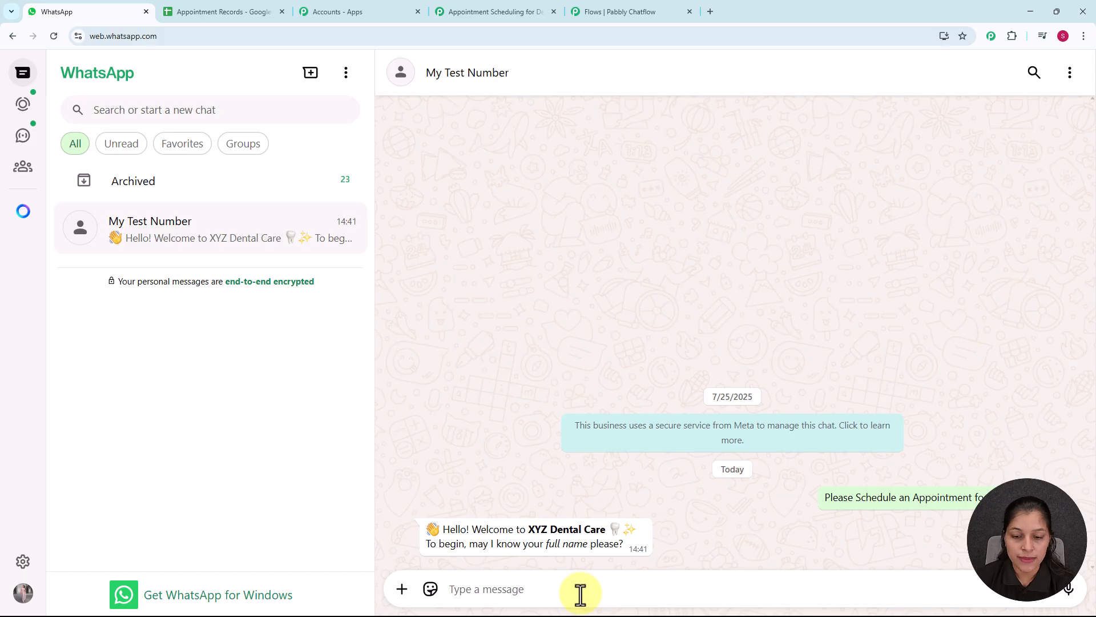
text(S)
text(esting User)
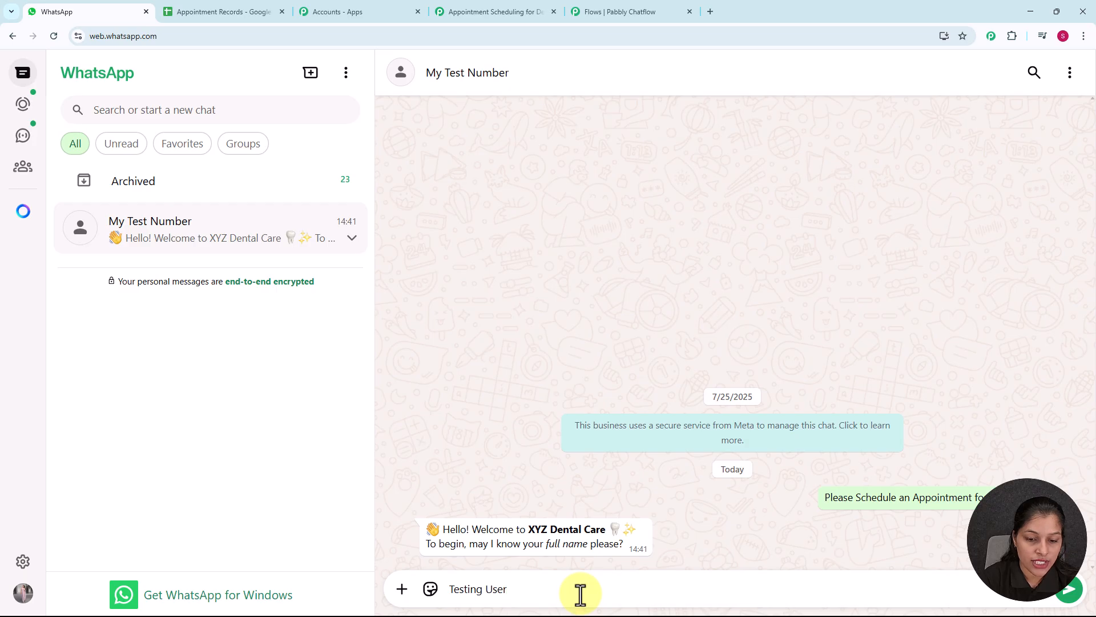
key(Return)
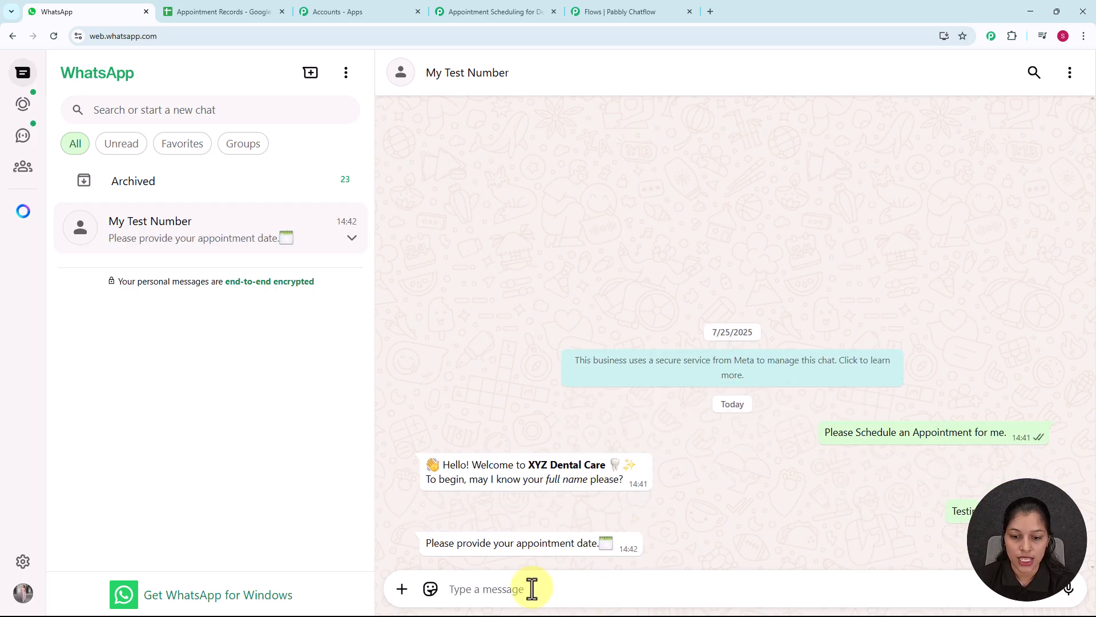
Answer the chatbot's appointment date question with 21-07-2025
text(21)
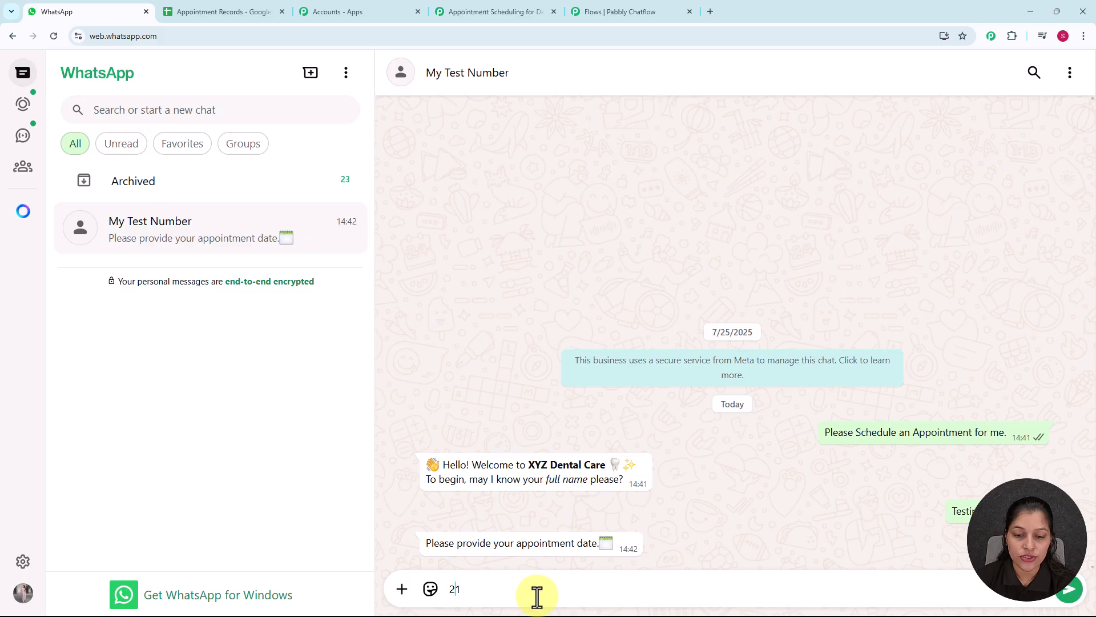
text(-)
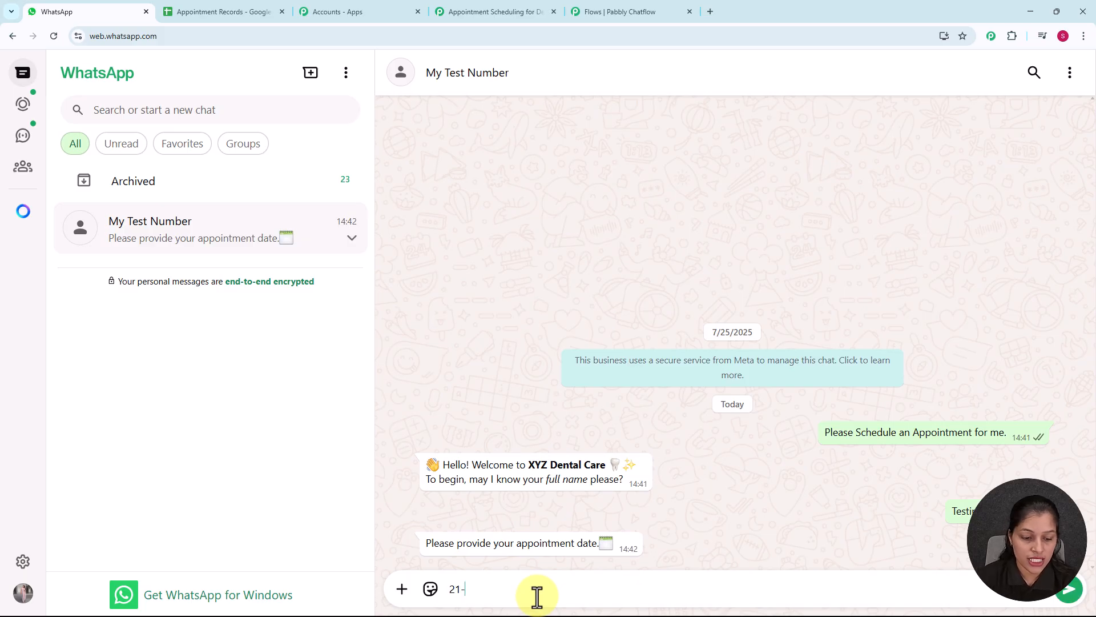
text(07-2025)
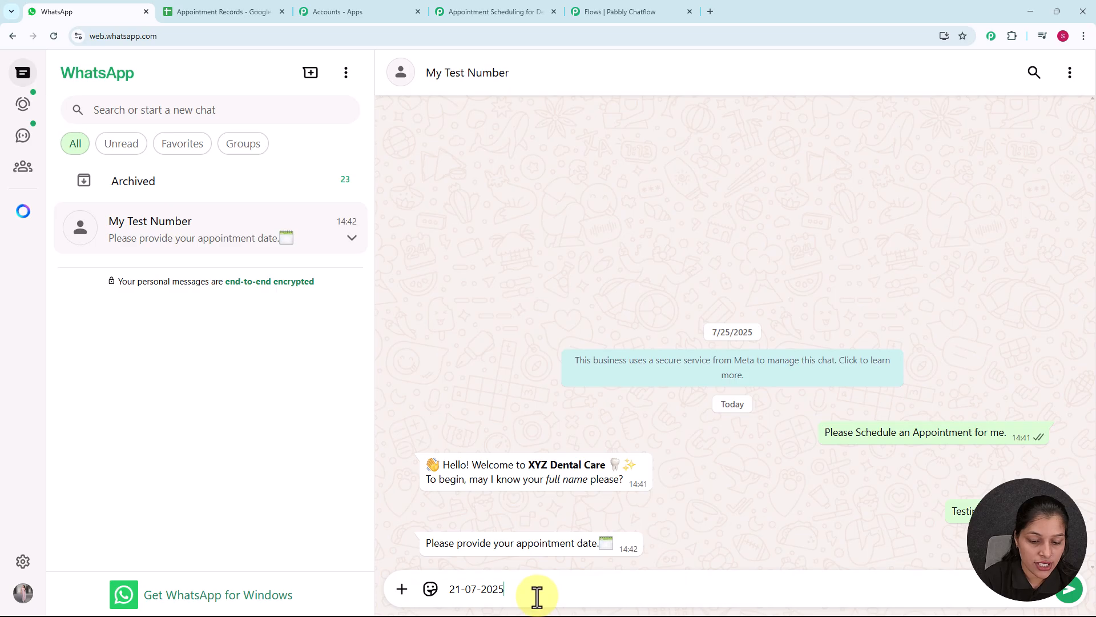
key(Return)
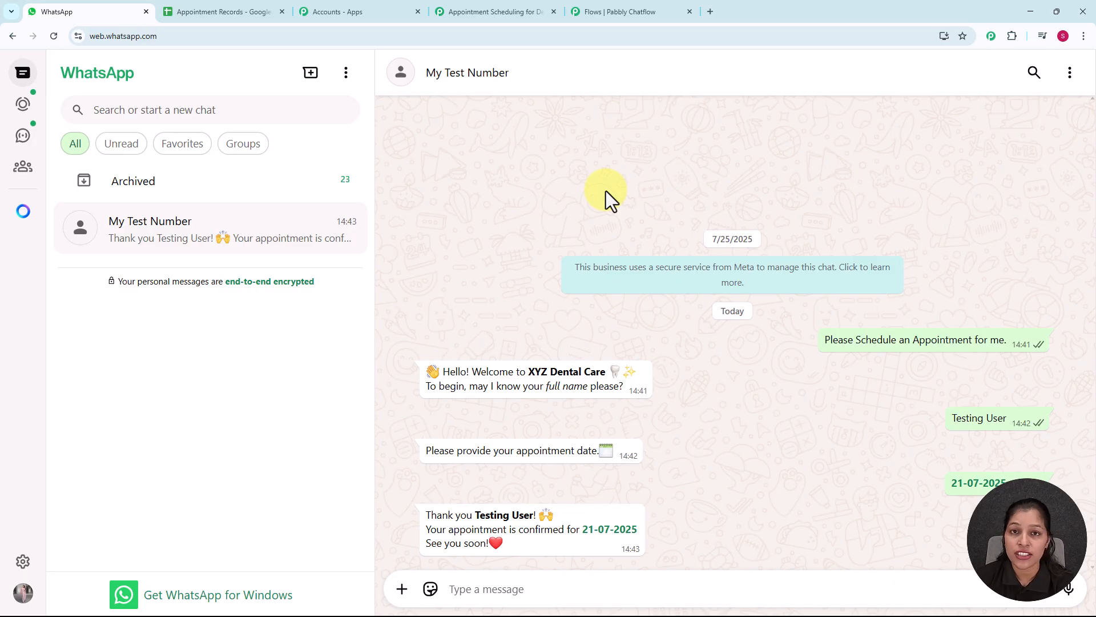
Check the Appointment Records spreadsheet in Google Sheets for the test appointment's row, and return to the WhatsApp chat
click(222, 8)
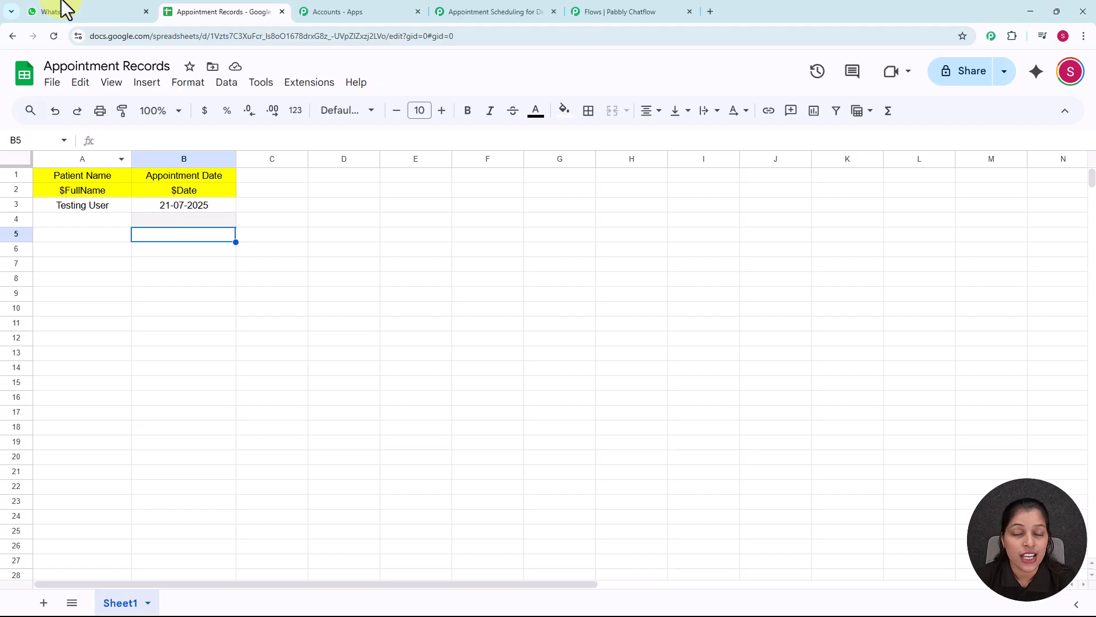
click(70, 15)
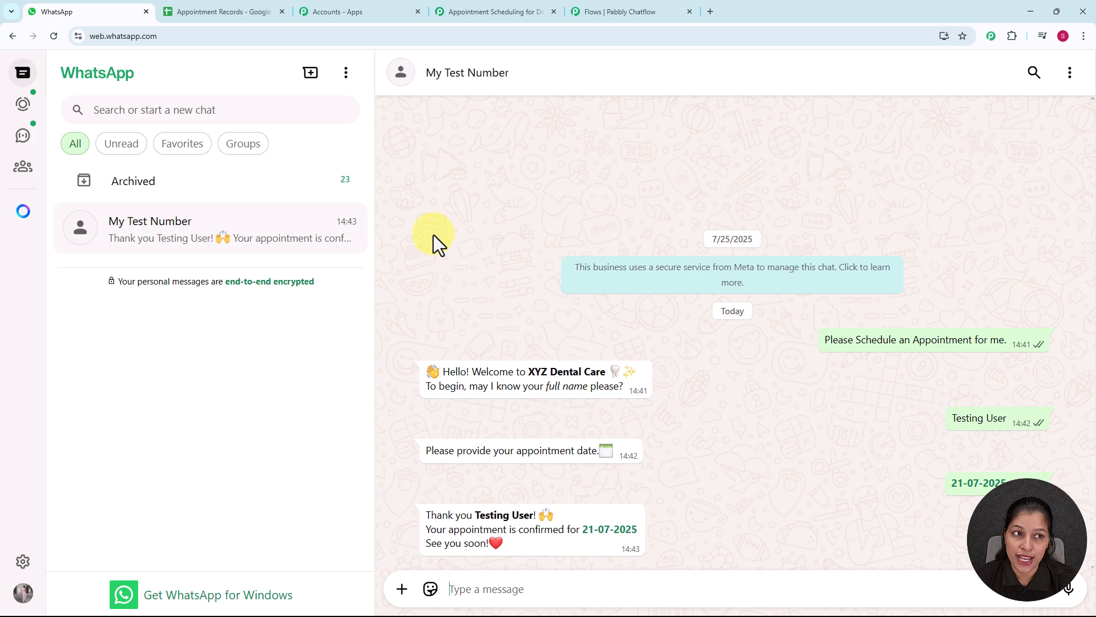